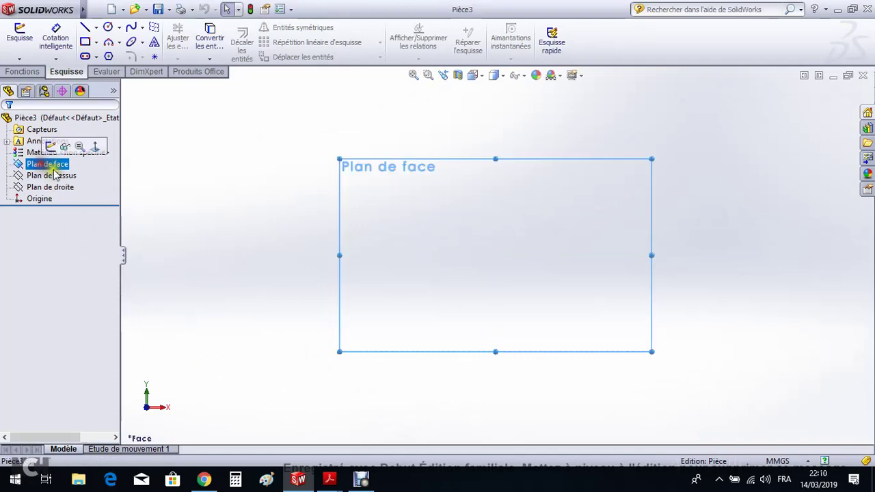
# Step: Consult the Crabot(5)-page140.PDF drawing and sketch a horizontal construction line about 92.5 mm long from the origin on the front plane
pyautogui.moveTo(345, 465)
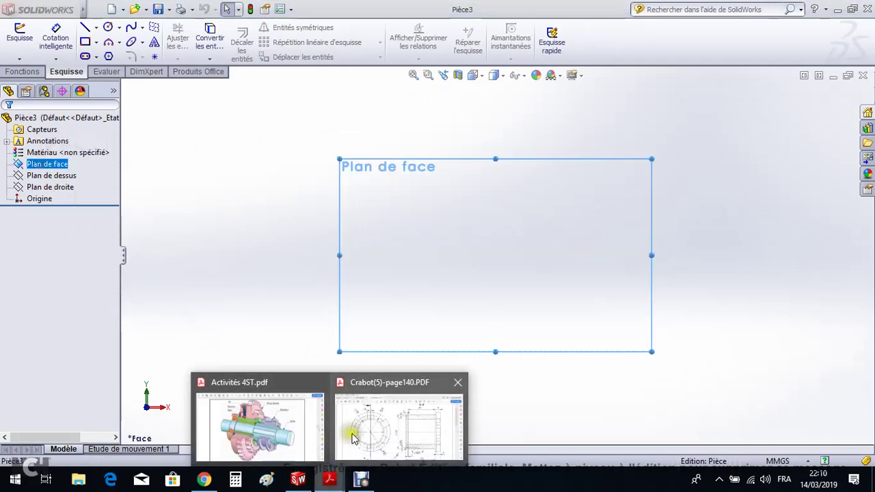
pyautogui.click(355, 431)
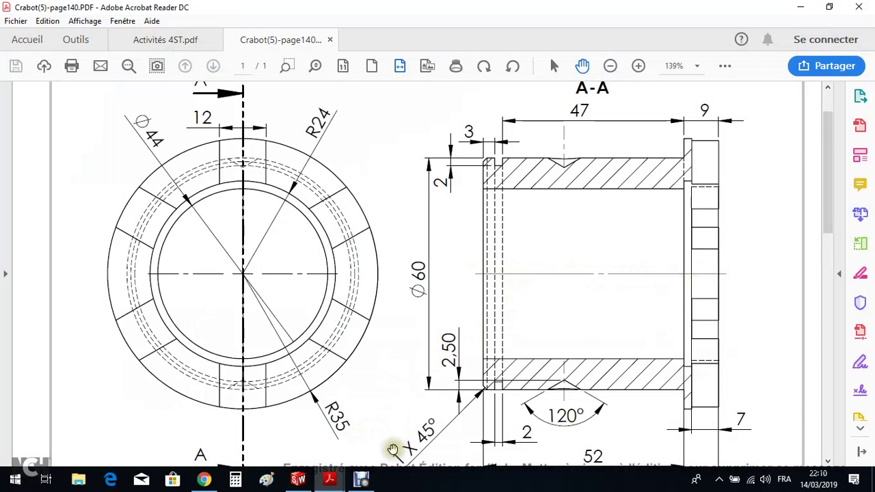
pyautogui.click(299, 479)
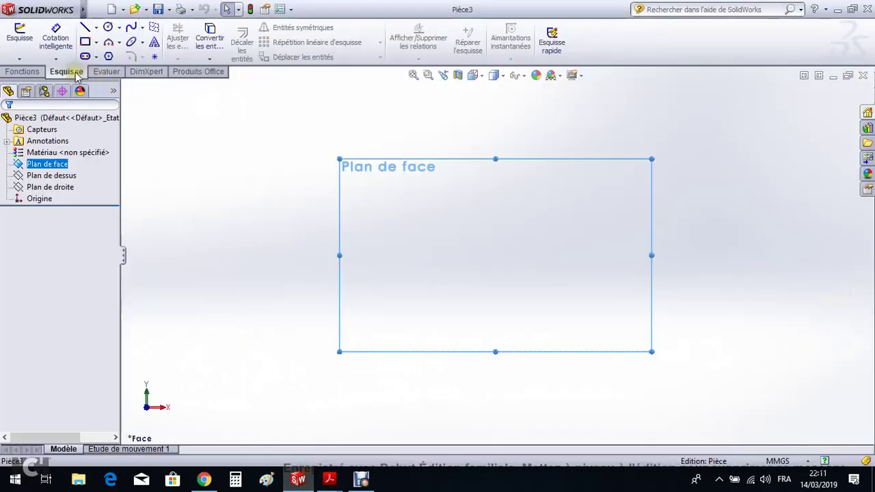
pyautogui.click(96, 27)
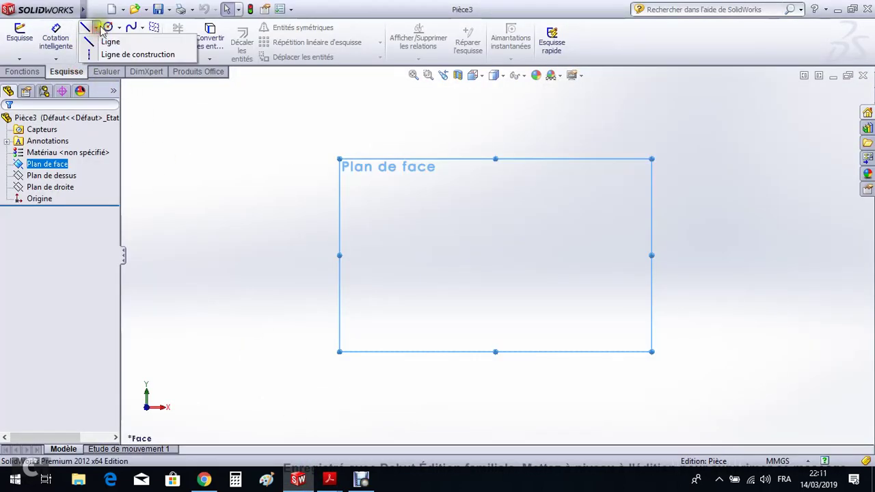
pyautogui.click(119, 27)
pyautogui.click(96, 27)
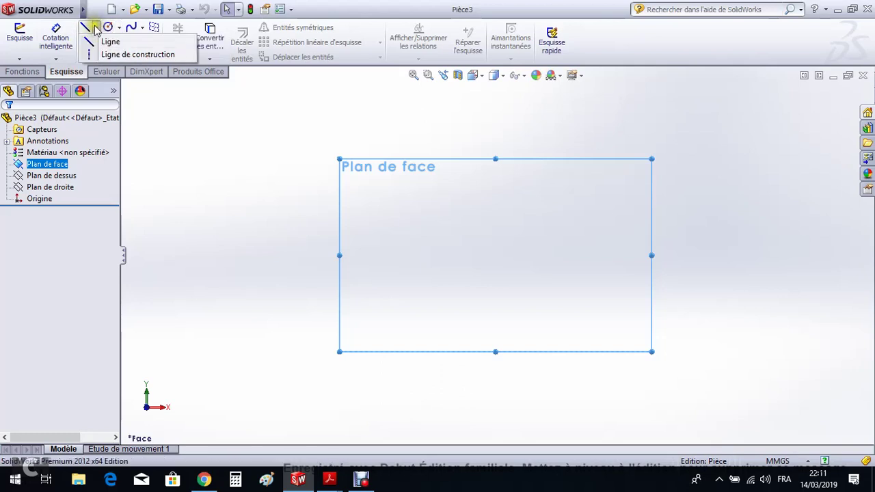
pyautogui.click(115, 56)
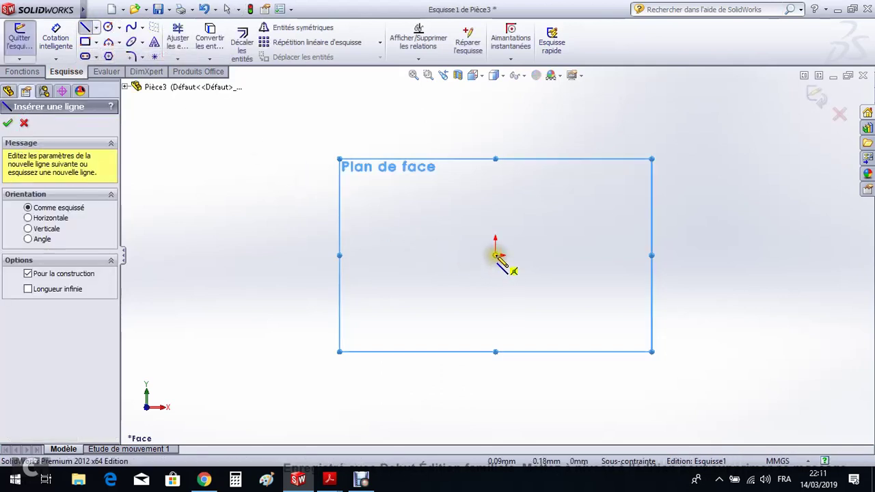
pyautogui.click(495, 255)
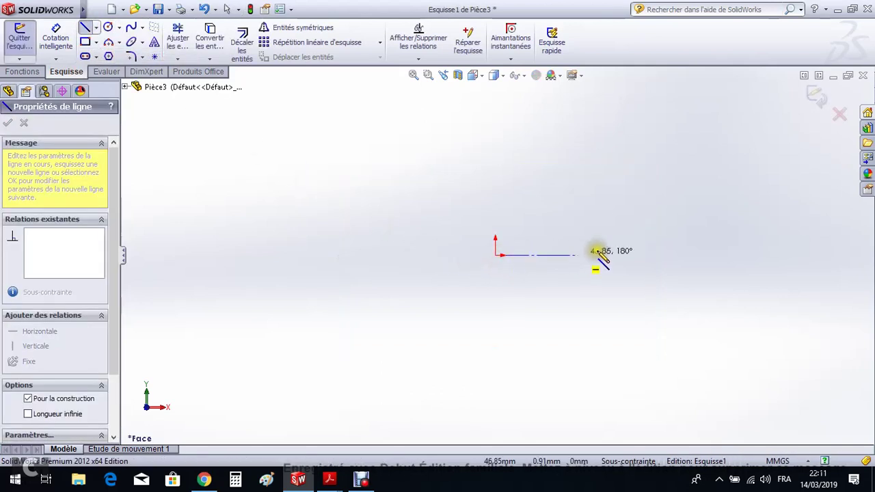
pyautogui.click(658, 256)
pyautogui.press('Escape')
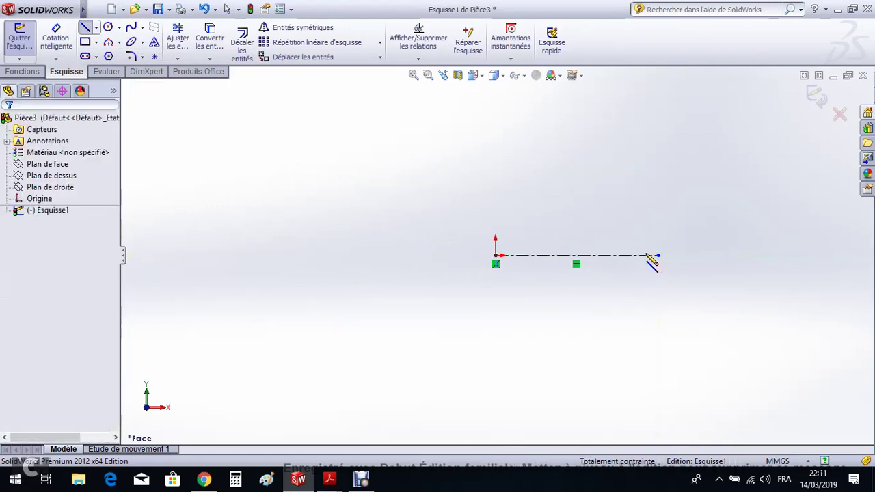
# Step: Start the half-section profile above the construction line with an end edge about 15 mm high, a horizontal outer edge and a rectangular groove about 3 mm deep
pyautogui.click(330, 480)
pyautogui.click(400, 440)
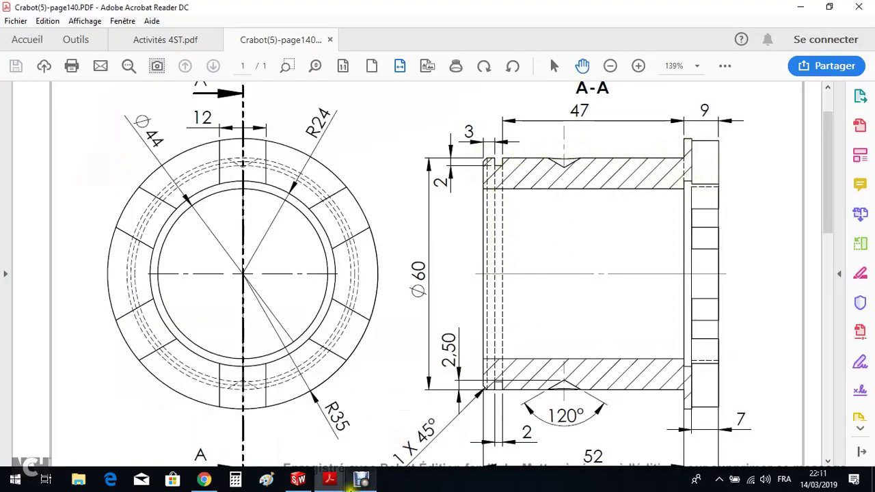
pyautogui.click(360, 482)
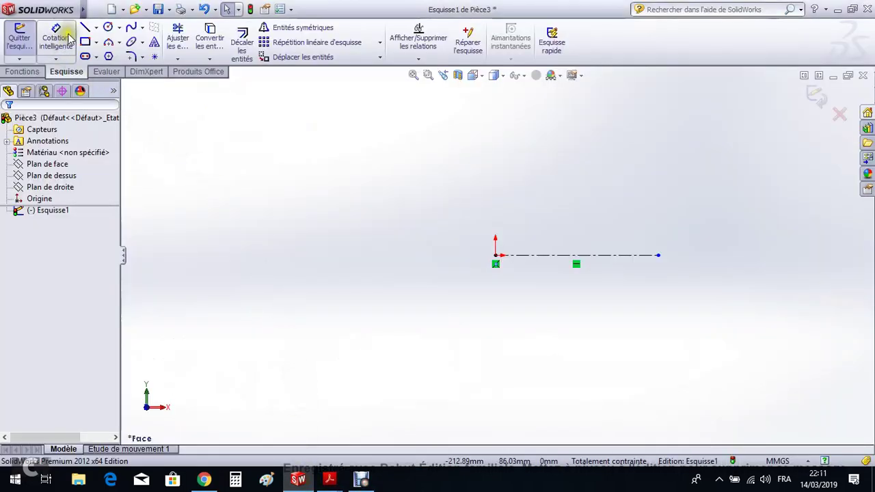
pyautogui.click(85, 27)
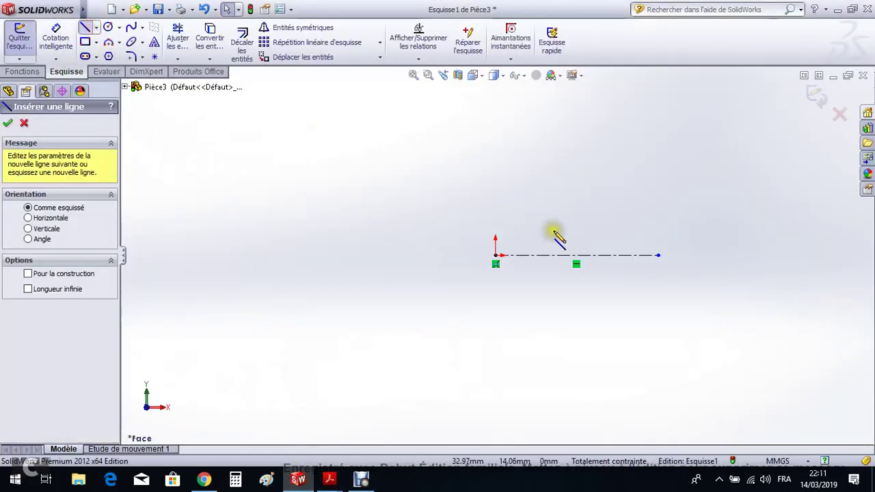
pyautogui.click(504, 210)
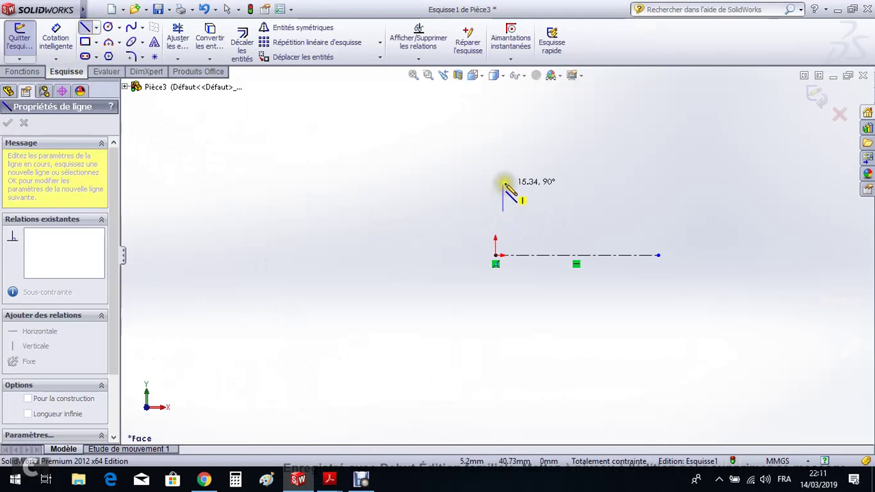
pyautogui.click(504, 183)
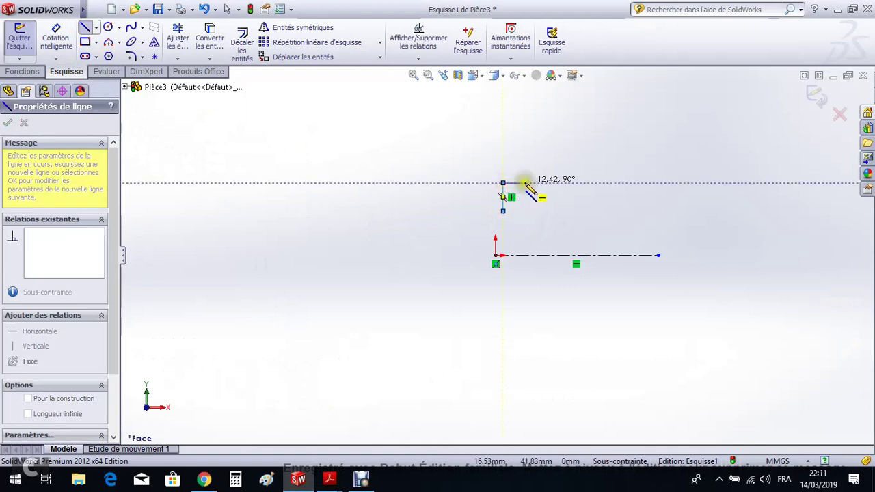
pyautogui.click(524, 183)
pyautogui.scroll(-5, 526, 188)
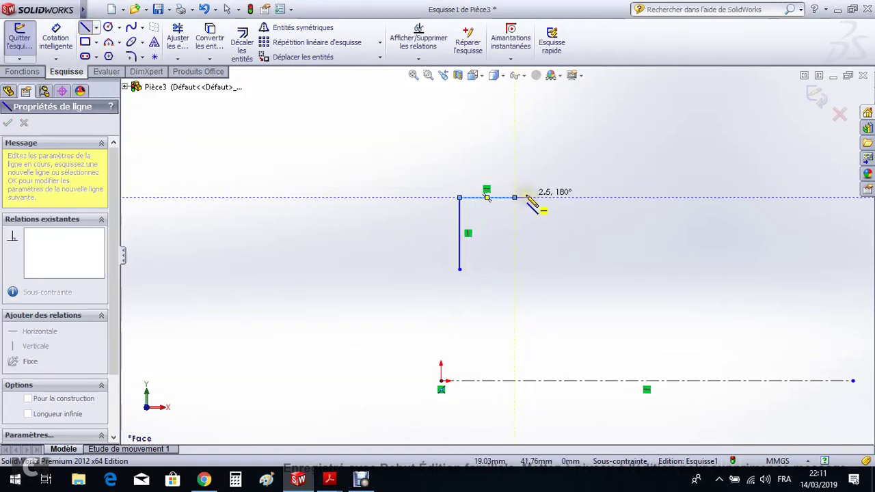
pyautogui.scroll(-2, 530, 197)
pyautogui.click(507, 225)
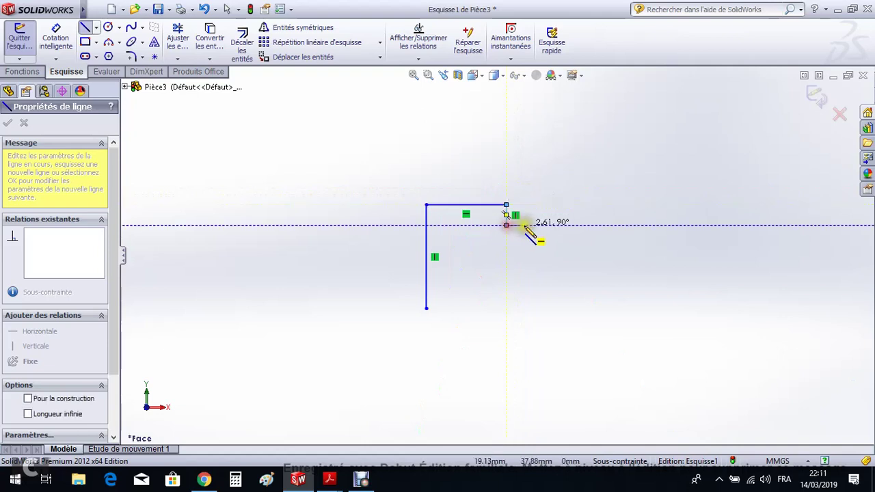
pyautogui.click(533, 225)
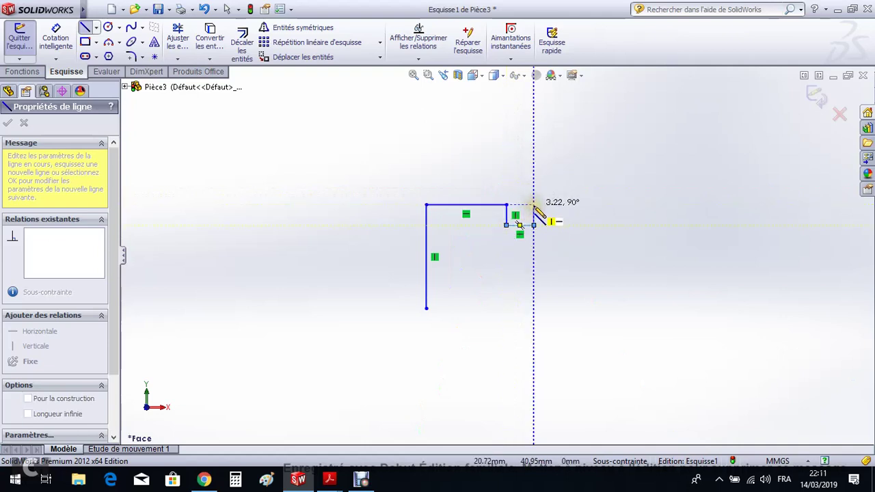
pyautogui.click(533, 205)
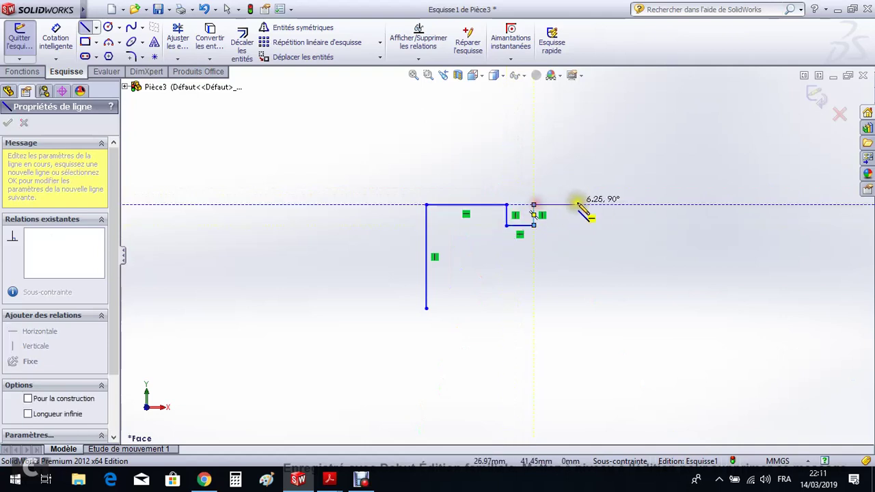
# Step: Complete the closed profile with a raised flange, an inner step about 11 mm long and 9 mm high, and a horizontal bore edge
pyautogui.click(685, 204)
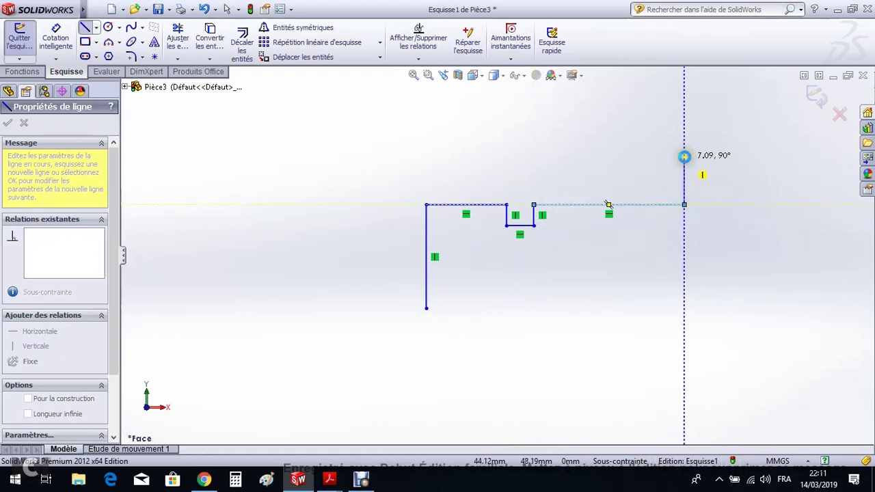
pyautogui.click(685, 146)
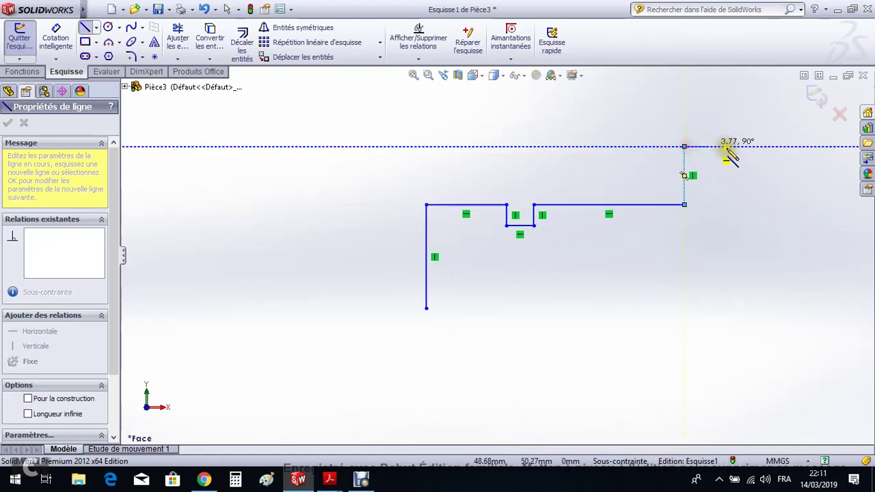
pyautogui.click(738, 147)
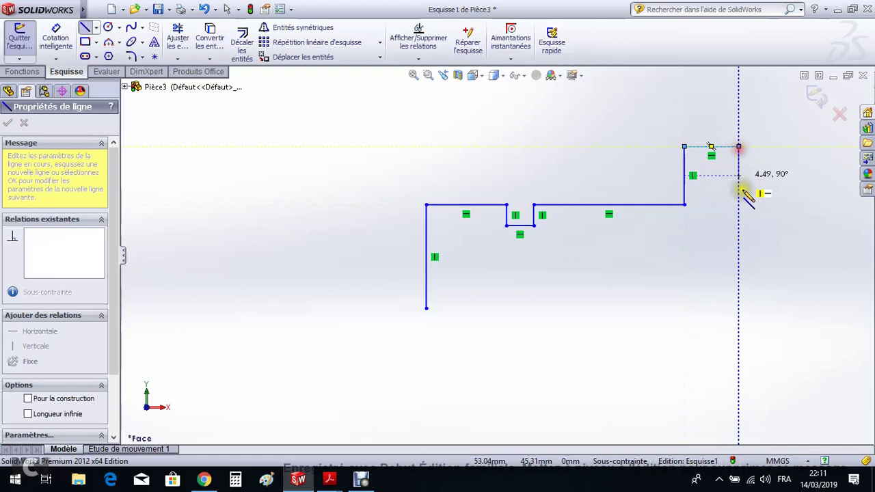
pyautogui.click(739, 247)
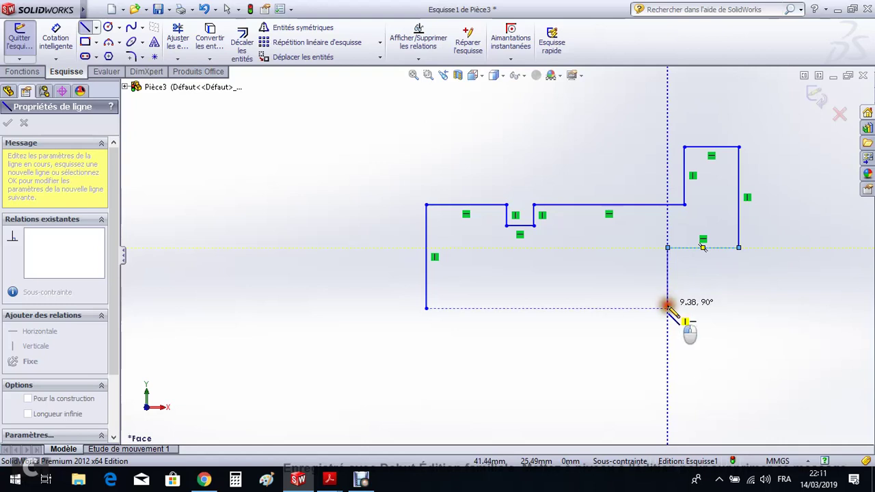
pyautogui.click(667, 308)
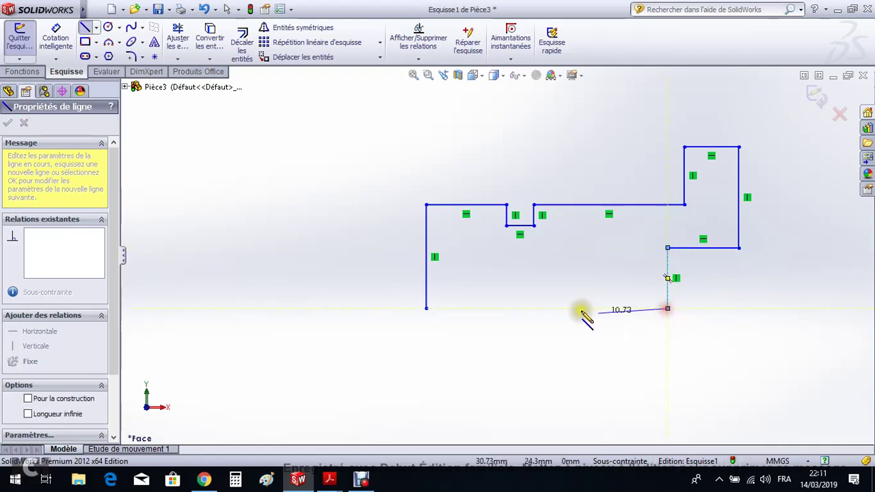
pyautogui.click(426, 308)
pyautogui.click(9, 126)
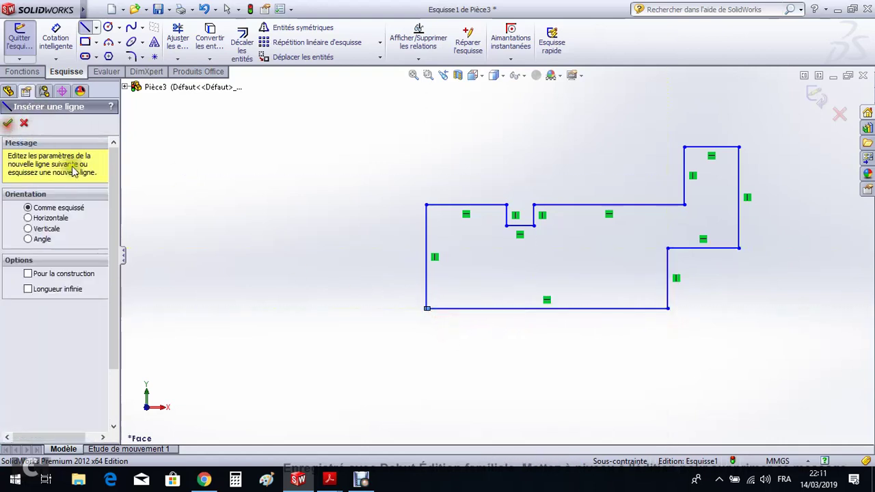
# Step: Dimension the bore edge's distance from the construction line as 22 mm, using the Ø44 value from the PDF drawing
pyautogui.moveTo(330, 482)
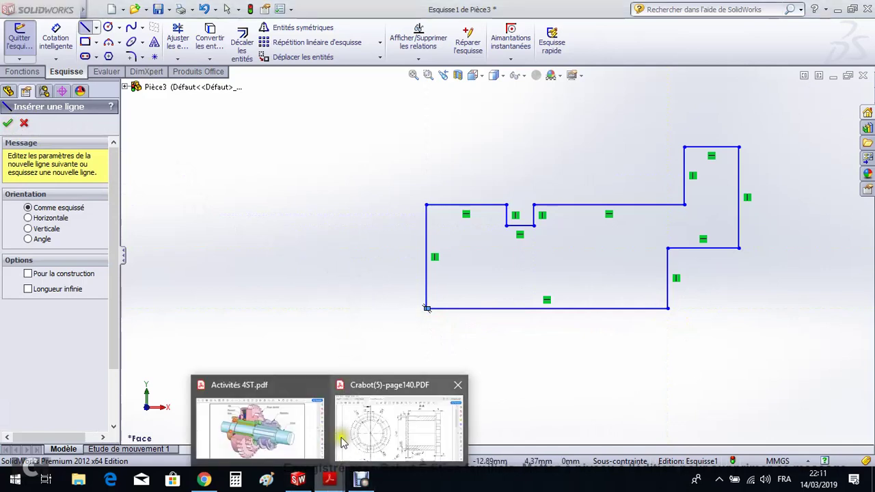
pyautogui.click(386, 414)
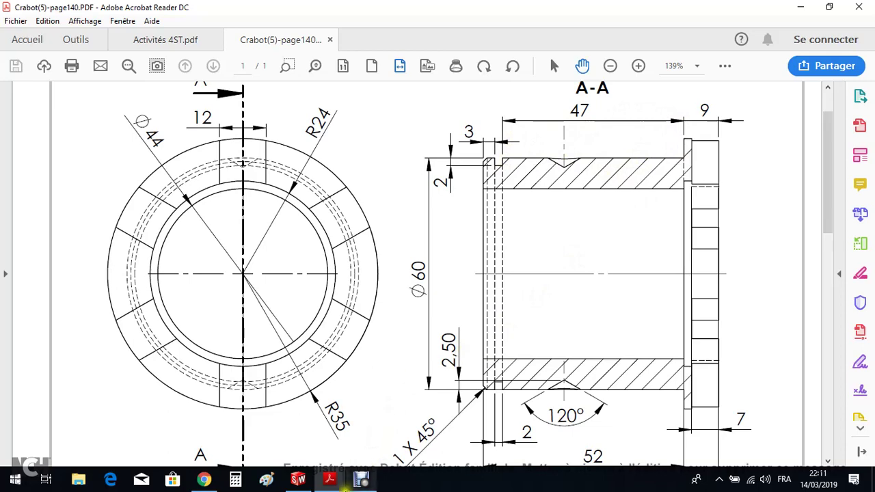
pyautogui.click(298, 480)
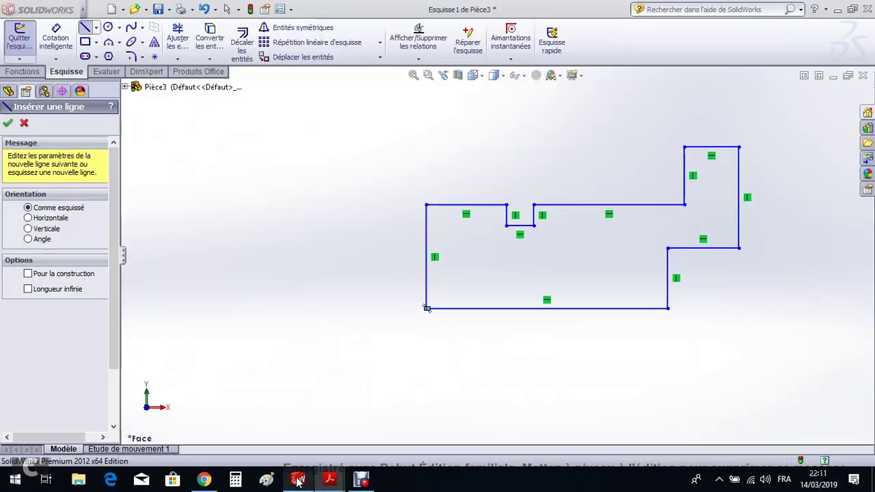
pyautogui.click(69, 46)
pyautogui.scroll(2, 571, 375)
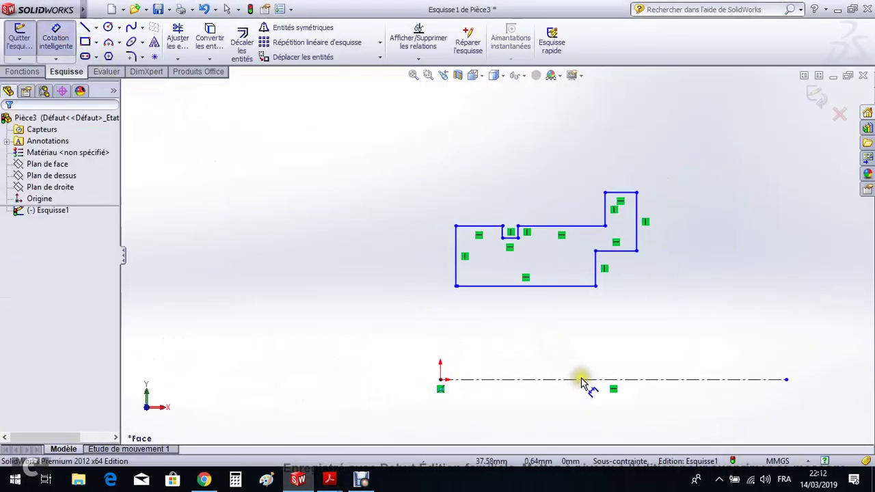
pyautogui.click(525, 286)
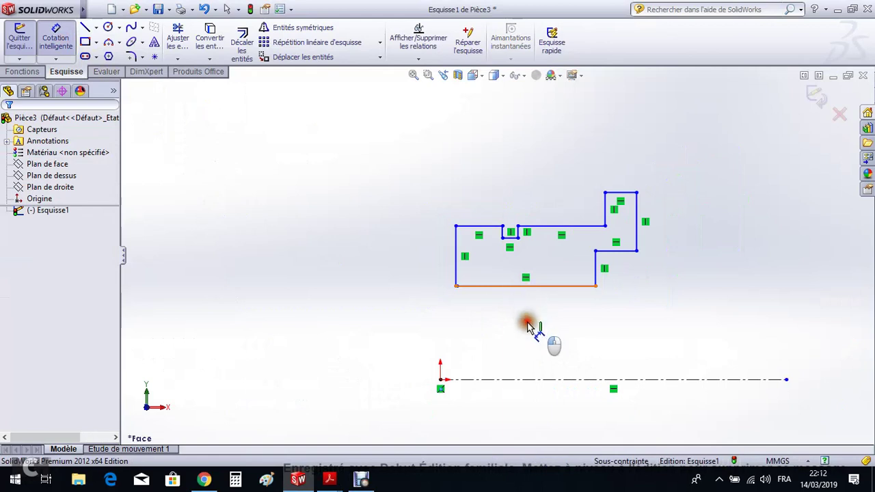
pyautogui.click(523, 382)
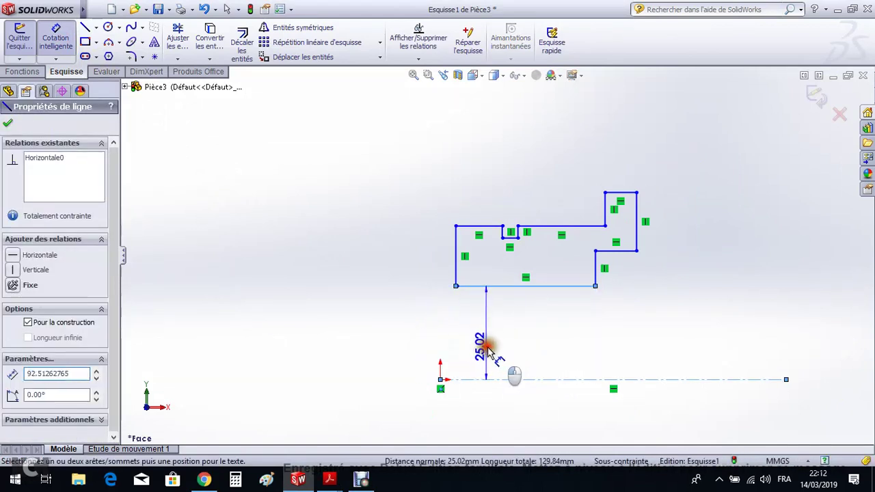
pyautogui.click(489, 359)
pyautogui.moveTo(304, 486)
pyautogui.moveTo(329, 480)
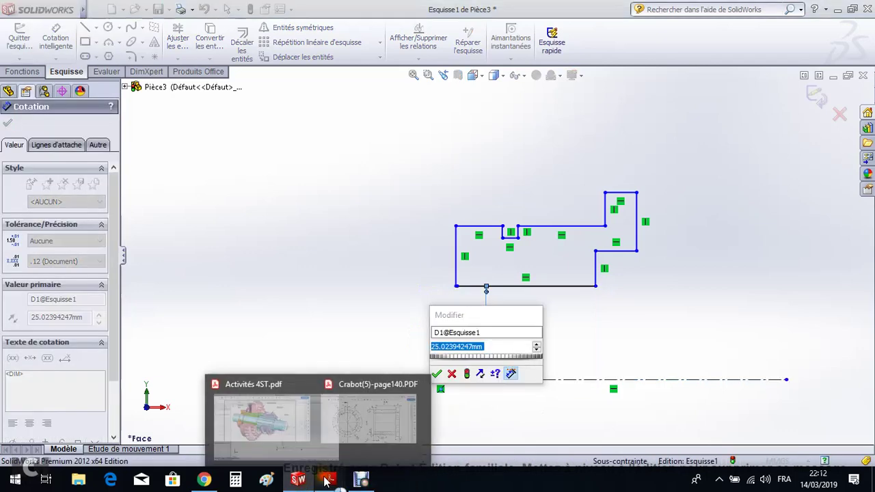
pyautogui.click(348, 431)
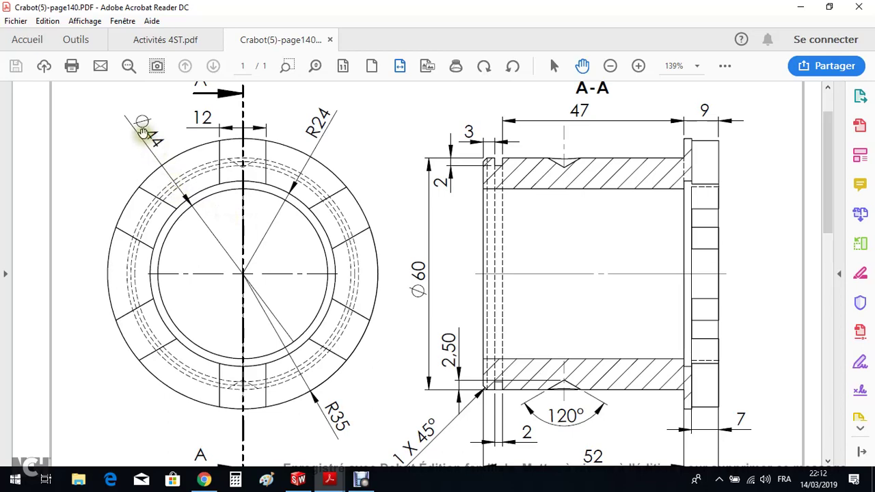
pyautogui.click(298, 479)
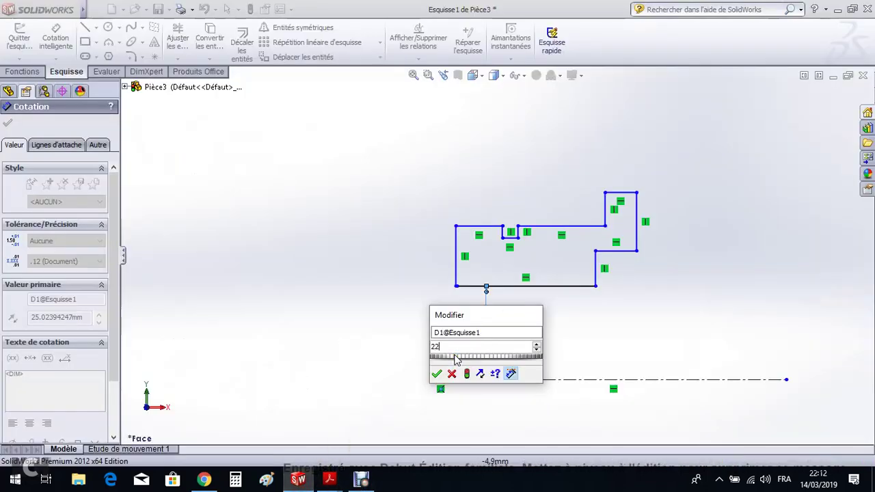
pyautogui.press('Return')
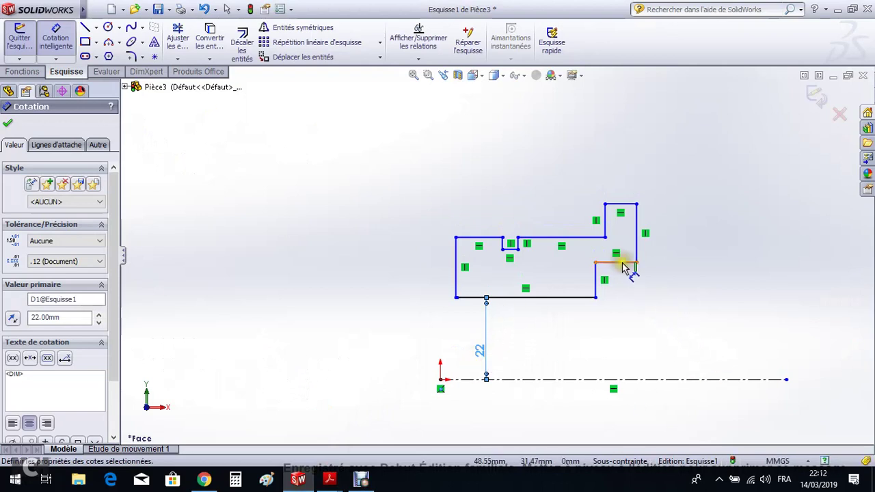
# Step: Dimension the inner step's horizontal edge at 24 mm from the construction line, using the R24 value from the PDF drawing
pyautogui.click(622, 266)
pyautogui.click(629, 379)
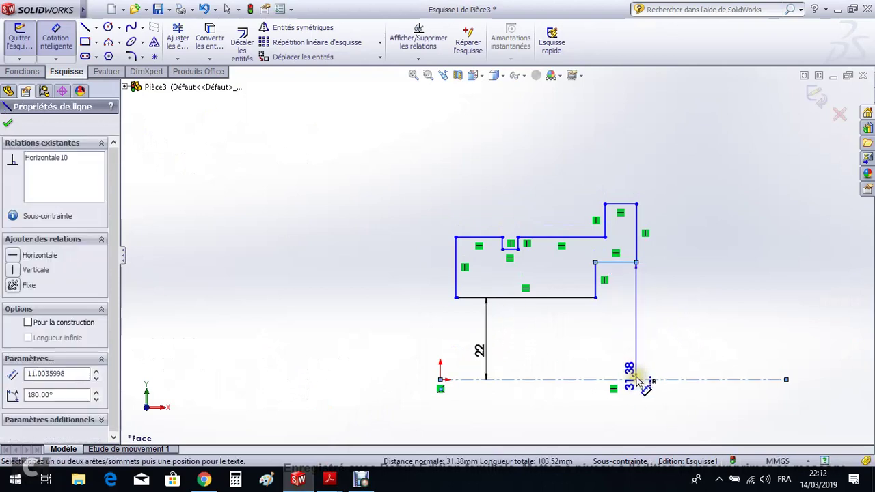
pyautogui.click(622, 352)
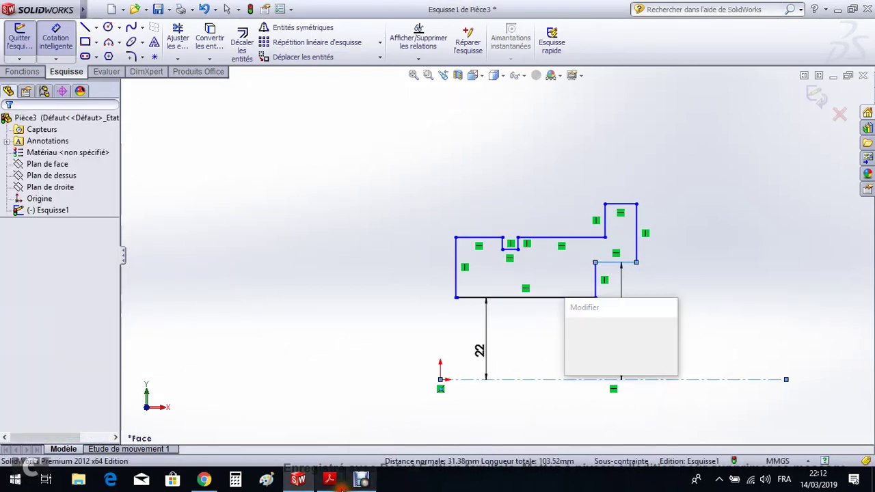
pyautogui.moveTo(329, 482)
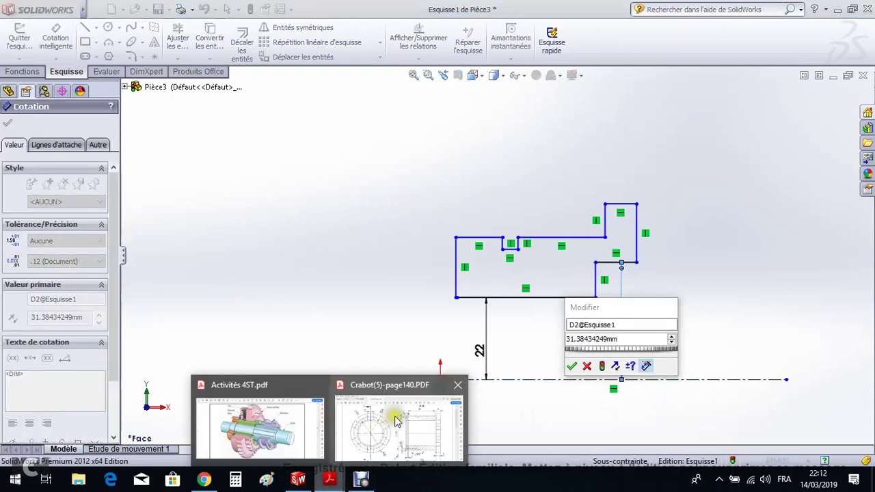
pyautogui.click(402, 418)
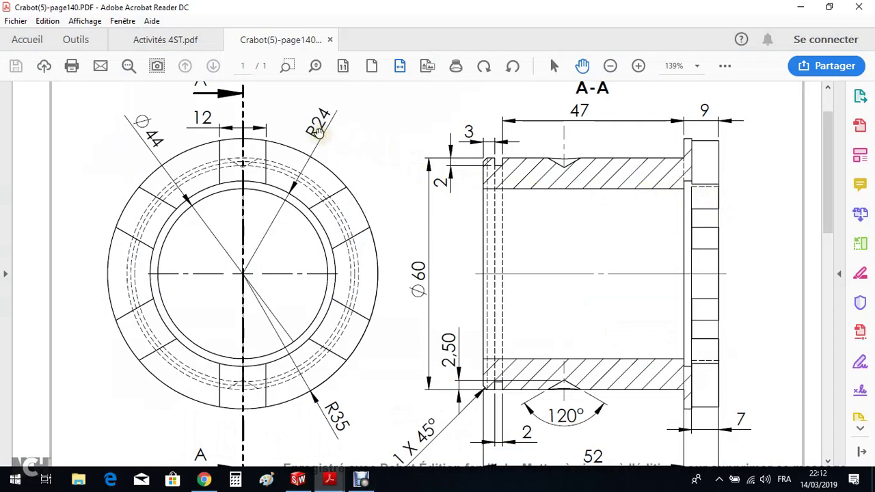
pyautogui.click(318, 480)
pyautogui.write('24')
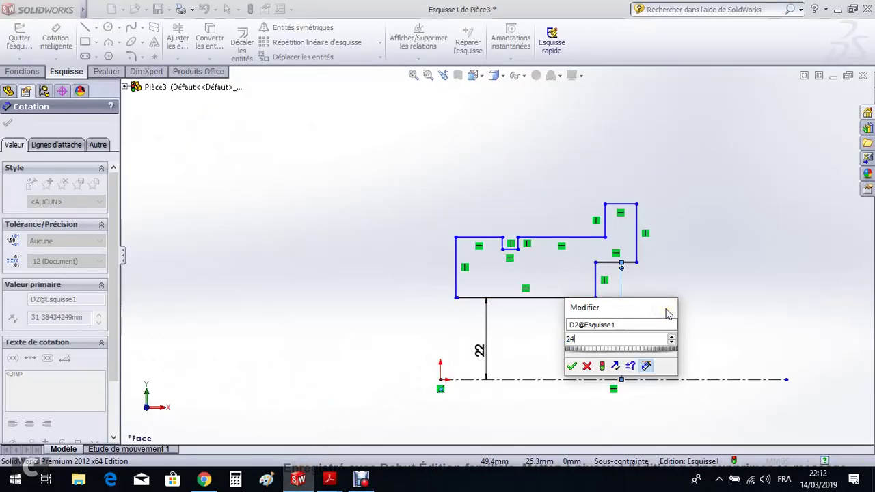
pyautogui.press('Return')
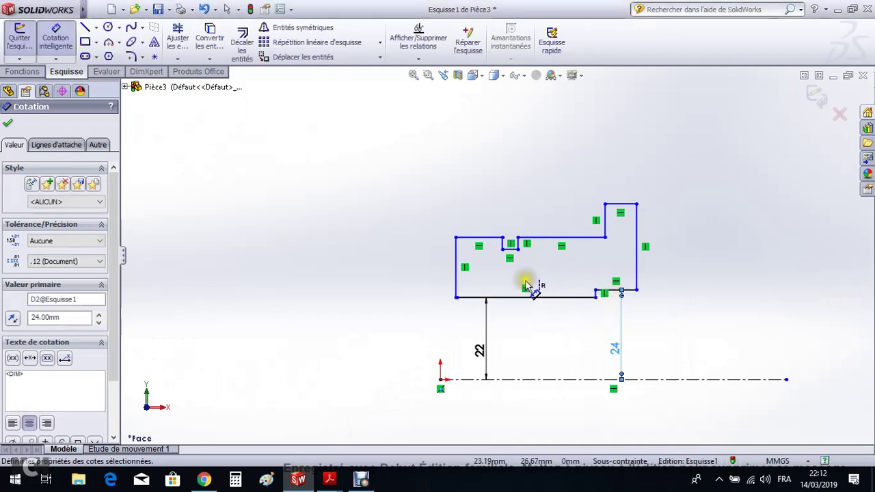
# Step: Dimension the horizontal outer edge before the groove at 30 mm from the construction line, using the Ø60 value from the PDF drawing
pyautogui.click(486, 241)
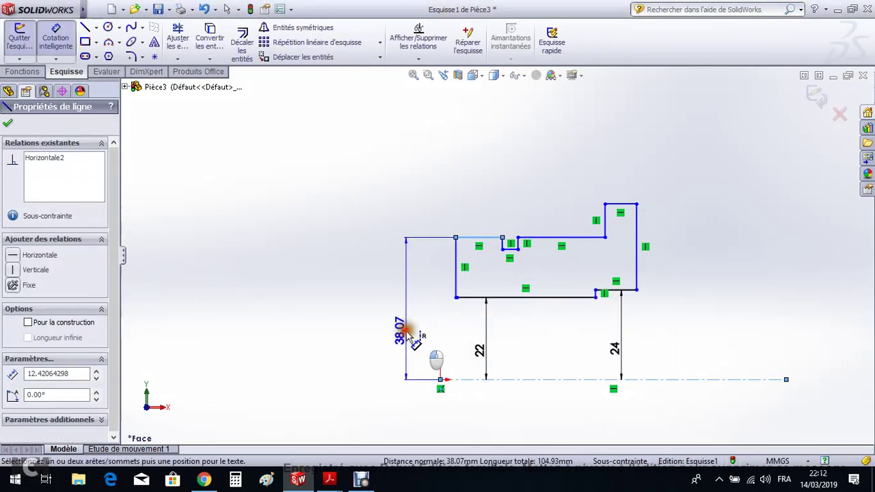
pyautogui.click(408, 332)
pyautogui.moveTo(307, 484)
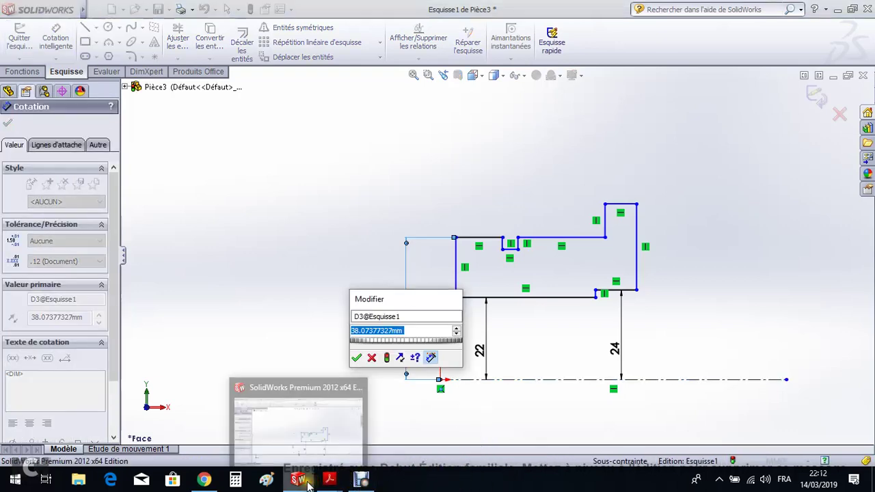
pyautogui.click(371, 420)
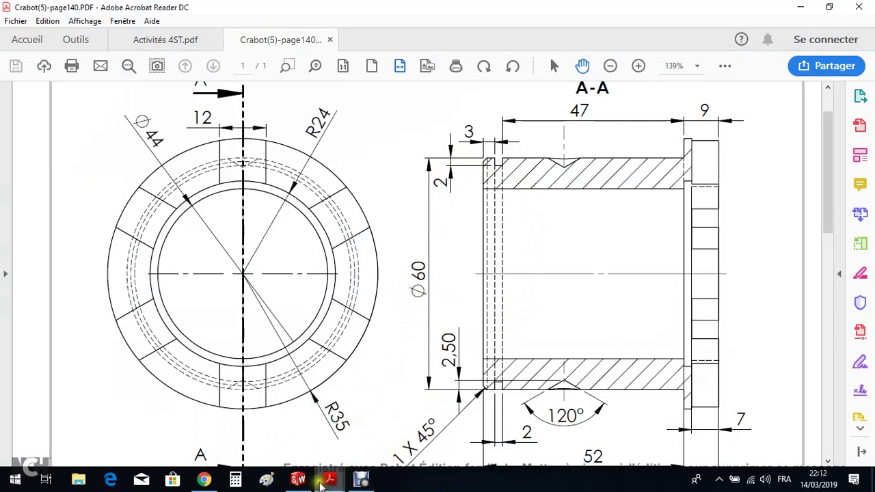
pyautogui.click(307, 481)
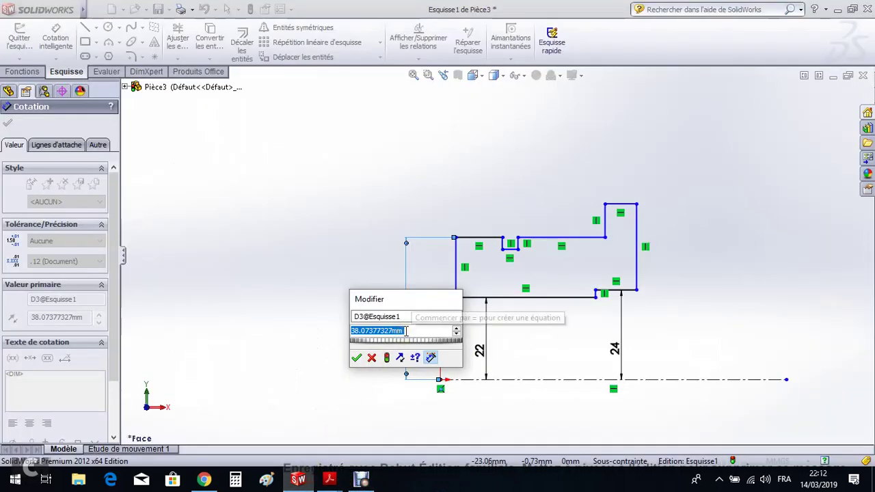
pyautogui.write('30')
pyautogui.press('Return')
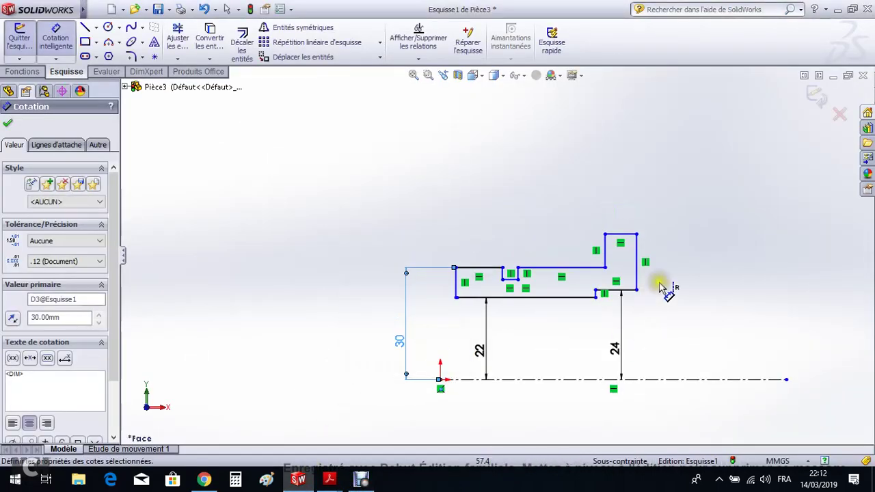
# Step: Dimension the flange's outer edge at 35 mm from the construction line, using the R35 value from the PDF drawing
pyautogui.click(622, 236)
pyautogui.click(686, 305)
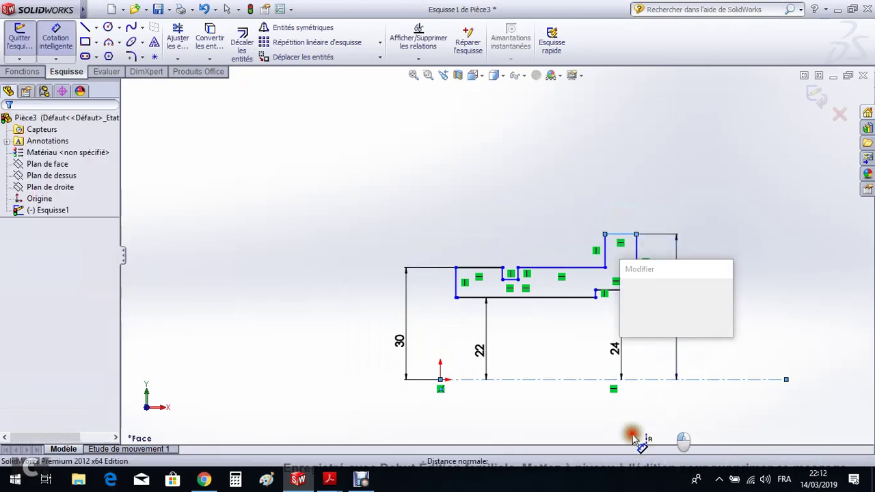
pyautogui.moveTo(329, 482)
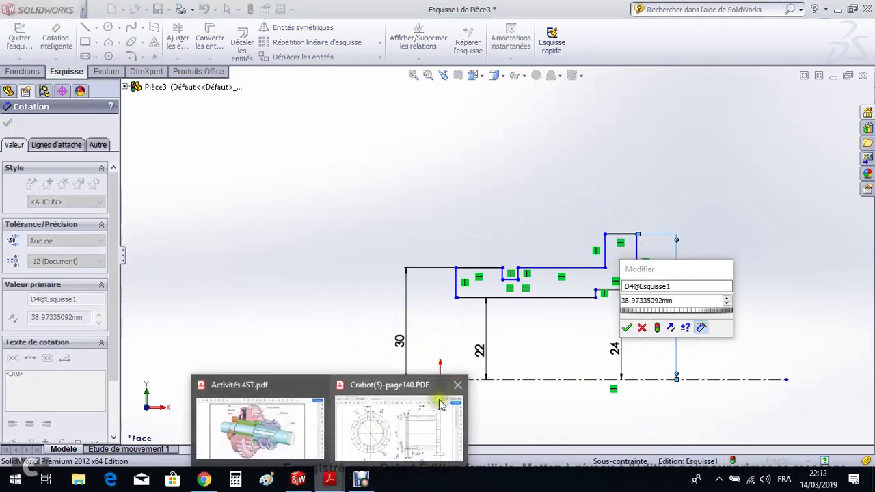
pyautogui.click(368, 438)
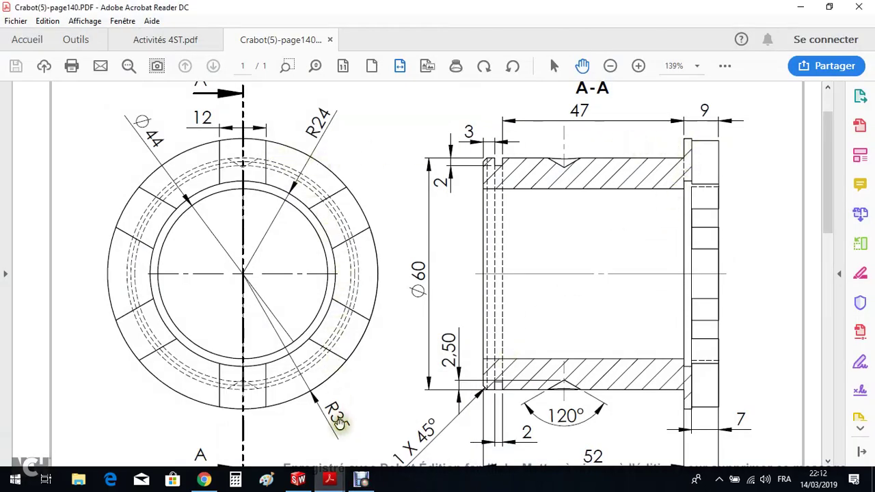
pyautogui.click(299, 482)
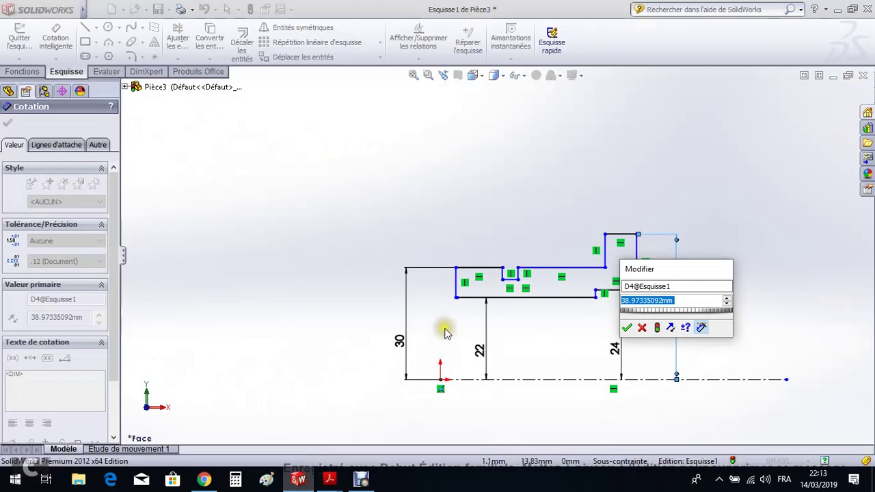
pyautogui.write('35')
pyautogui.press('Return')
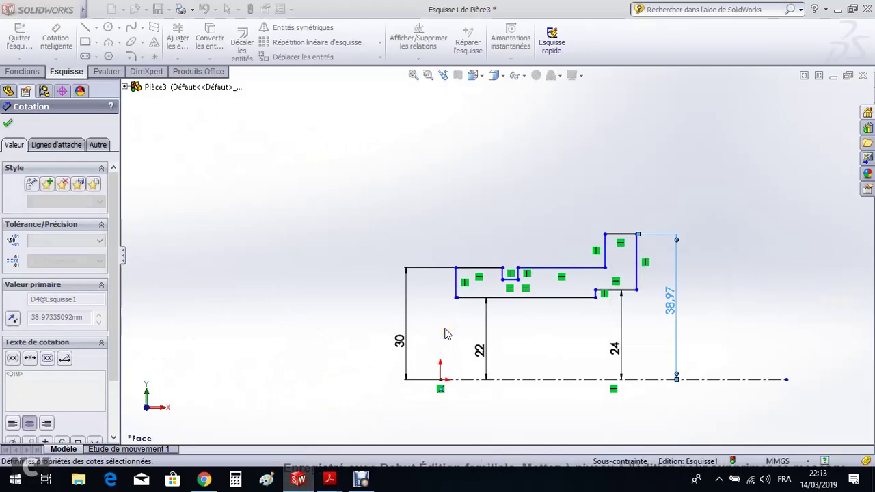
# Step: Dimension the length of the short outer edge before the groove as 3 mm, following the PDF drawing
pyautogui.scroll(-2, 455, 296)
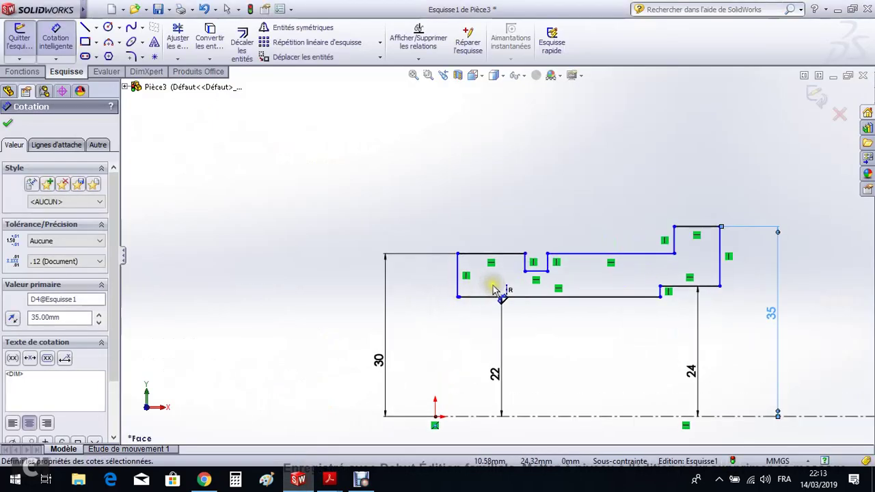
pyautogui.click(490, 254)
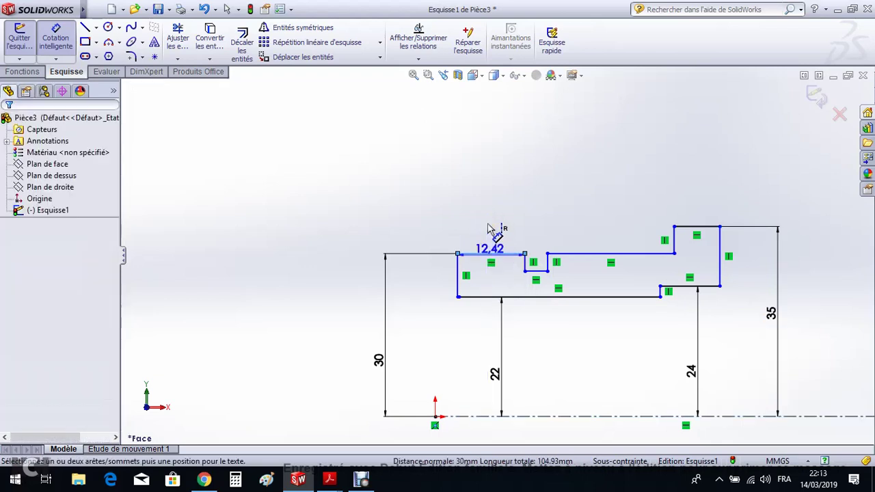
pyautogui.click(493, 213)
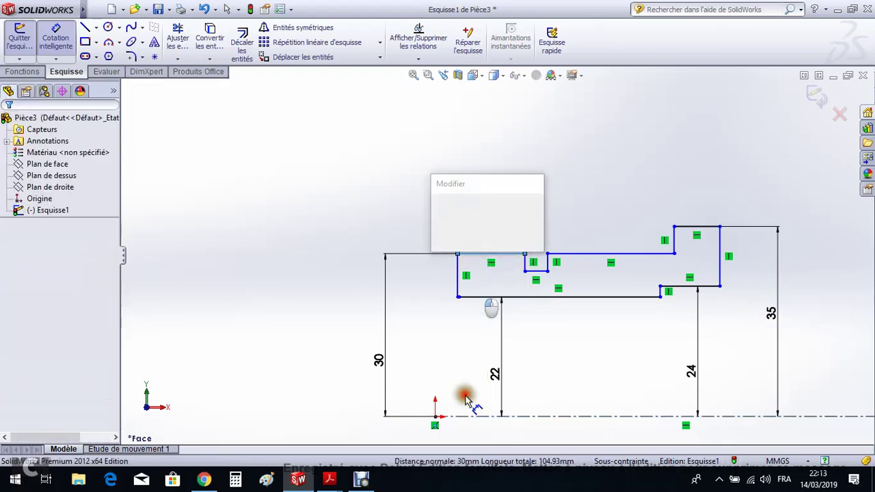
pyautogui.moveTo(329, 483)
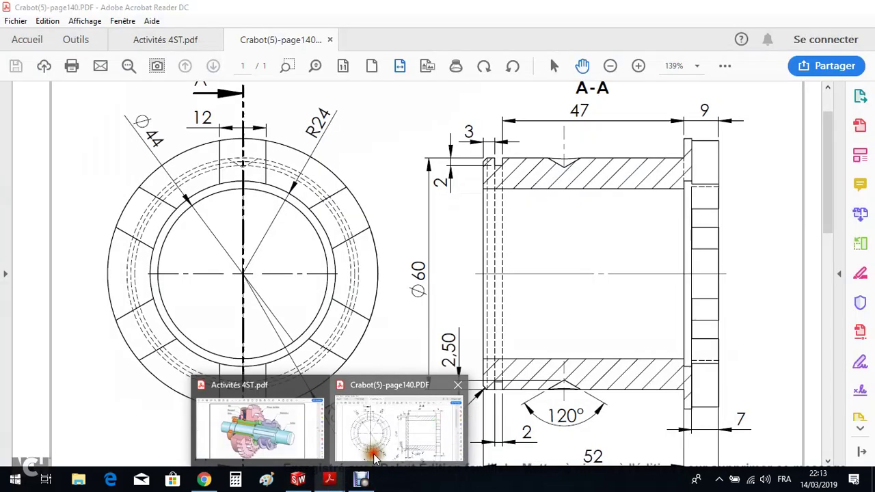
pyautogui.click(399, 426)
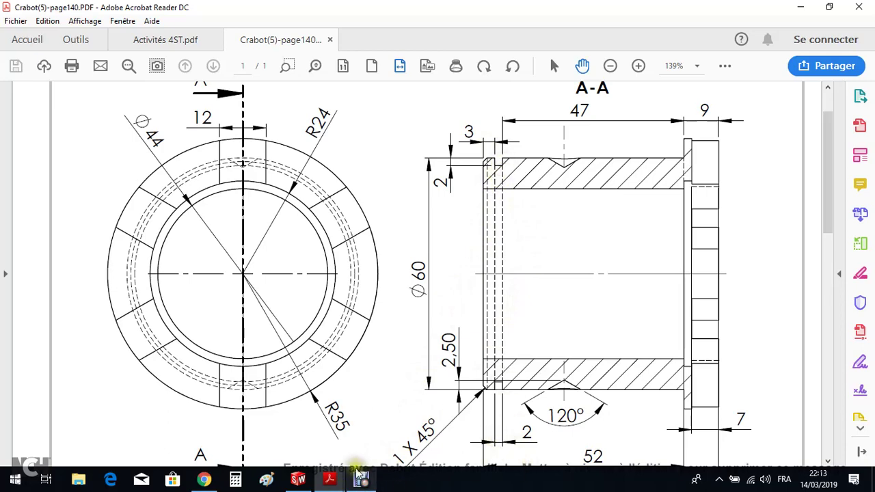
pyautogui.click(297, 479)
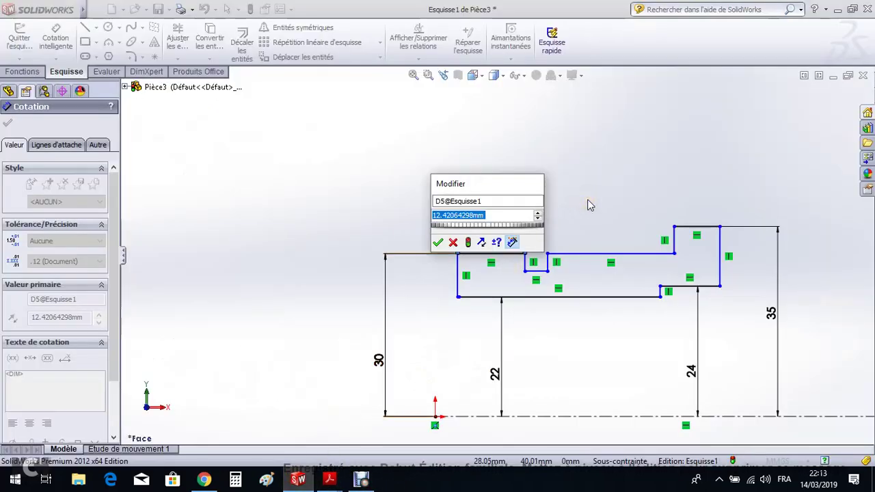
pyautogui.write('3')
pyautogui.press('Return')
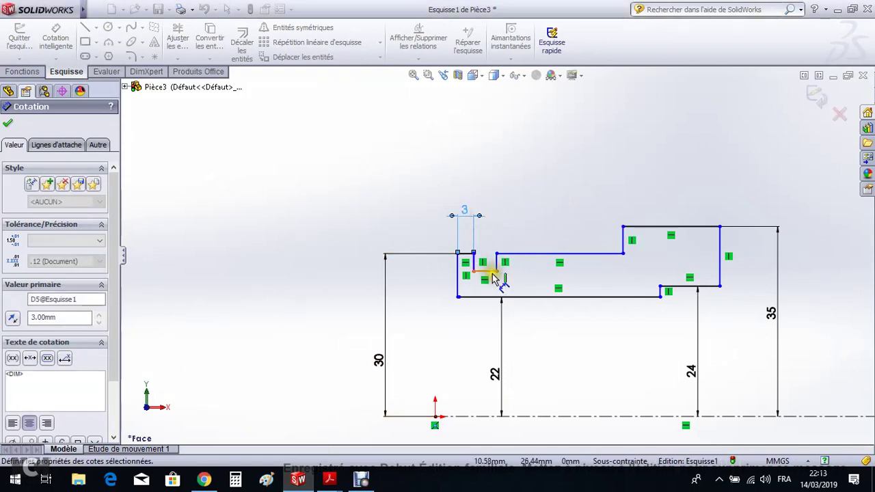
# Step: Dimension the width of the groove's floor as 2 mm
pyautogui.click(483, 270)
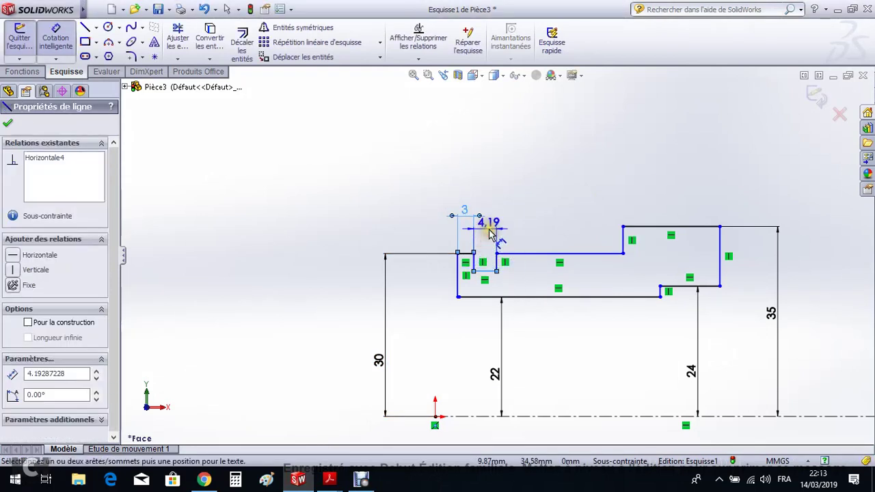
pyautogui.click(497, 191)
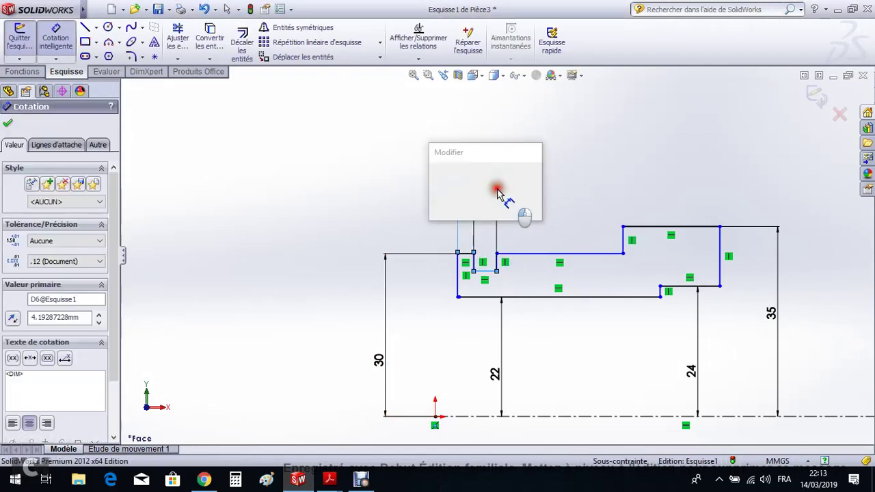
pyautogui.write('2')
pyautogui.press('Return')
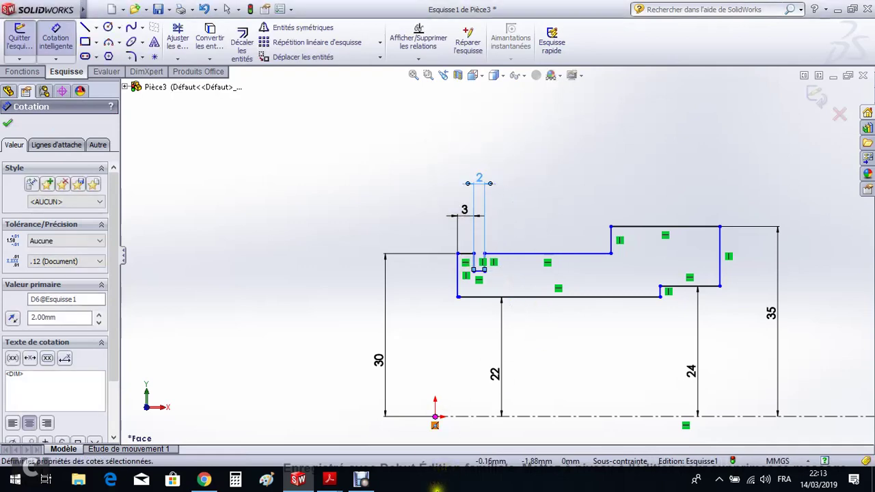
# Step: Dimension the outer edge between groove and flange, try the 47 mm value from the PDF drawing, and undo that value
pyautogui.moveTo(330, 479)
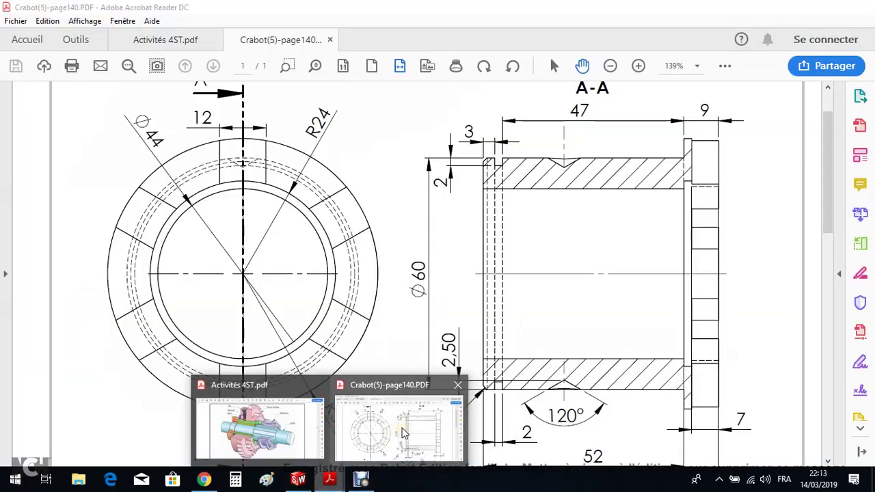
pyautogui.click(413, 417)
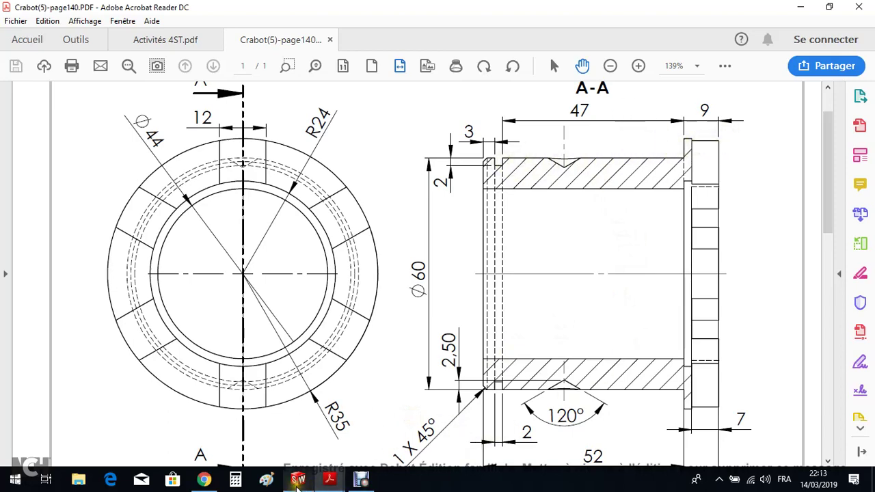
pyautogui.click(330, 482)
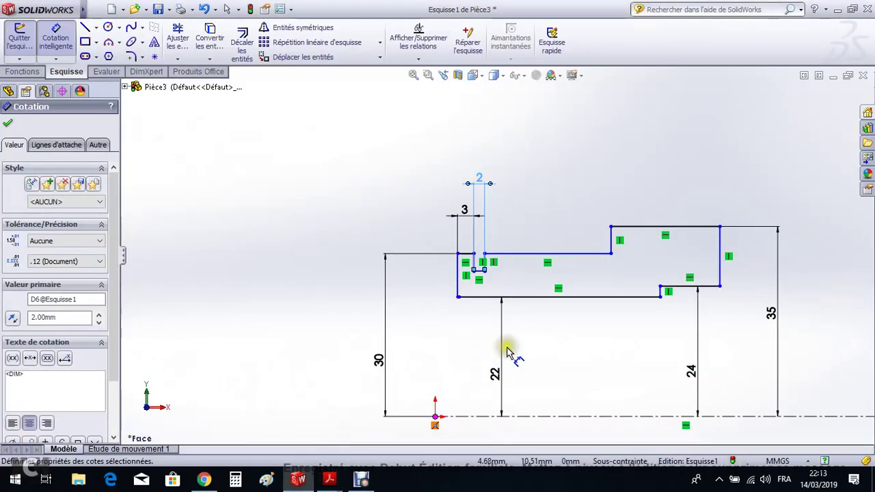
pyautogui.click(558, 254)
pyautogui.click(571, 160)
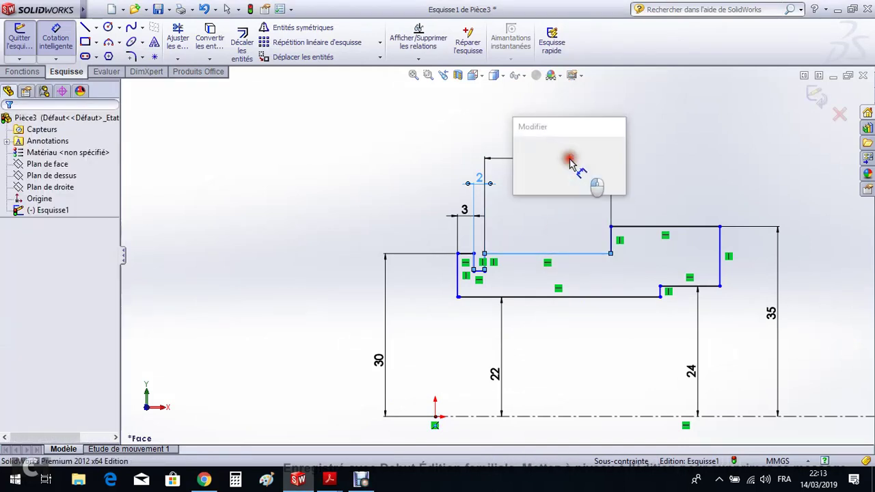
pyautogui.press('Return')
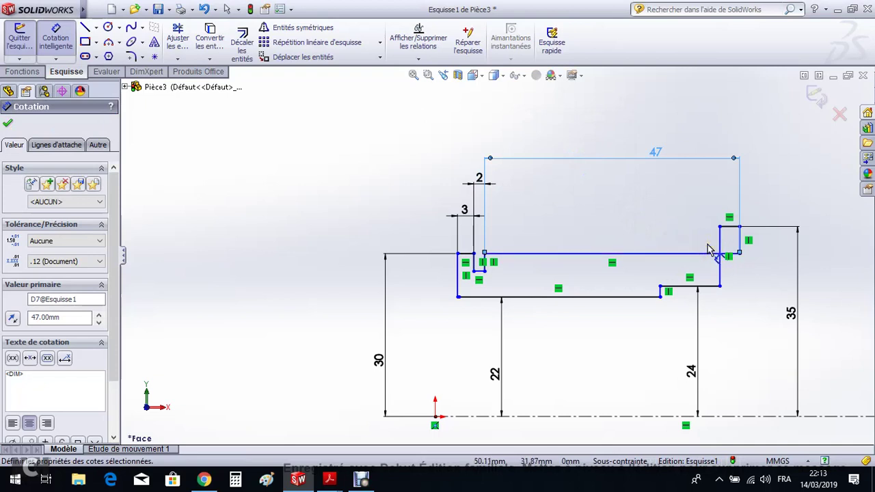
pyautogui.click(204, 14)
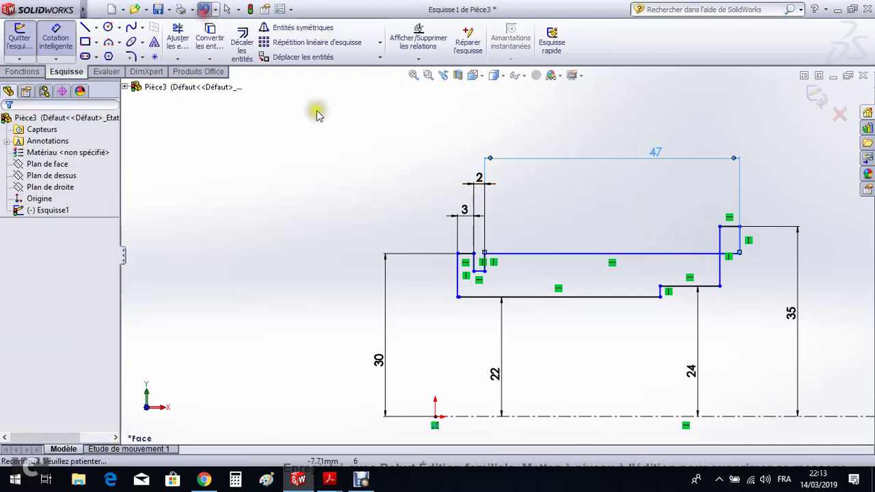
# Step: Dimension the flange's width between its two vertical edges as 9 mm
pyautogui.click(719, 259)
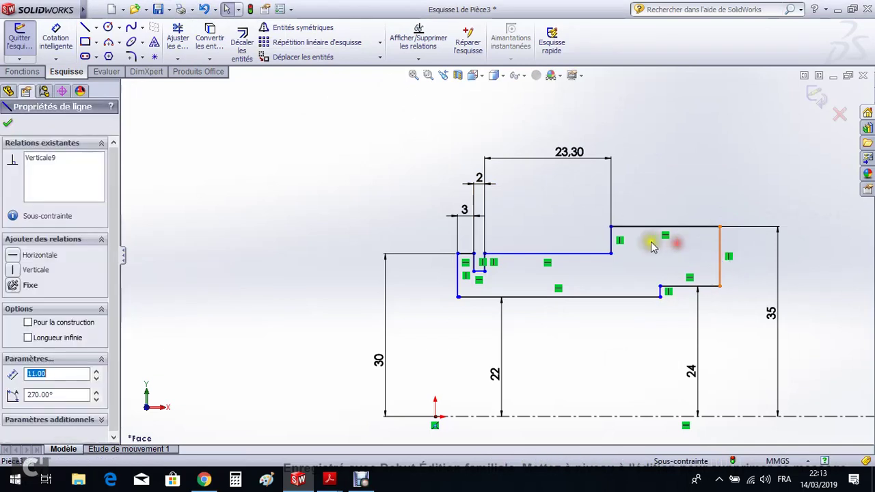
pyautogui.click(8, 125)
pyautogui.click(55, 38)
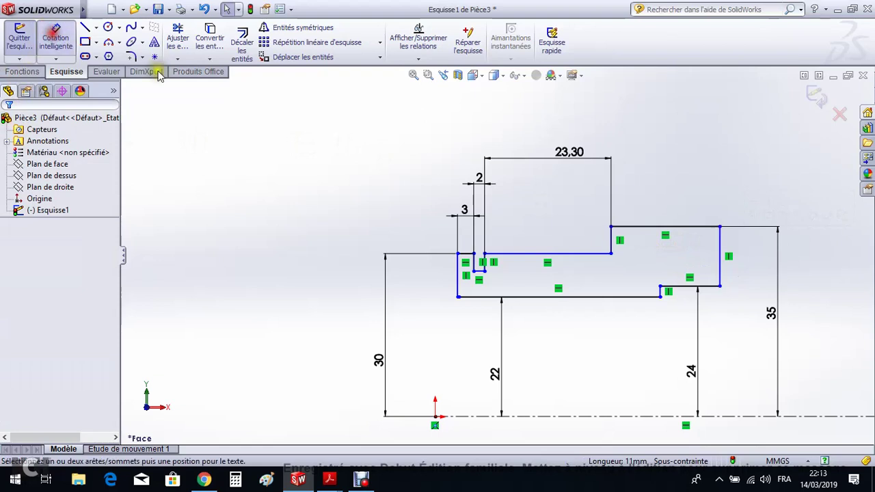
pyautogui.click(611, 243)
pyautogui.click(720, 246)
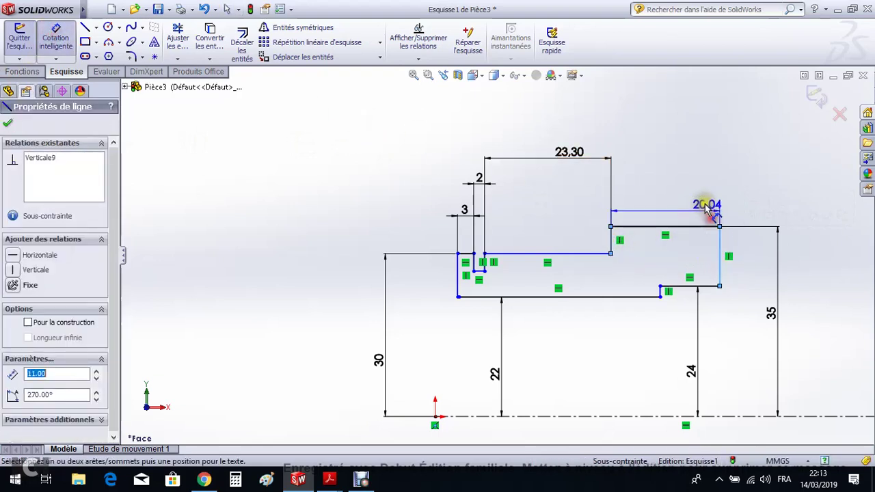
pyautogui.click(697, 195)
pyautogui.write('9')
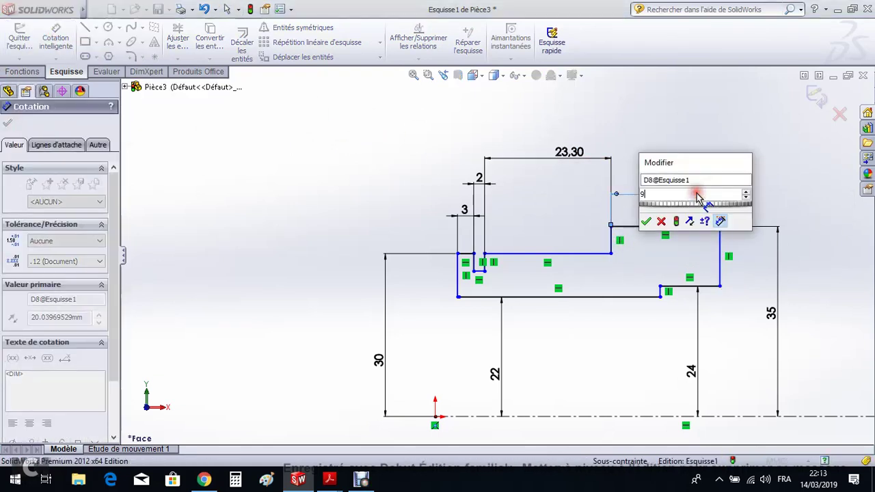
pyautogui.press('Return')
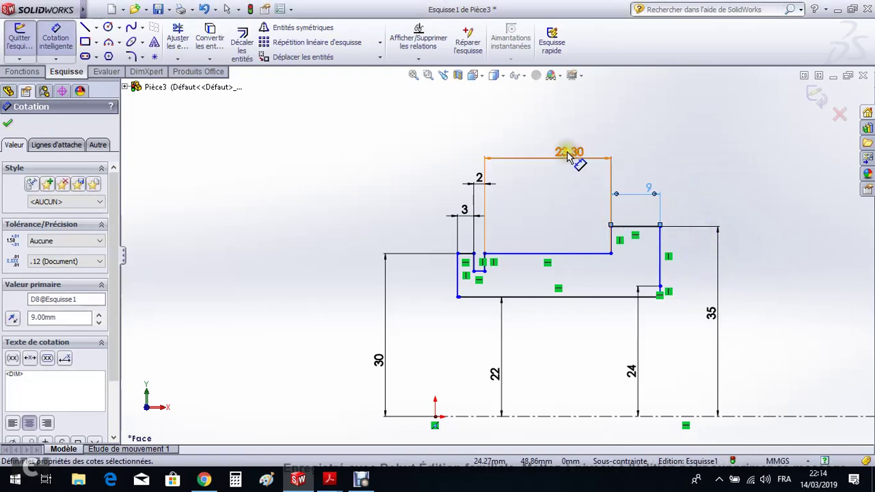
# Step: Set the length of the outer edge between groove and flange to 47 mm, following the PDF drawing
pyautogui.click(568, 153)
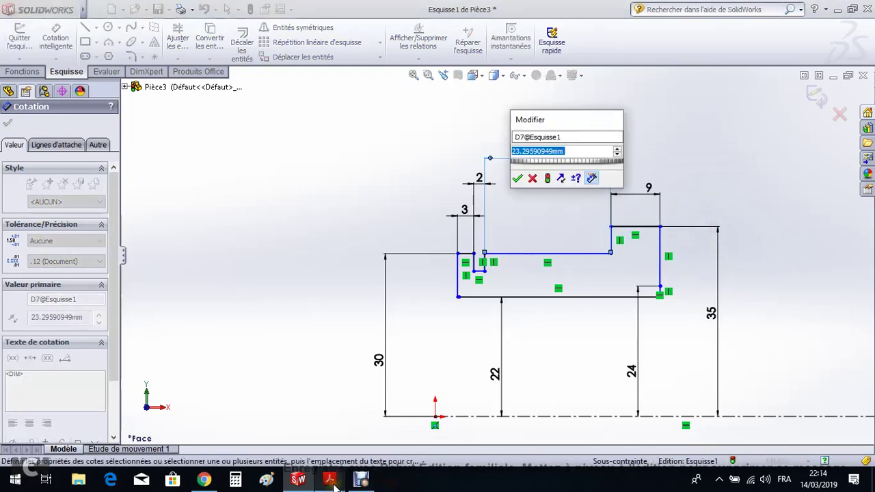
pyautogui.moveTo(333, 485)
pyautogui.click(397, 401)
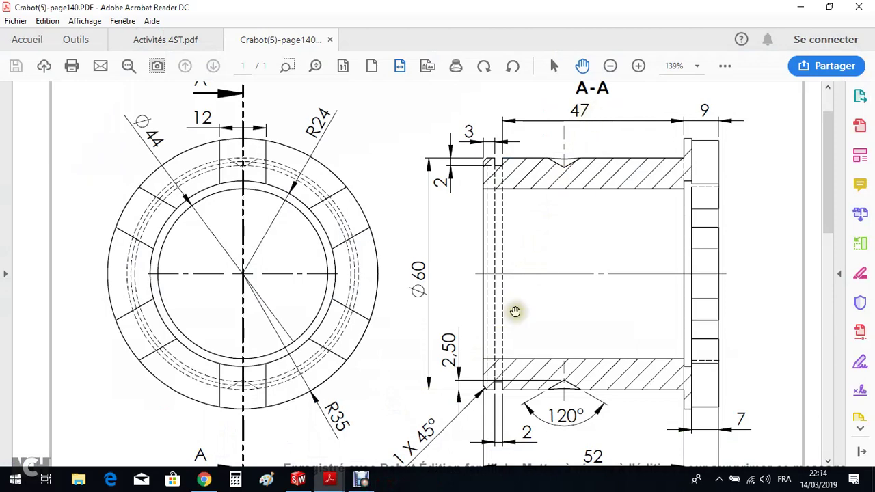
pyautogui.click(297, 480)
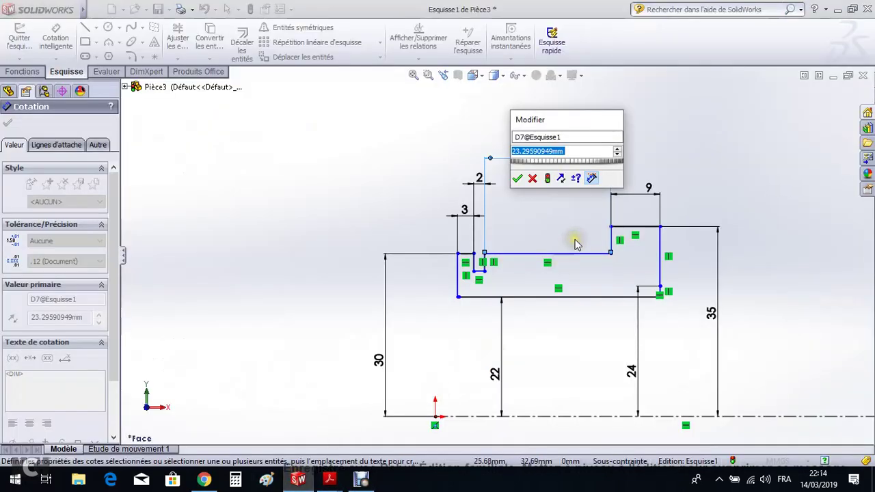
pyautogui.write('47')
pyautogui.press('Return')
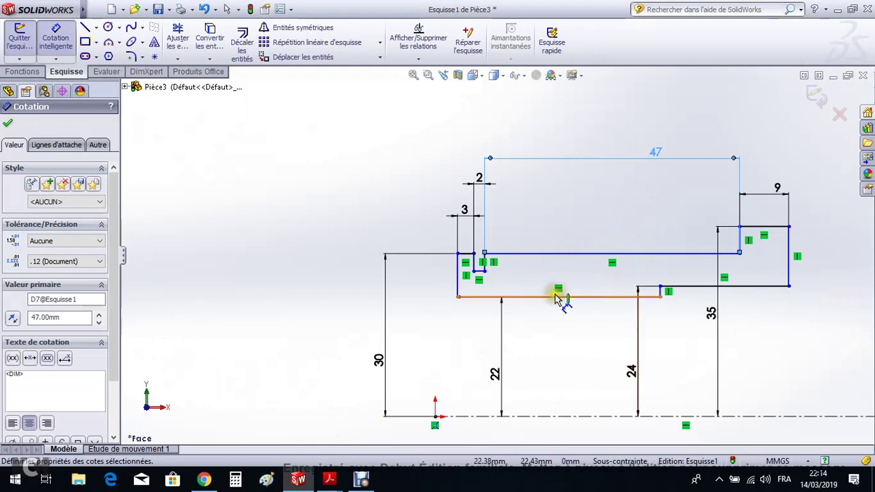
# Step: Dimension the groove's depth as 2 mm along its vertical side nearest the free end, checking the PDF drawing
pyautogui.click(502, 295)
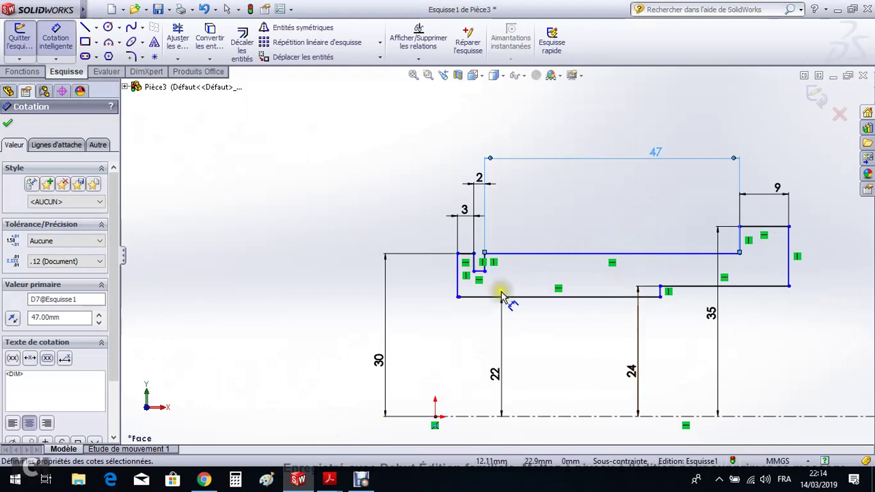
pyautogui.click(473, 266)
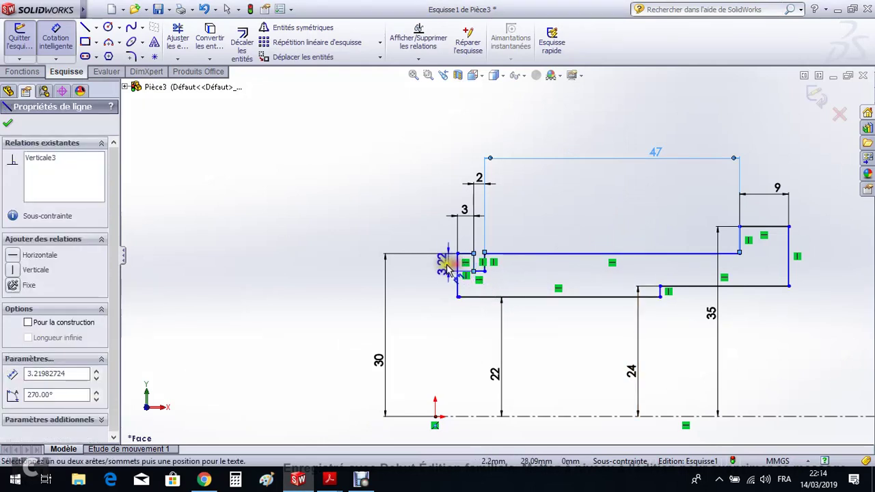
pyautogui.click(441, 269)
pyautogui.click(330, 479)
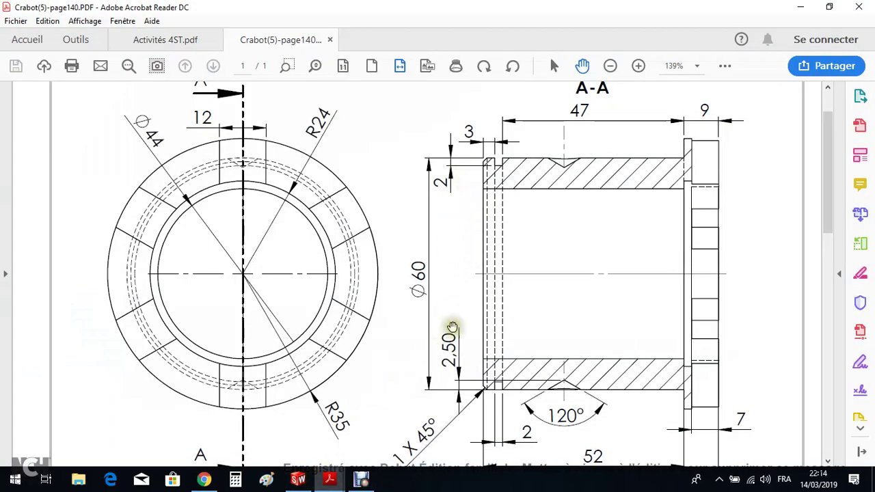
pyautogui.click(298, 479)
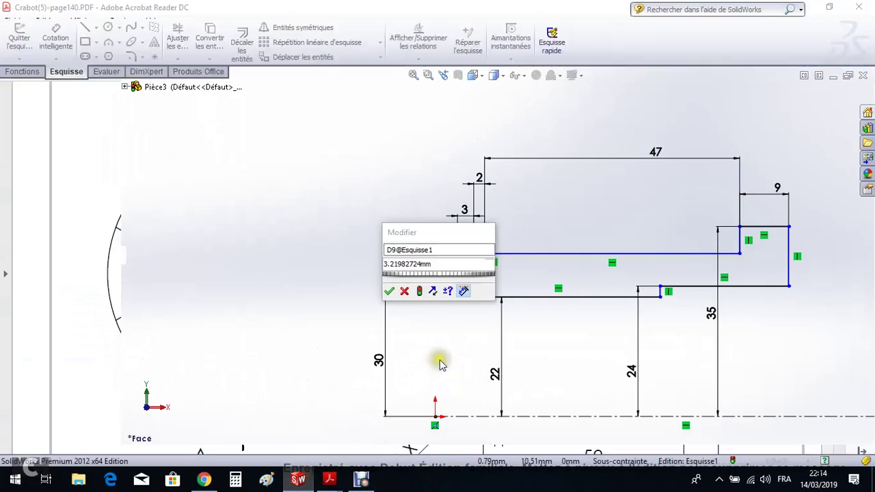
pyautogui.click(437, 264)
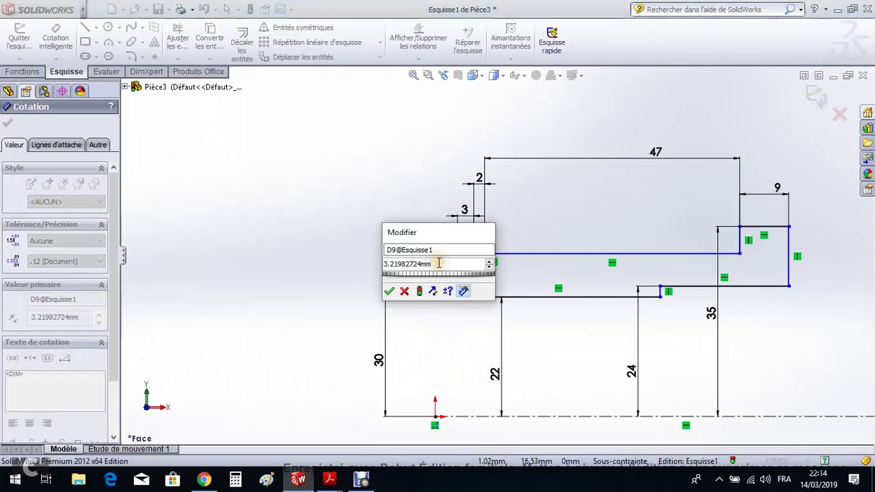
pyautogui.write('2')
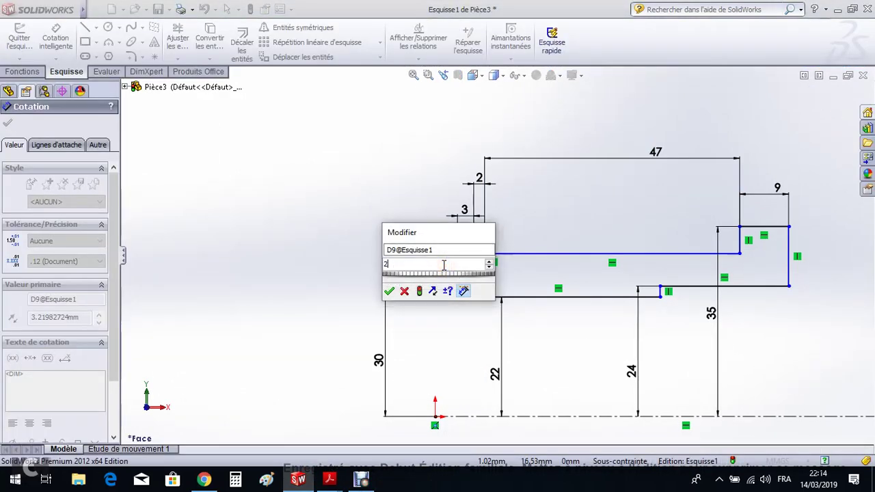
pyautogui.press('Return')
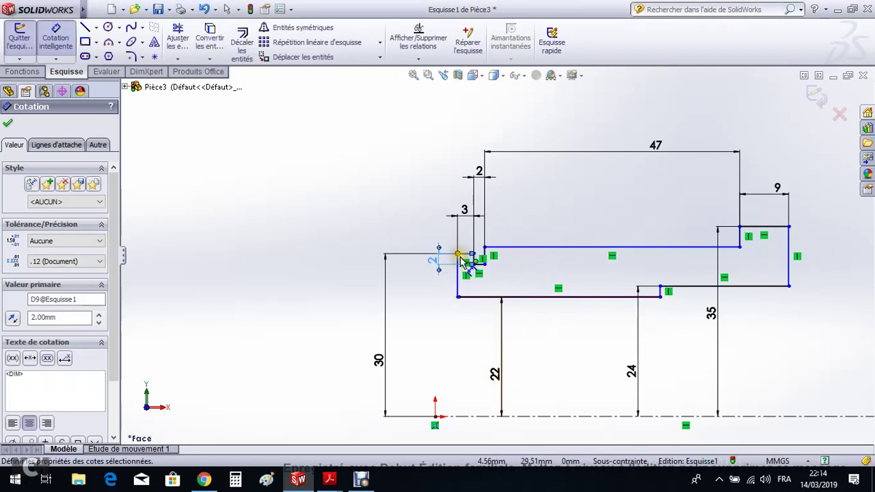
# Step: Dimension the outer edge between groove and flange at 30 mm from the construction line
pyautogui.click(538, 249)
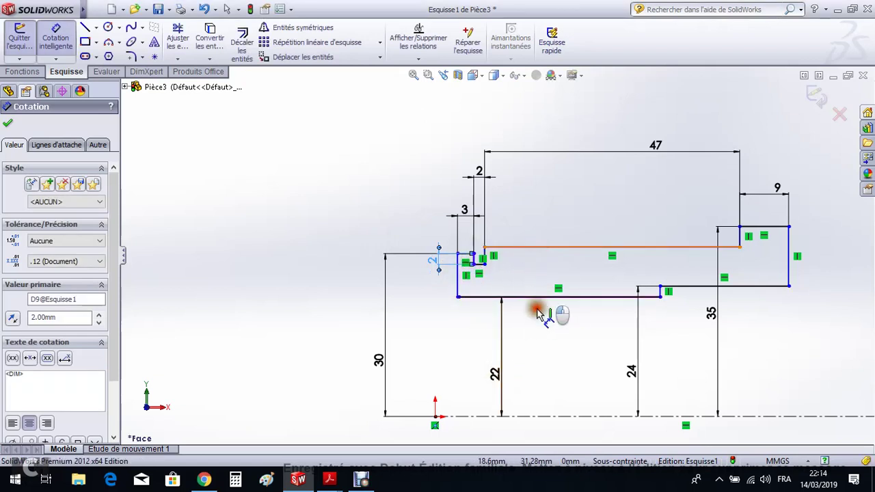
pyautogui.click(583, 418)
pyautogui.click(565, 365)
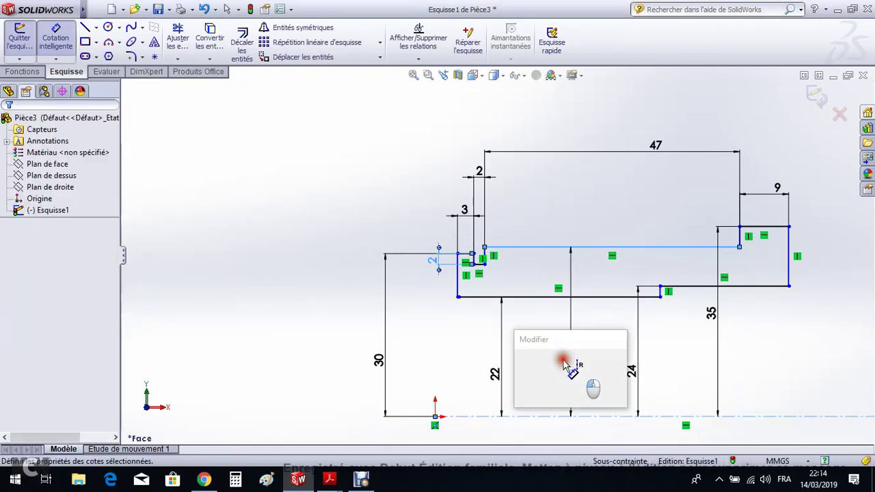
pyautogui.write('30')
pyautogui.press('Return')
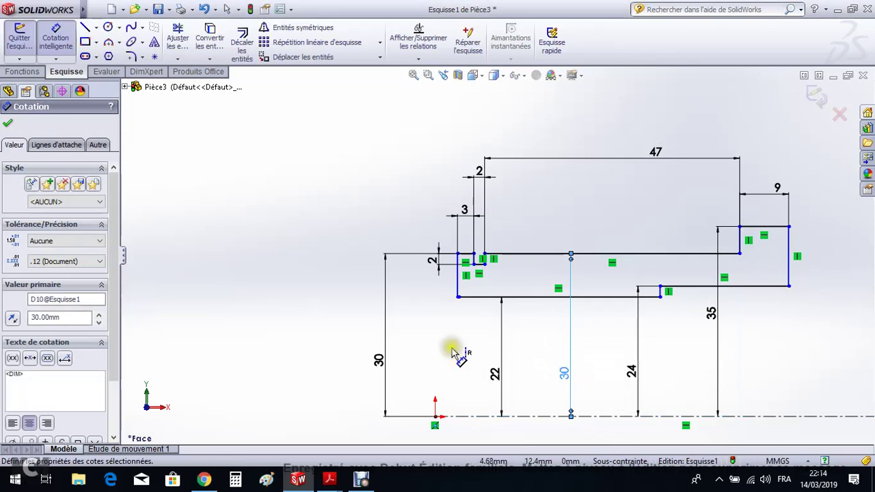
# Step: Dimension the length of the inner counterbore edge beneath the flange as 9 mm after checking the PDF drawing
pyautogui.click(759, 287)
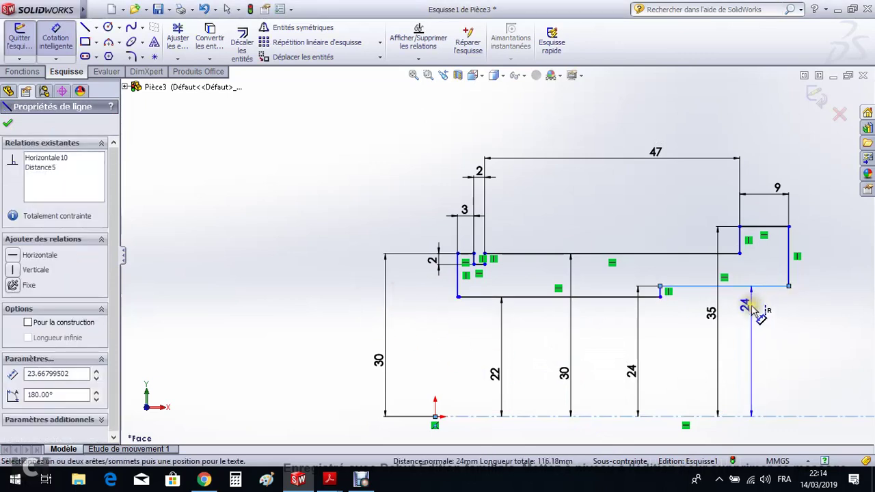
pyautogui.click(749, 293)
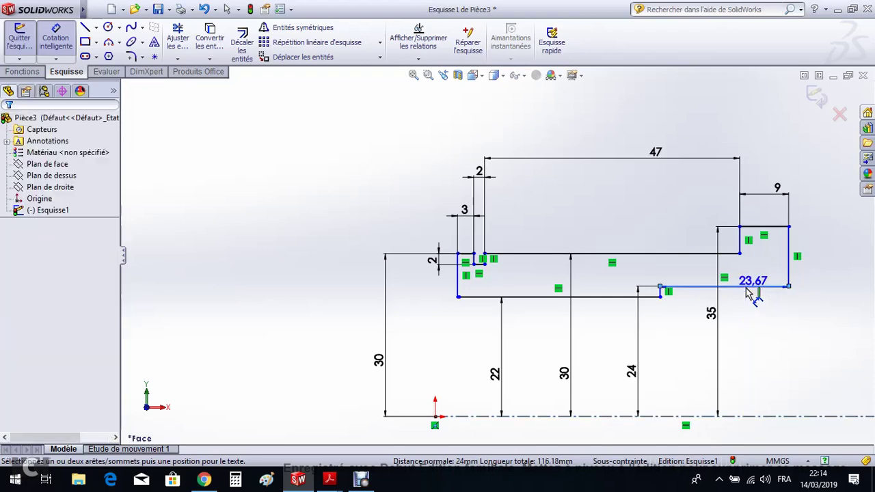
pyautogui.click(749, 342)
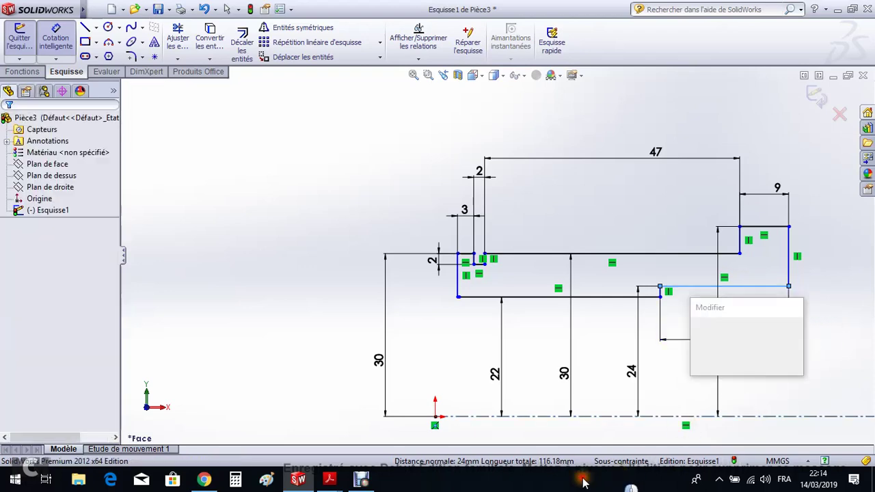
pyautogui.moveTo(330, 479)
pyautogui.click(356, 459)
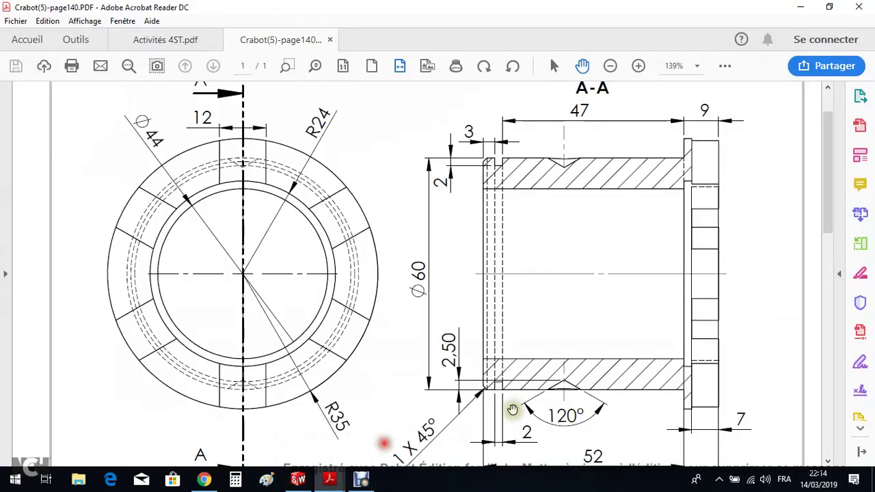
pyautogui.scroll(1, 704, 443)
pyautogui.scroll(-2, 704, 438)
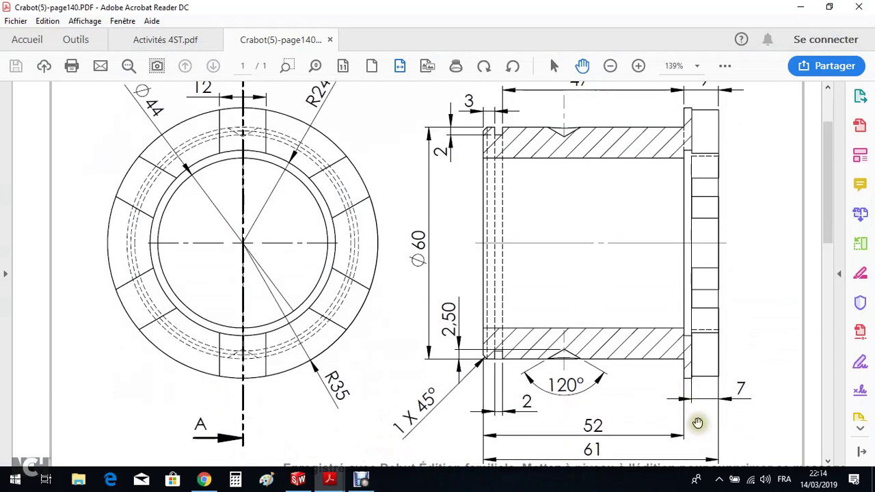
pyautogui.scroll(-1, 688, 412)
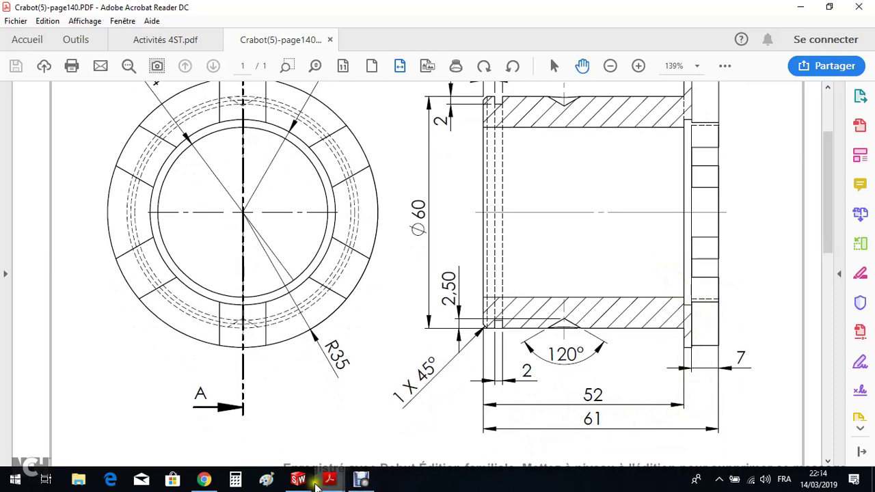
pyautogui.click(298, 479)
pyautogui.write('9')
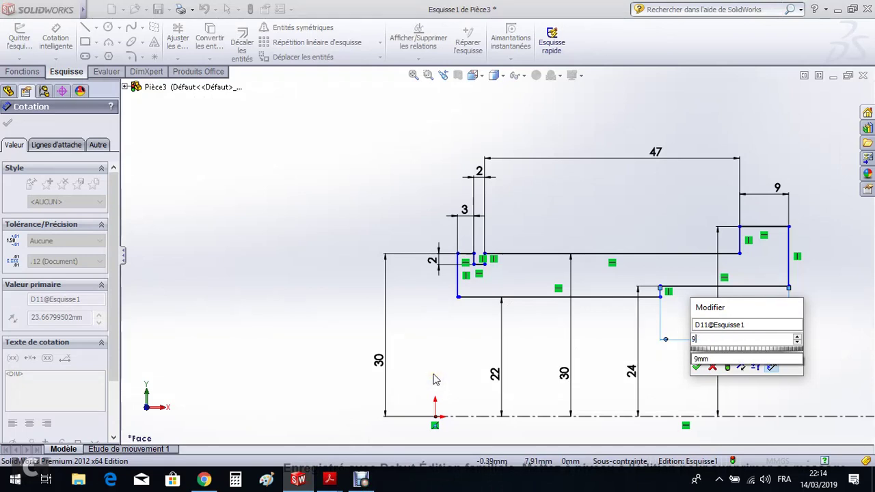
pyautogui.press('Return')
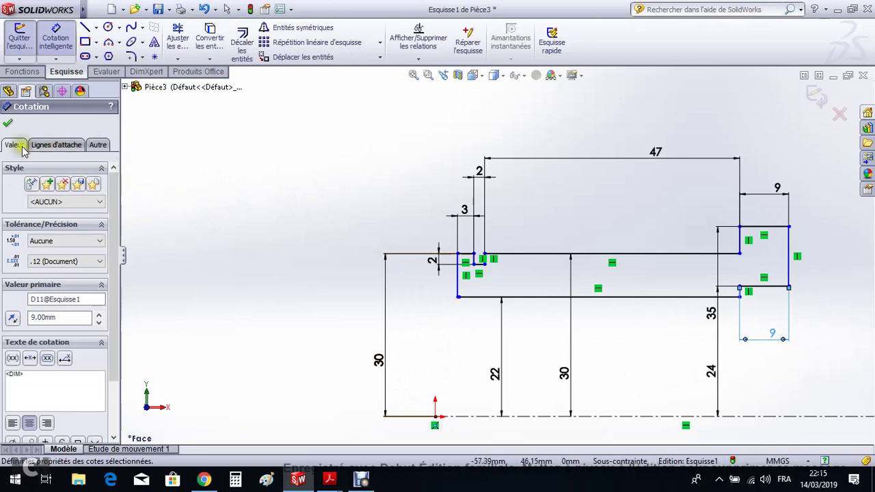
pyautogui.click(6, 125)
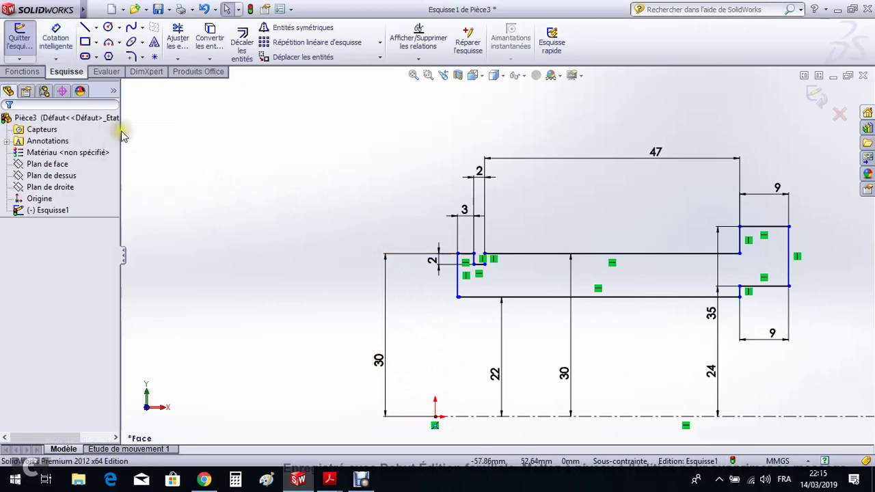
# Step: Try to revolve the profile 360° about the construction line, and examine the corner where the bore edge meets the free end
pyautogui.click(23, 71)
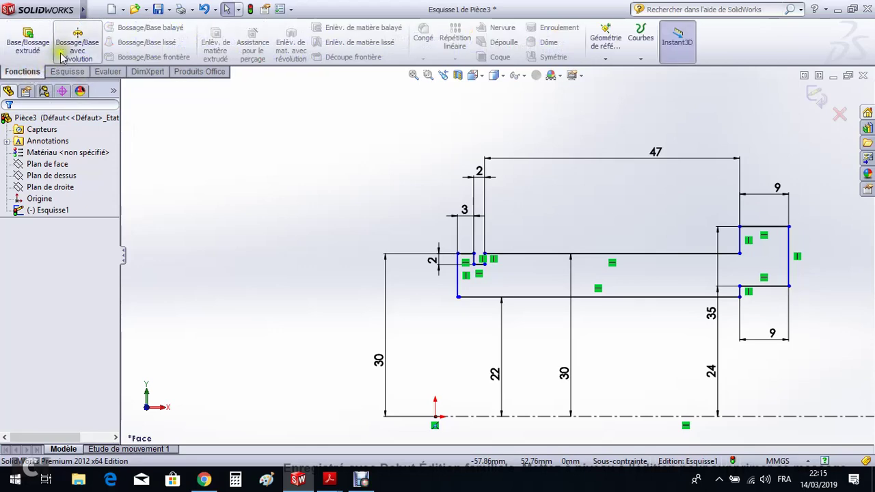
pyautogui.click(71, 47)
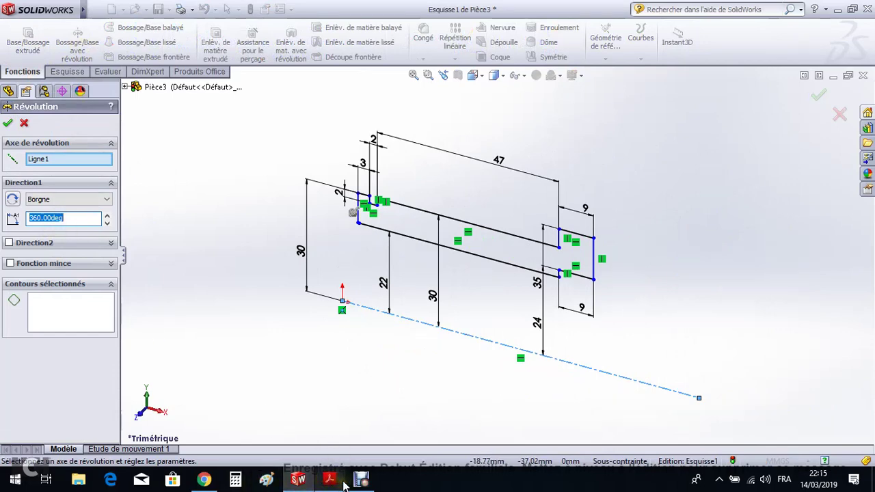
pyautogui.moveTo(360, 480)
pyautogui.click(355, 435)
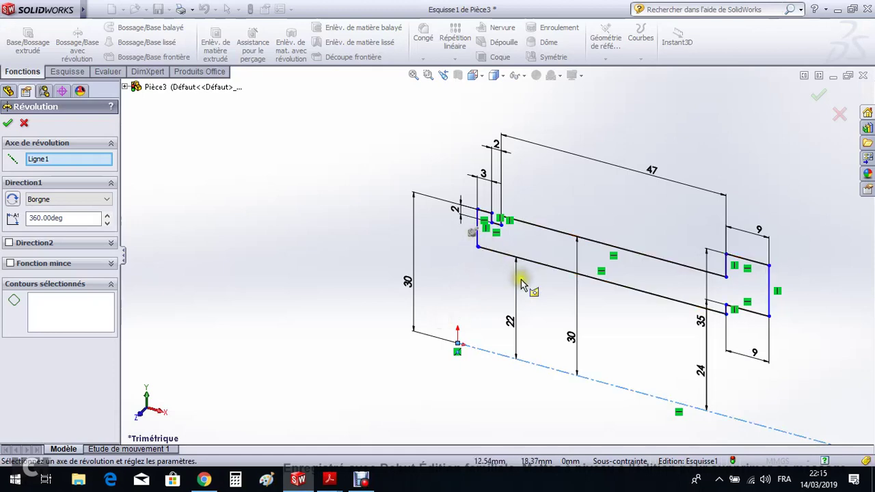
pyautogui.scroll(-1, 523, 292)
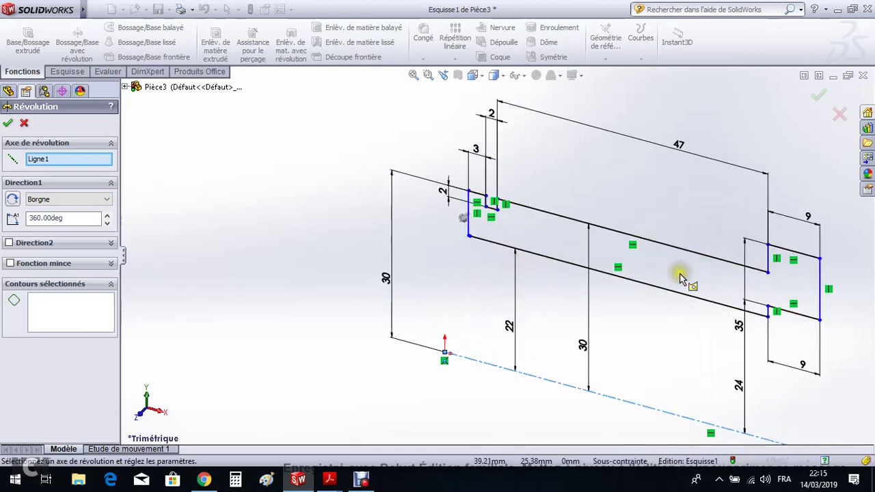
pyautogui.scroll(-1, 458, 229)
pyautogui.scroll(-8, 472, 245)
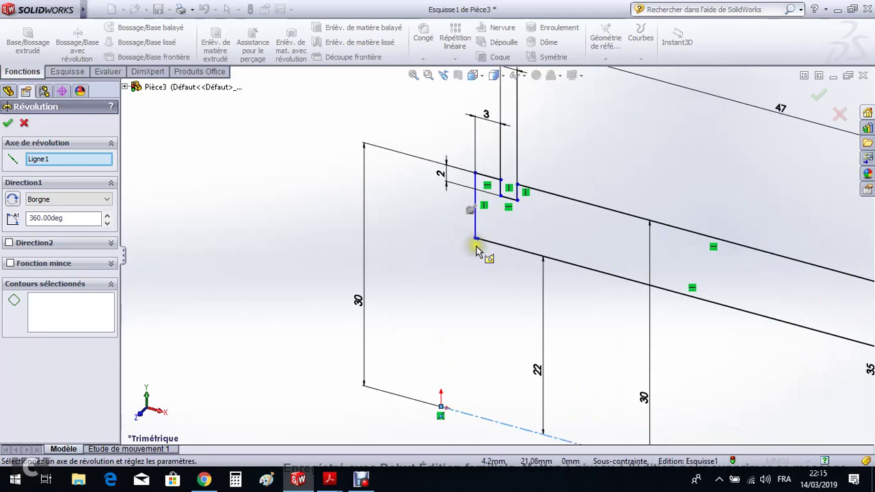
pyautogui.scroll(-4, 475, 239)
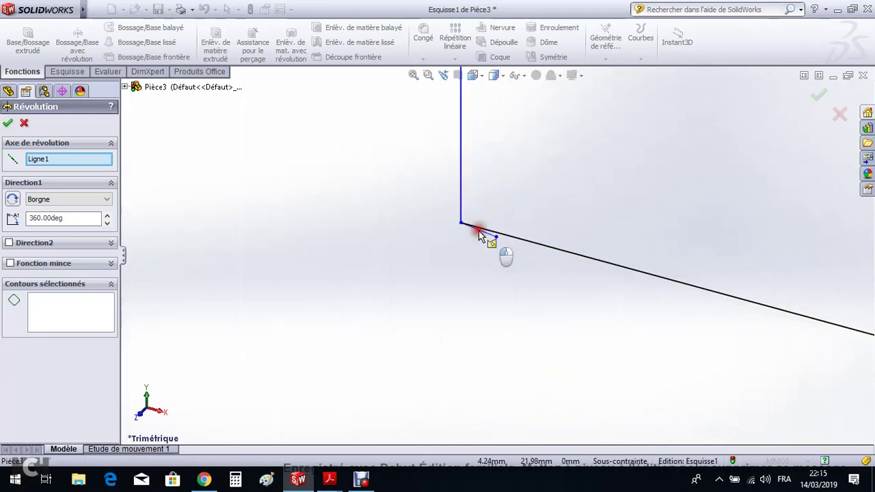
pyautogui.click(480, 234)
pyautogui.press('Escape')
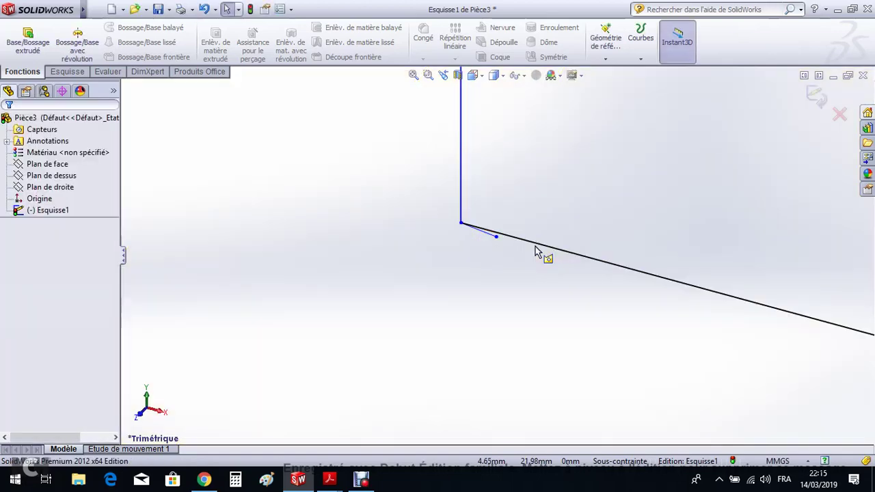
# Step: Delete the stray short line segment at the corner where the bore edge meets the free end
pyautogui.click(484, 236)
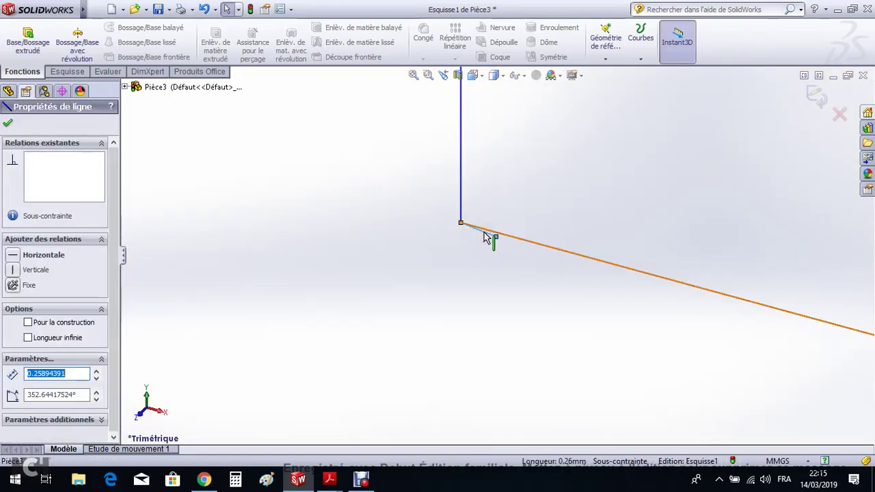
pyautogui.press('Escape')
pyautogui.scroll(6, 584, 363)
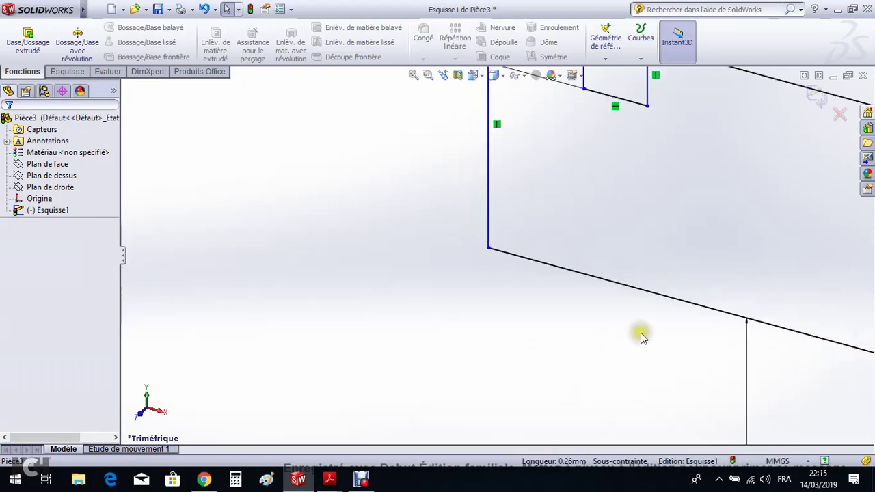
# Step: Revolve the half-section profile 360° about the horizontal construction line
pyautogui.scroll(2, 744, 363)
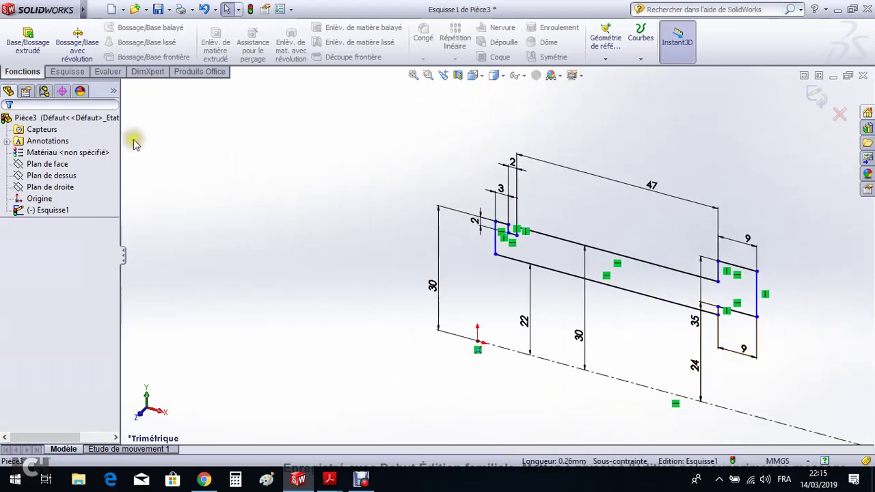
pyautogui.click(71, 53)
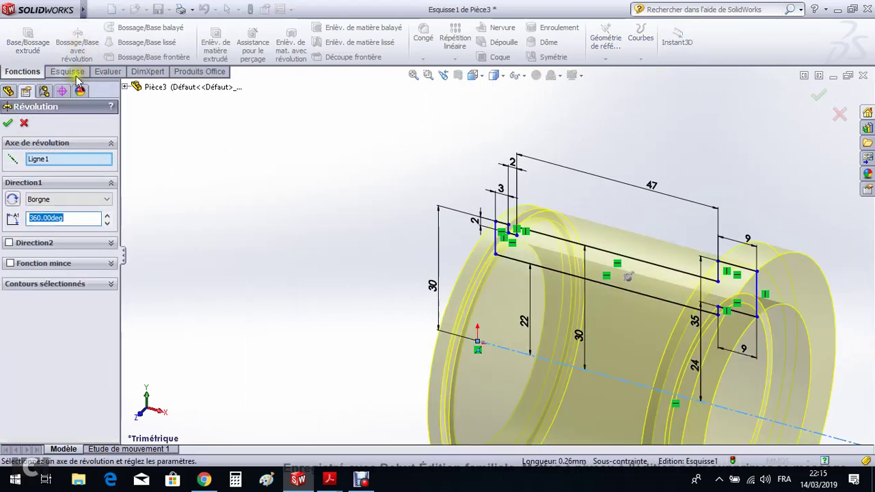
pyautogui.click(7, 124)
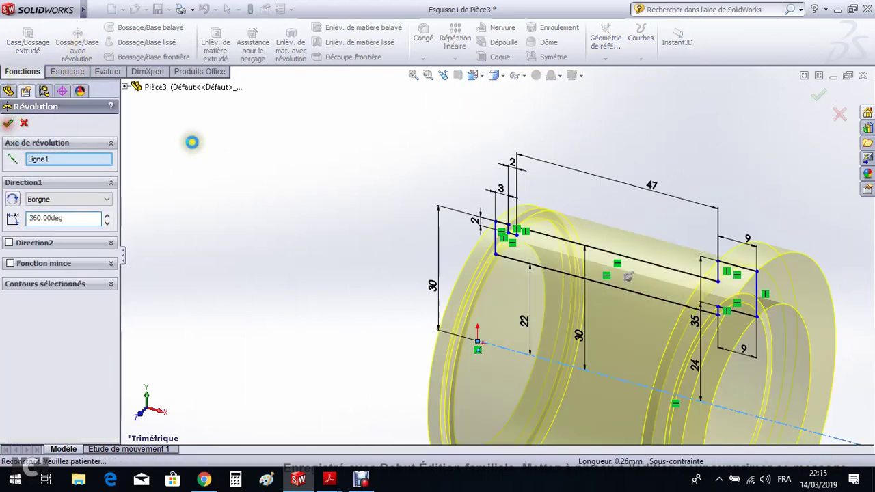
pyautogui.click(424, 228)
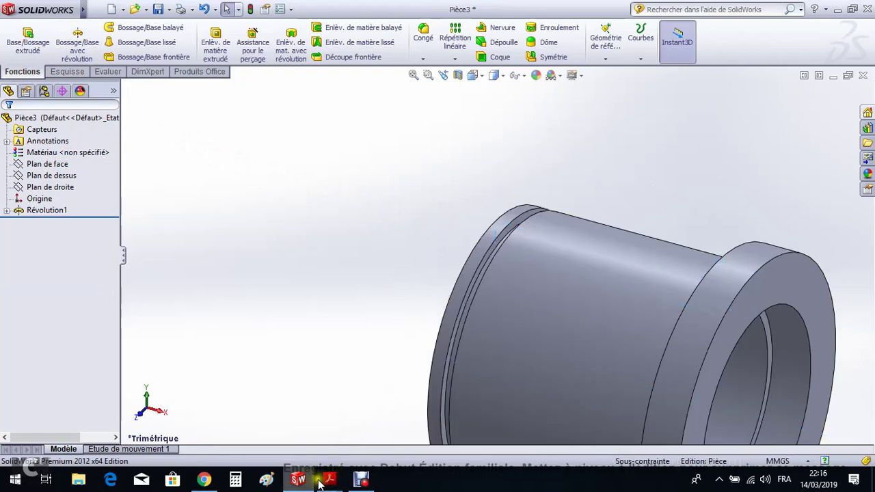
# Step: Chamfer the outer edge of the sleeve's free end at 1 mm × 45°, checking the value in the crabot PDF drawing
pyautogui.moveTo(327, 479)
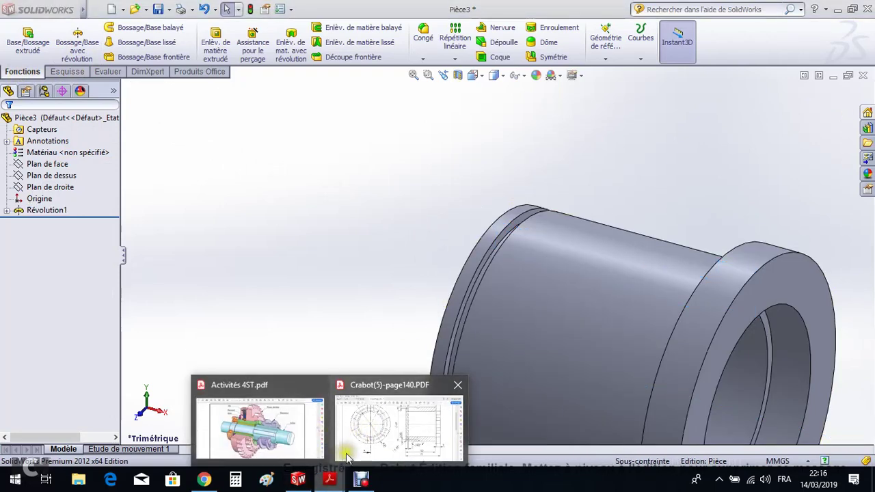
pyautogui.click(369, 446)
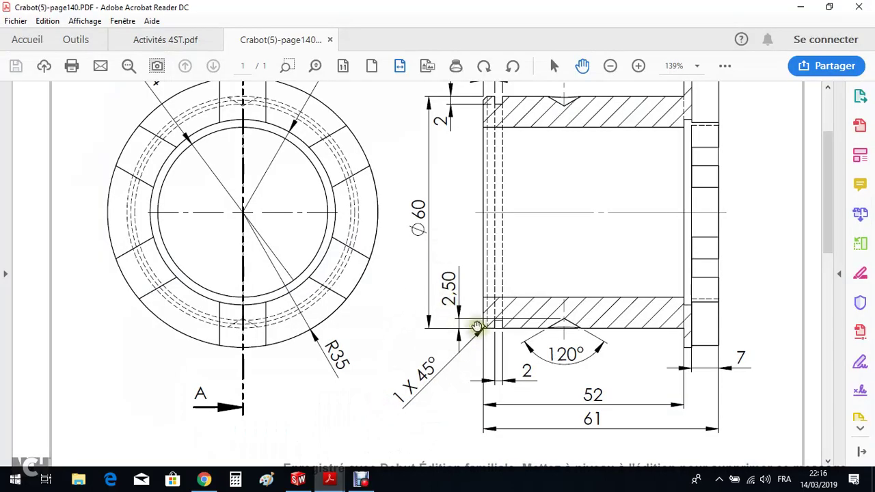
pyautogui.click(370, 480)
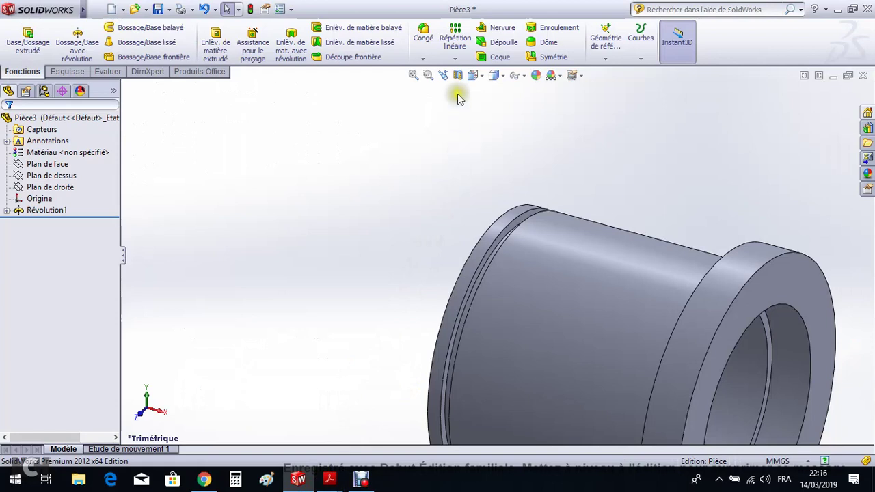
pyautogui.click(424, 60)
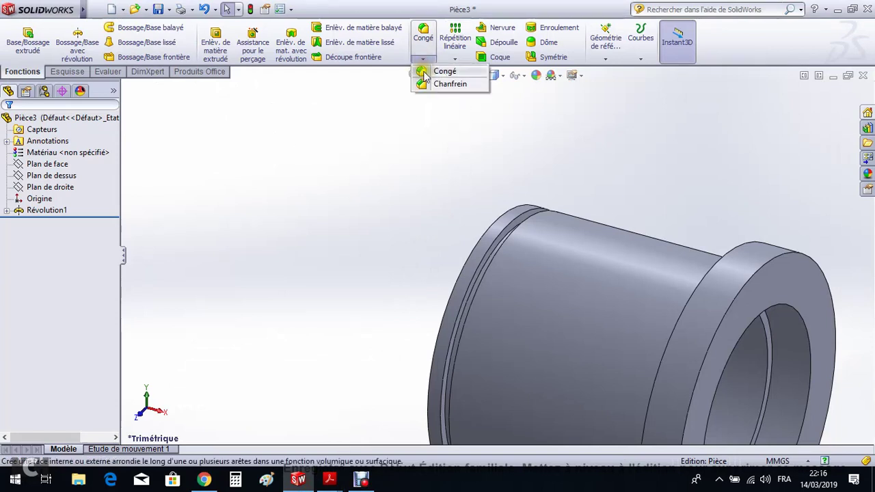
pyautogui.click(437, 86)
pyautogui.moveTo(433, 190); pyautogui.dragTo(471, 244, button='middle')
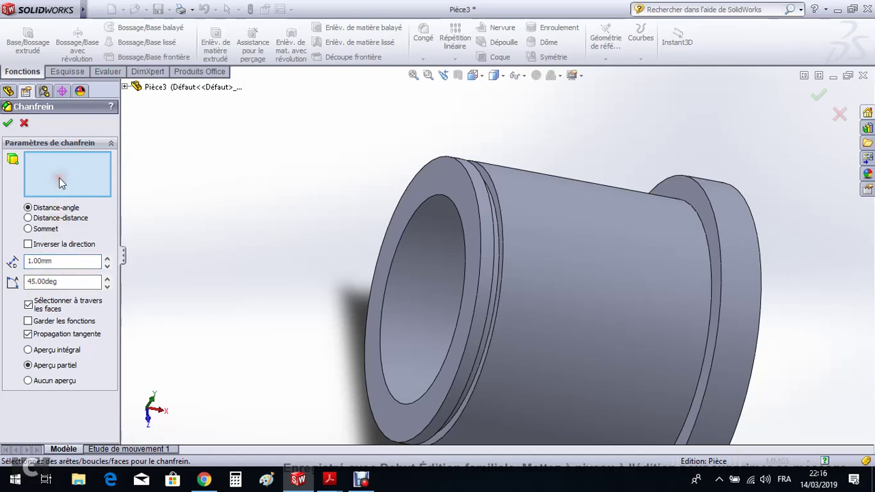
pyautogui.click(477, 203)
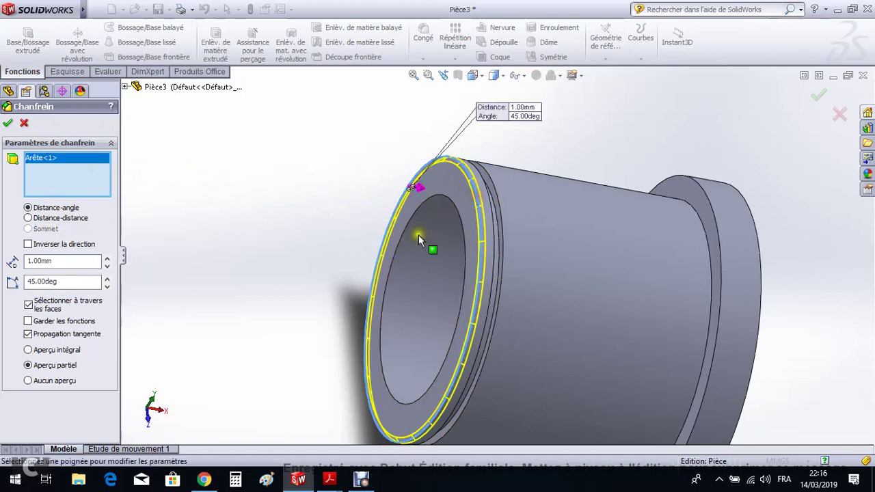
pyautogui.click(8, 123)
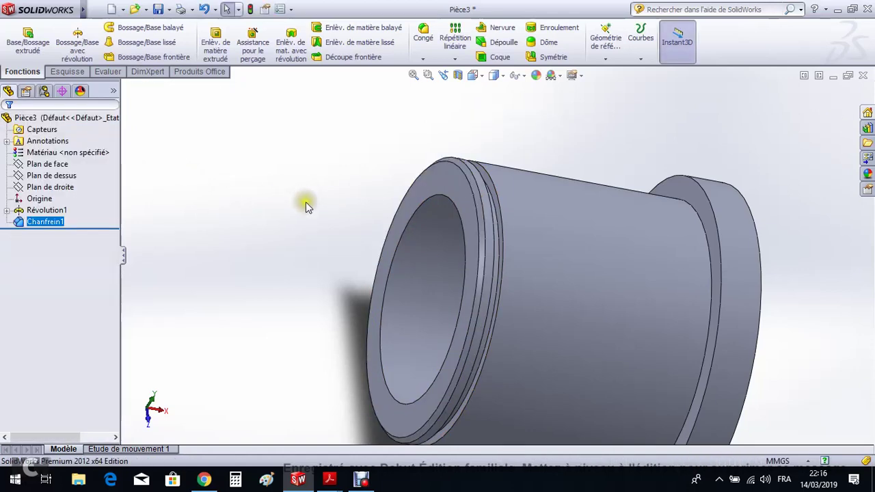
# Step: Examine the slots on the flange end in the PDF drawing's front, section and 3D views
pyautogui.moveTo(336, 216); pyautogui.dragTo(289, 198, button='middle')
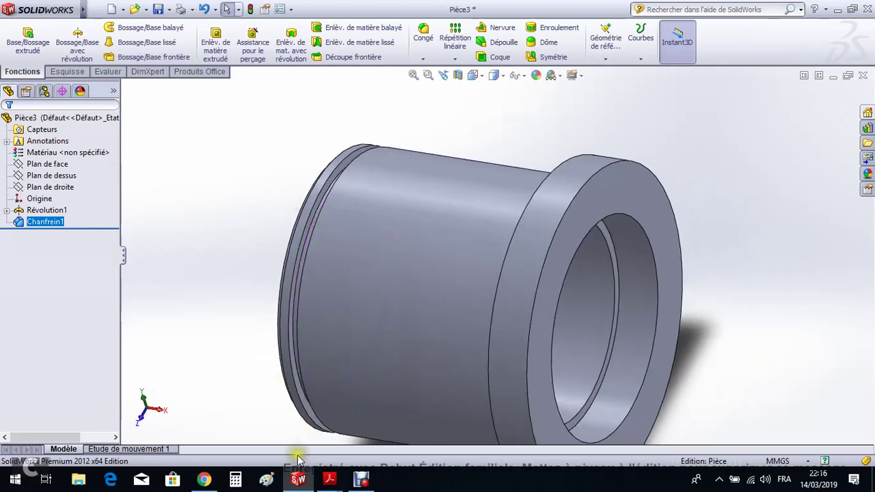
pyautogui.moveTo(331, 482)
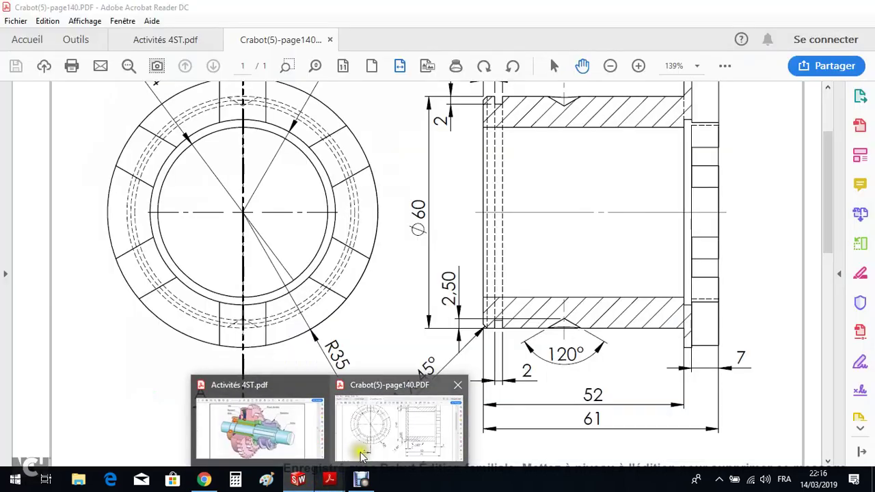
pyautogui.click(361, 420)
pyautogui.scroll(3, 354, 289)
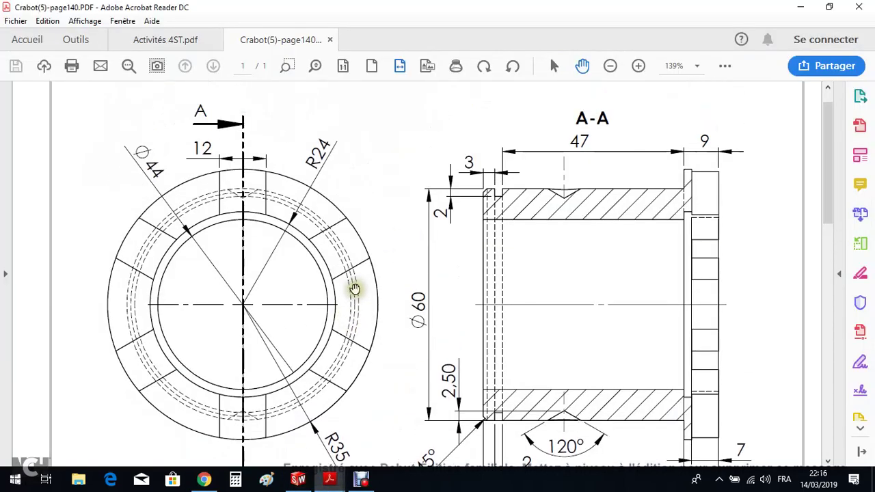
pyautogui.scroll(2, 355, 289)
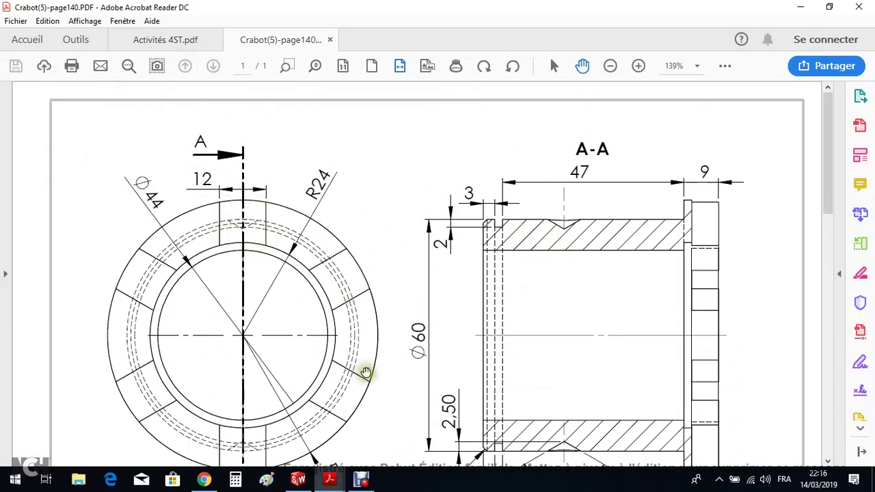
pyautogui.scroll(-10, 365, 371)
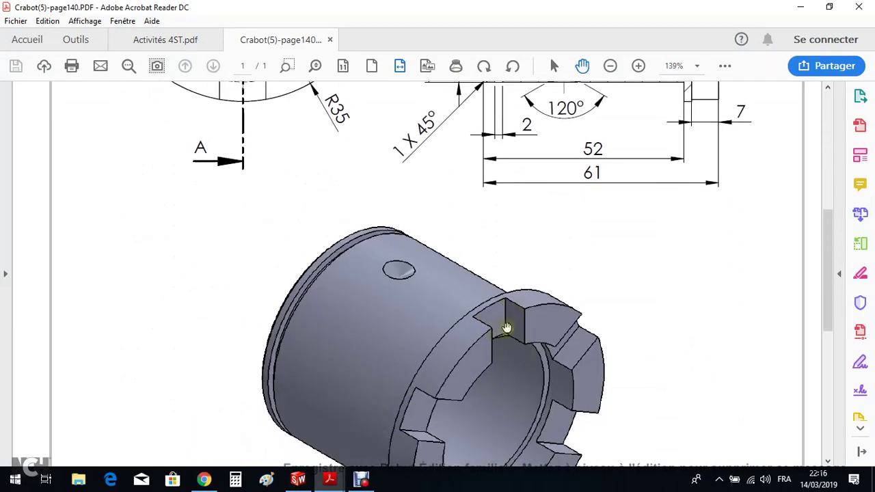
pyautogui.click(313, 481)
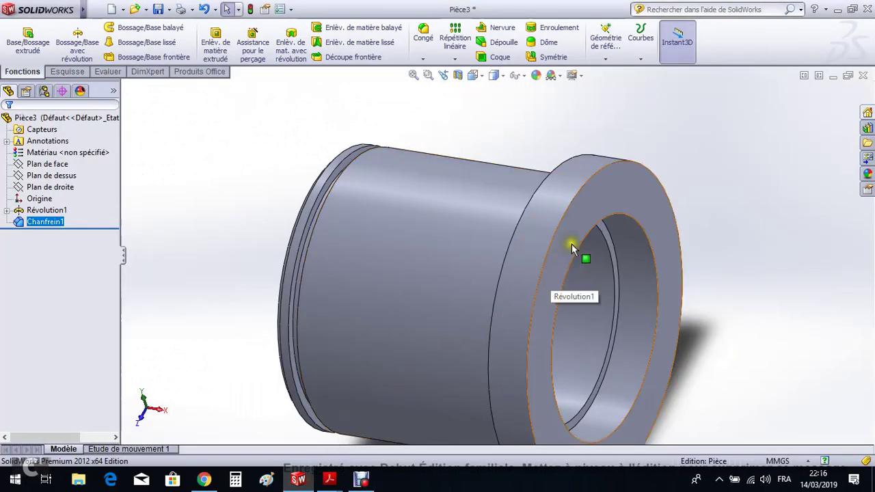
# Step: Sketch a corner rectangle about 16 mm wide and 26 mm high on the flange's end face, crossing the ring above the centre
pyautogui.click(573, 248)
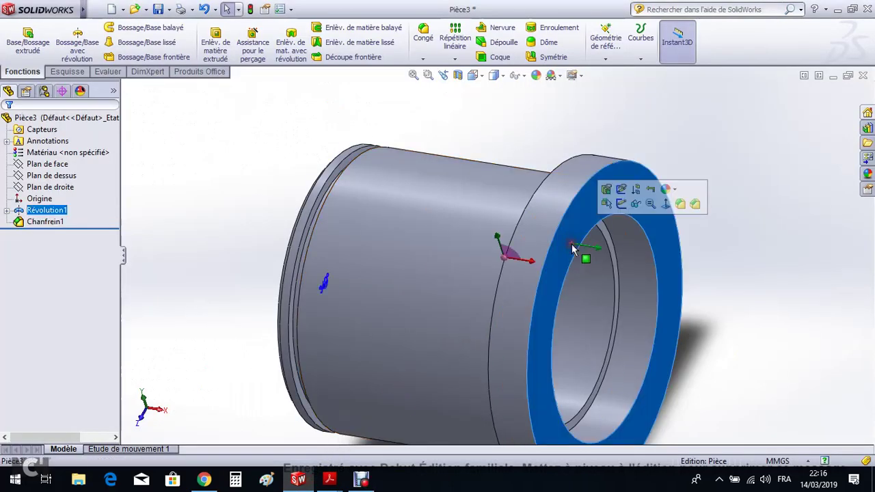
pyautogui.click(495, 75)
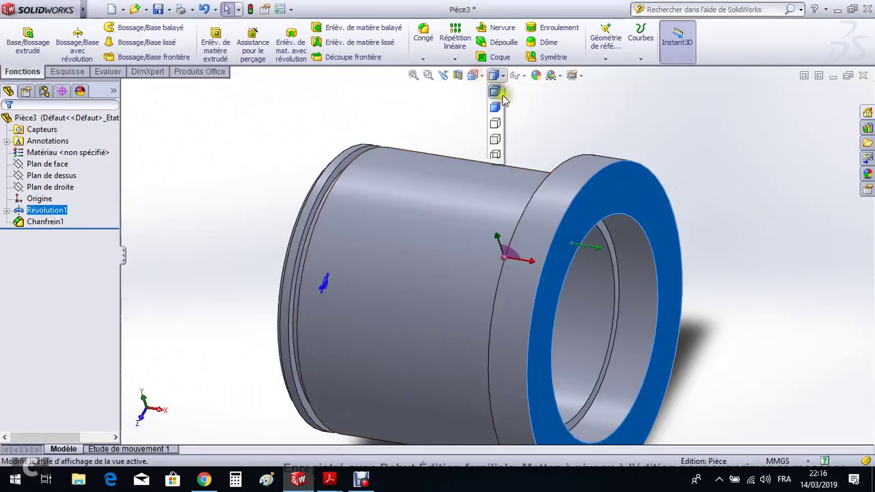
pyautogui.click(474, 75)
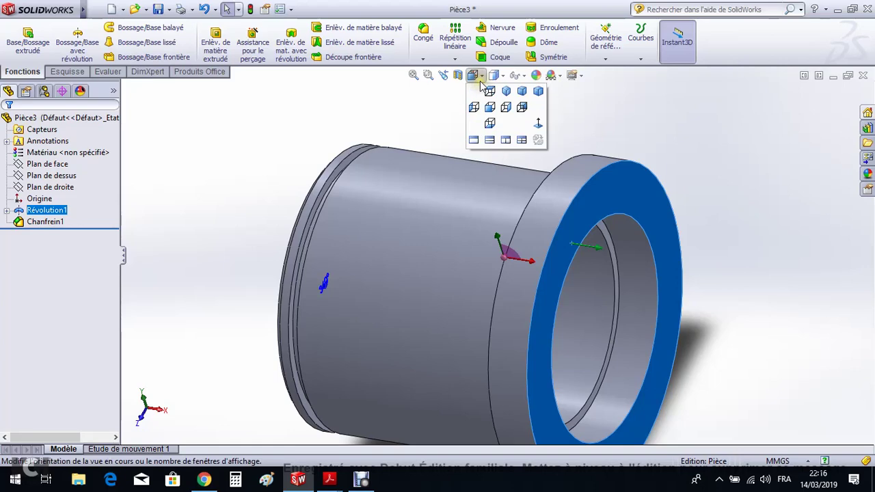
pyautogui.click(538, 124)
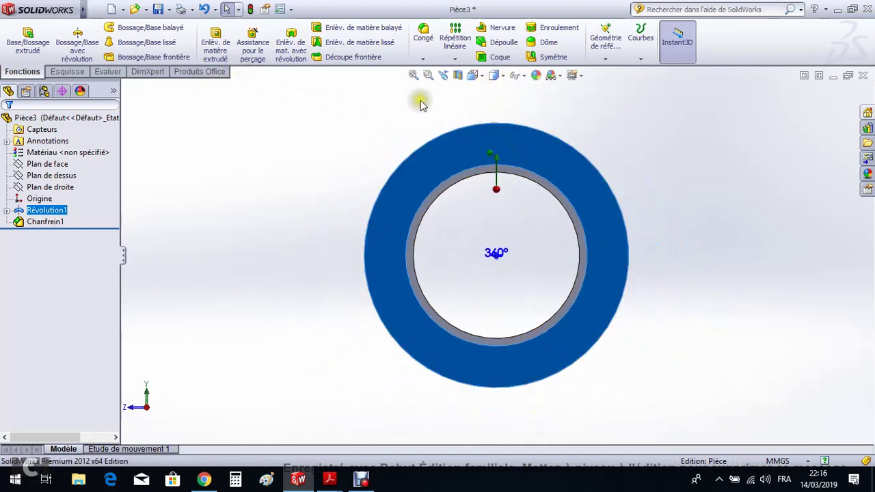
pyautogui.click(82, 73)
pyautogui.click(85, 42)
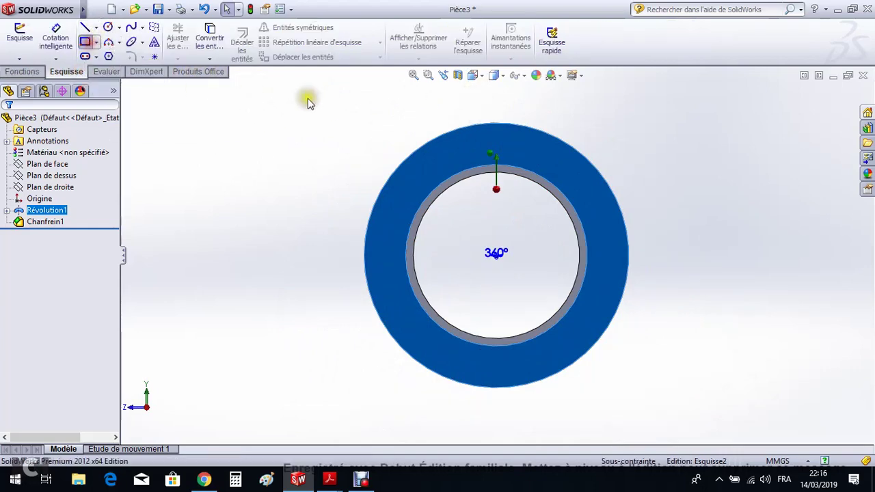
pyautogui.click(473, 104)
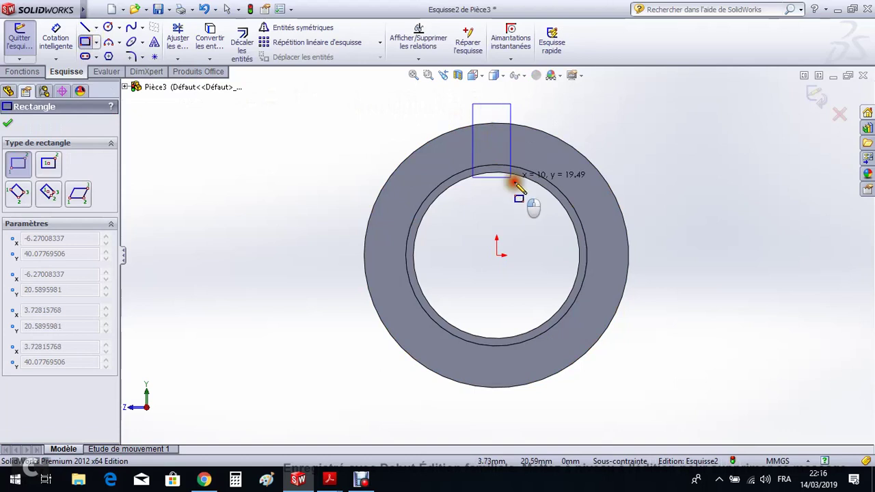
pyautogui.click(534, 202)
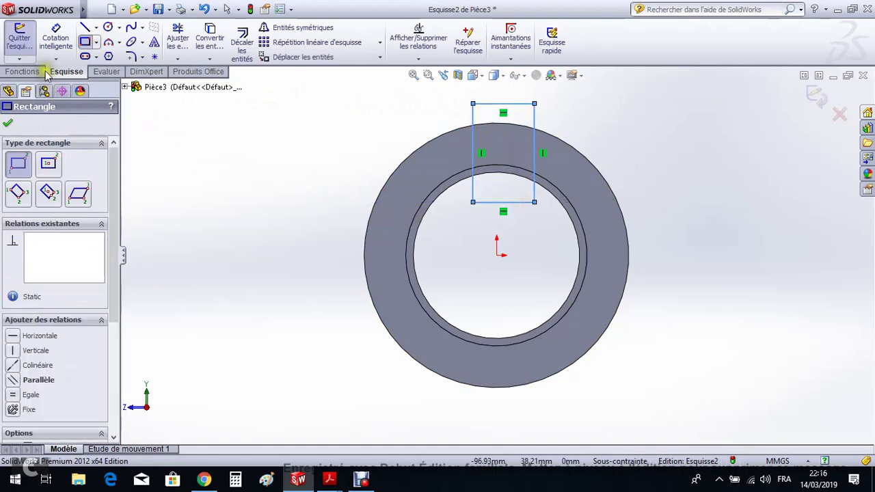
# Step: Dimension the rectangle's width as 12 mm after checking the slot width in the PDF drawing
pyautogui.click(56, 37)
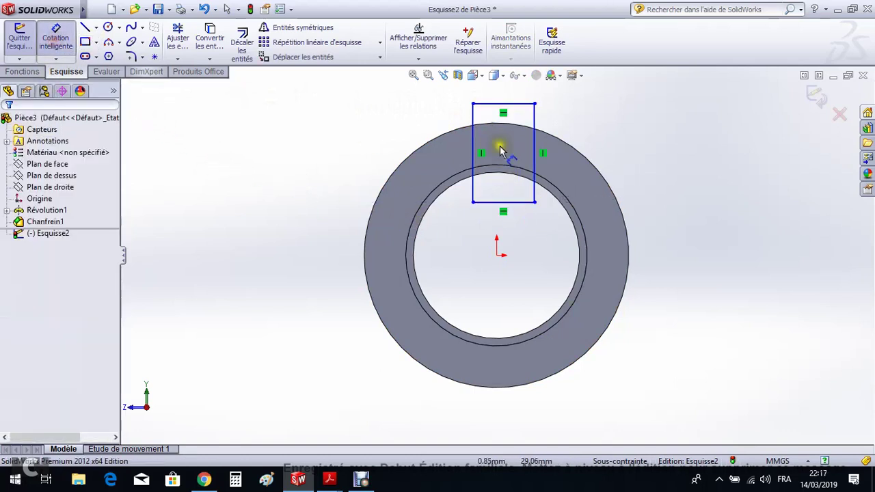
pyautogui.click(500, 106)
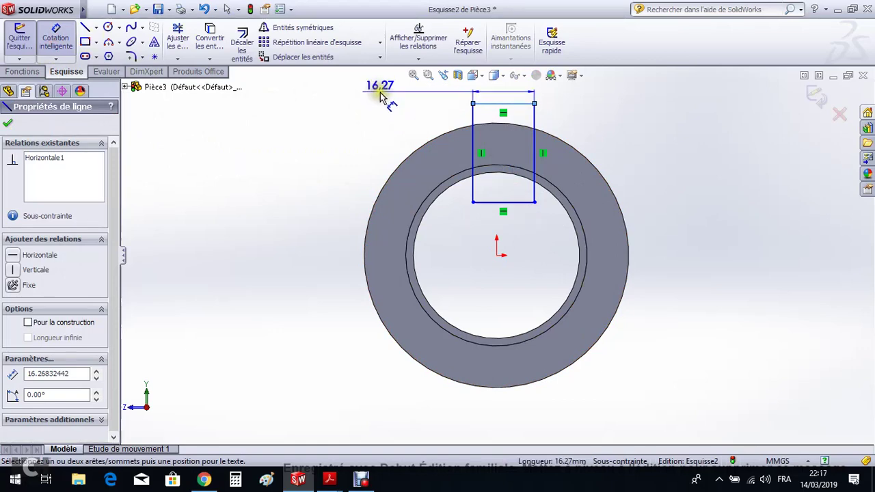
pyautogui.click(381, 96)
pyautogui.moveTo(329, 478)
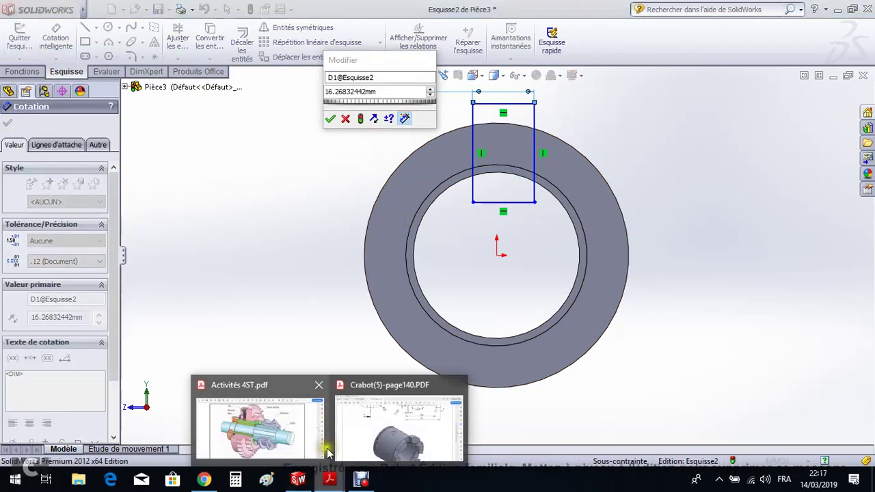
pyautogui.click(399, 425)
pyautogui.scroll(10, 431, 306)
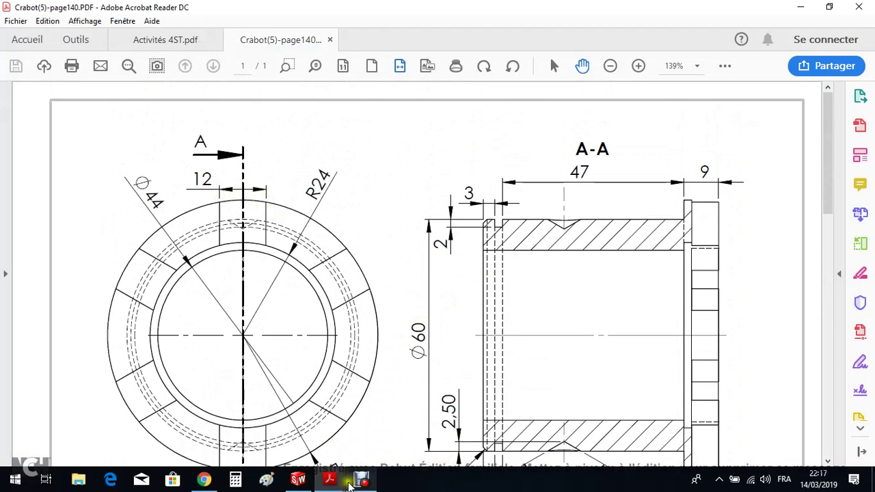
pyautogui.click(297, 479)
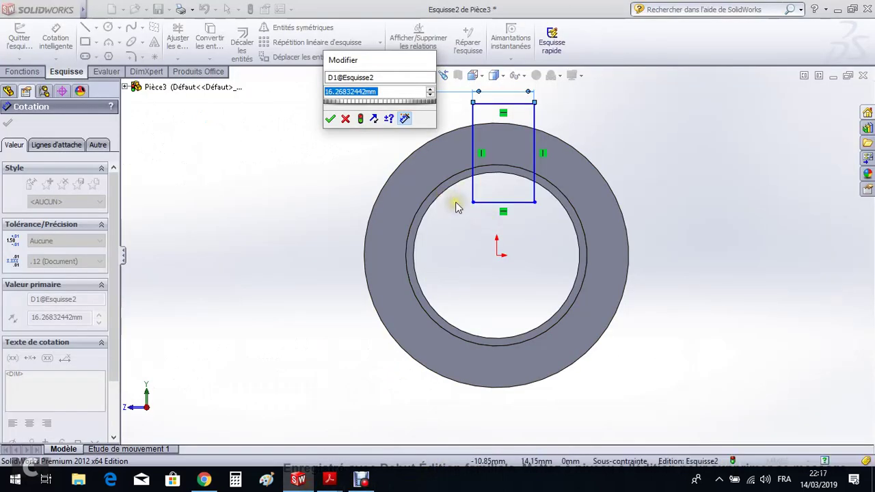
pyautogui.press('Return')
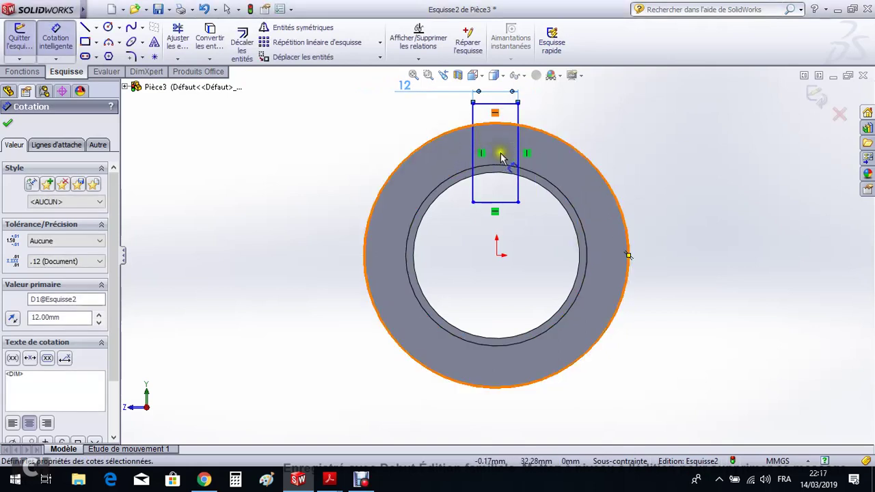
# Step: Dimension the horizontal distance from the slot rectangle's left side to the origin as 6 mm
pyautogui.click(474, 116)
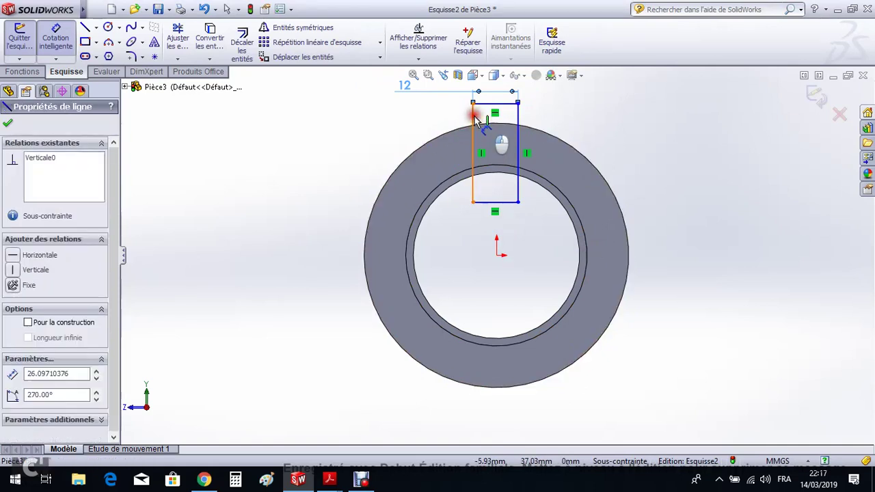
pyautogui.click(453, 131)
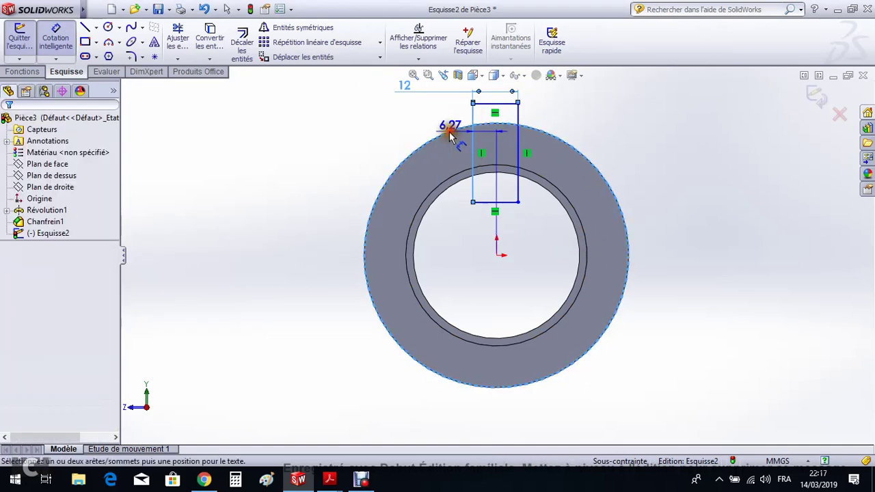
pyautogui.click(454, 267)
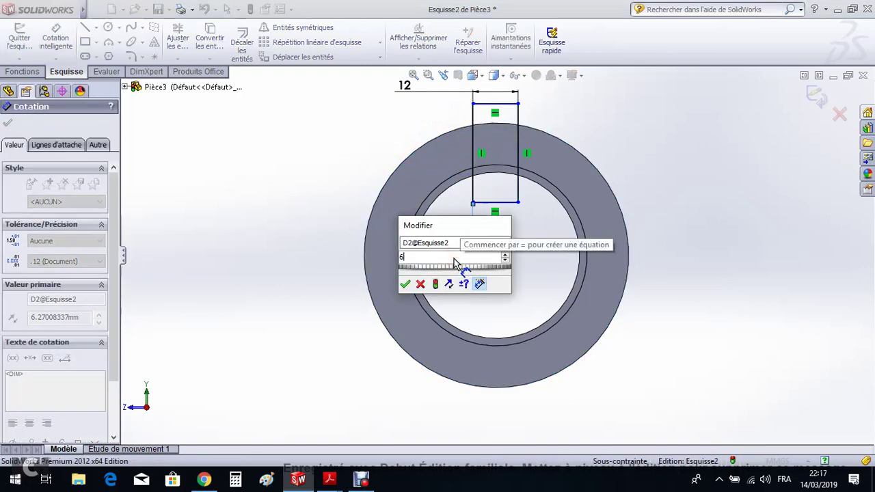
pyautogui.write('6')
pyautogui.press('Return')
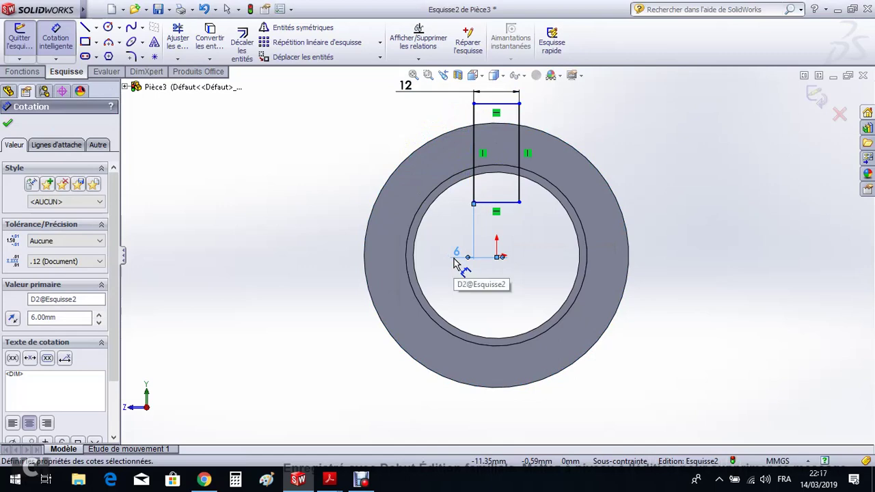
pyautogui.click(9, 125)
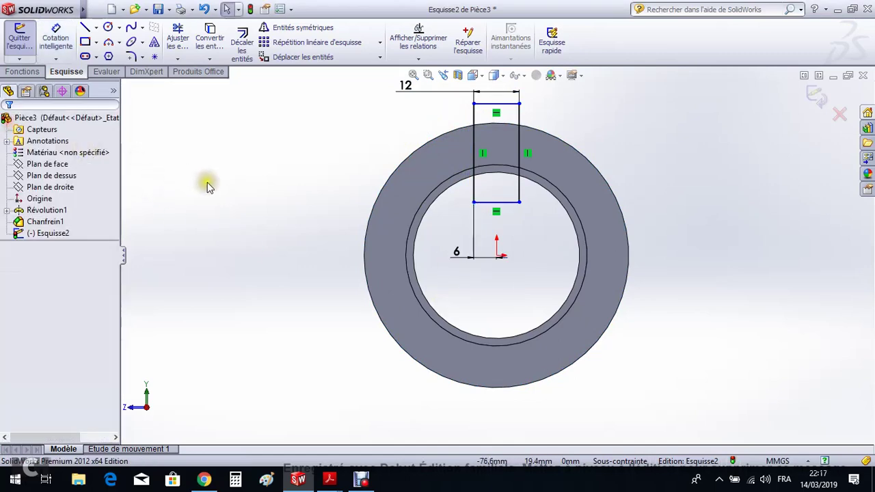
# Step: Try to cut the slot rectangle 10 mm deep into the flange, checking the slot depth in the PDF drawing
pyautogui.moveTo(205, 186); pyautogui.dragTo(254, 237, button='middle')
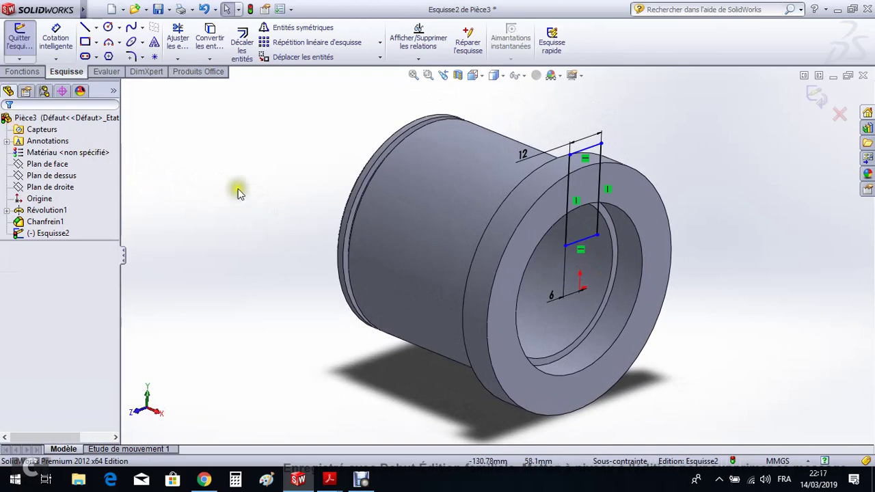
pyautogui.click(32, 73)
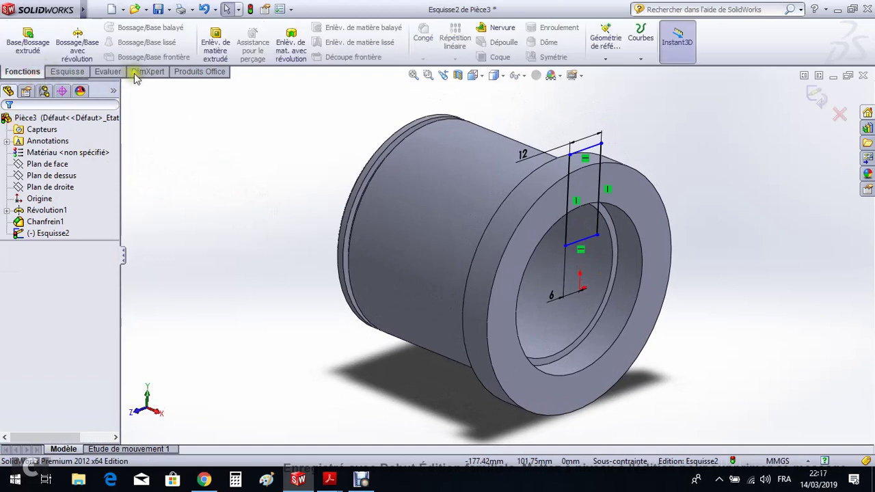
pyautogui.click(216, 56)
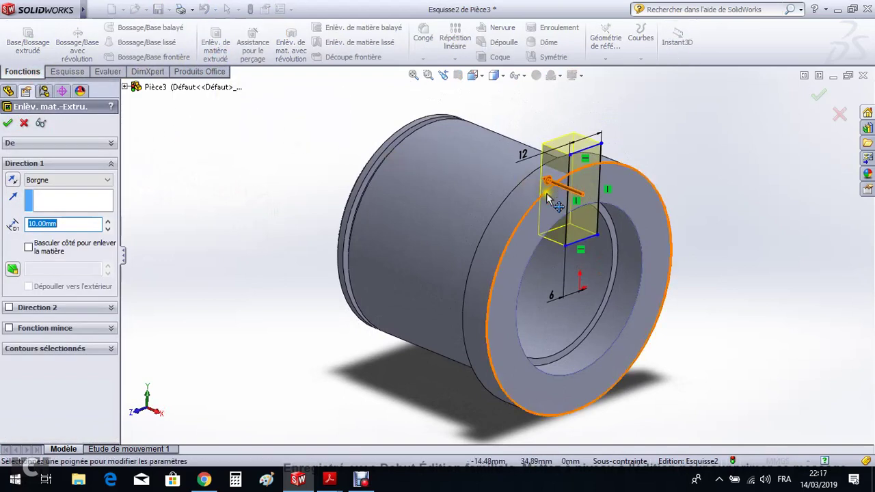
pyautogui.click(330, 480)
pyautogui.click(385, 453)
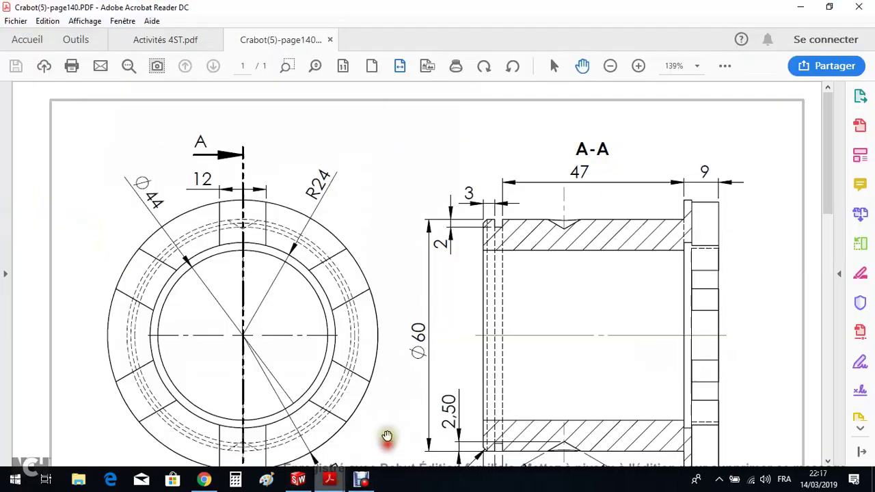
pyautogui.scroll(-3, 582, 299)
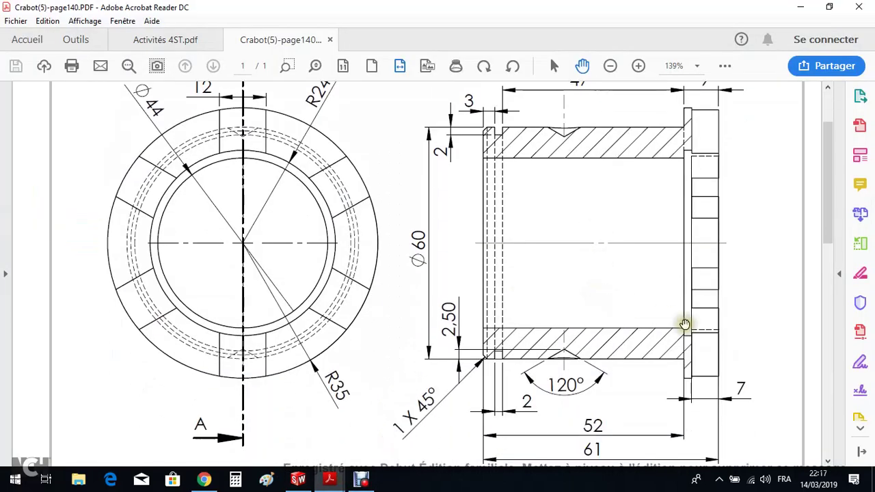
pyautogui.scroll(-1, 684, 328)
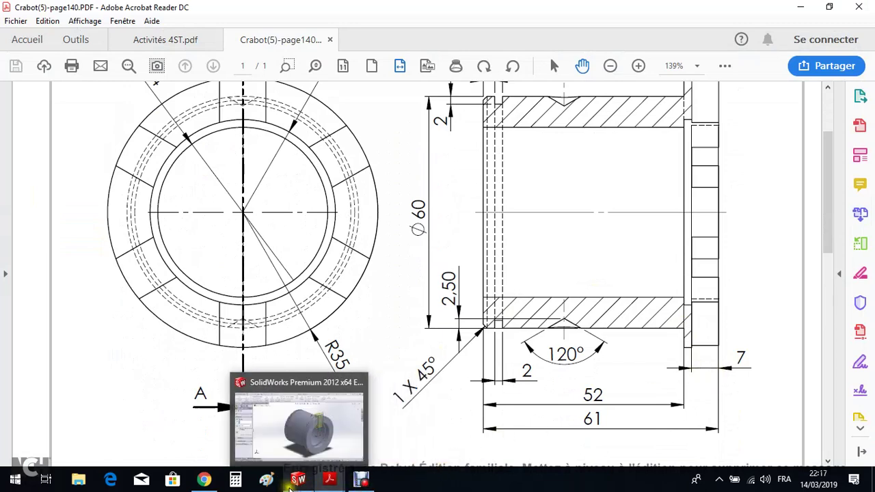
pyautogui.click(298, 479)
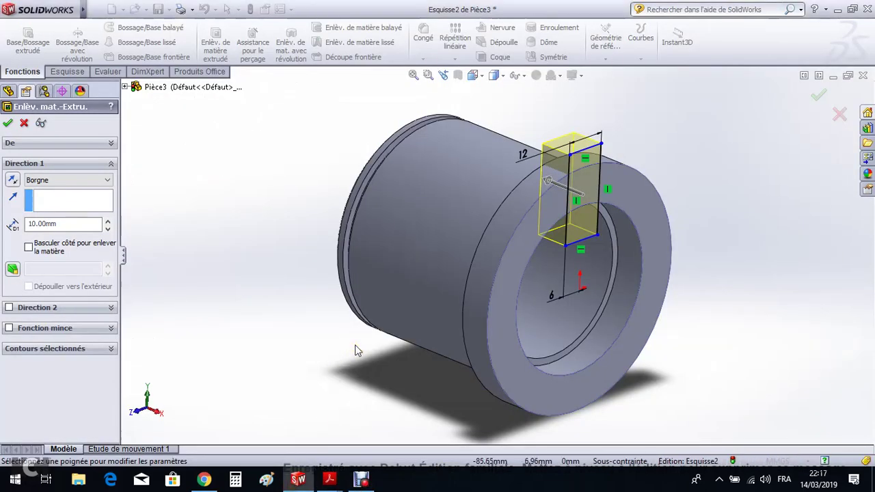
pyautogui.press('Return')
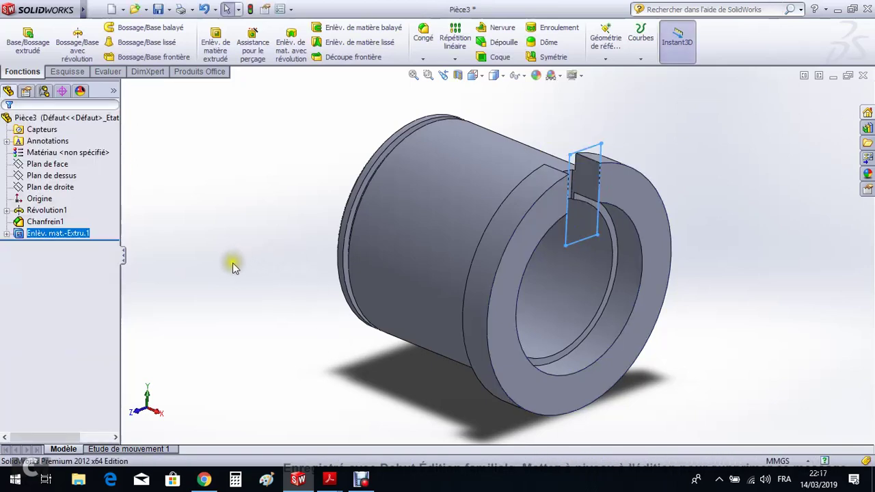
pyautogui.click(203, 10)
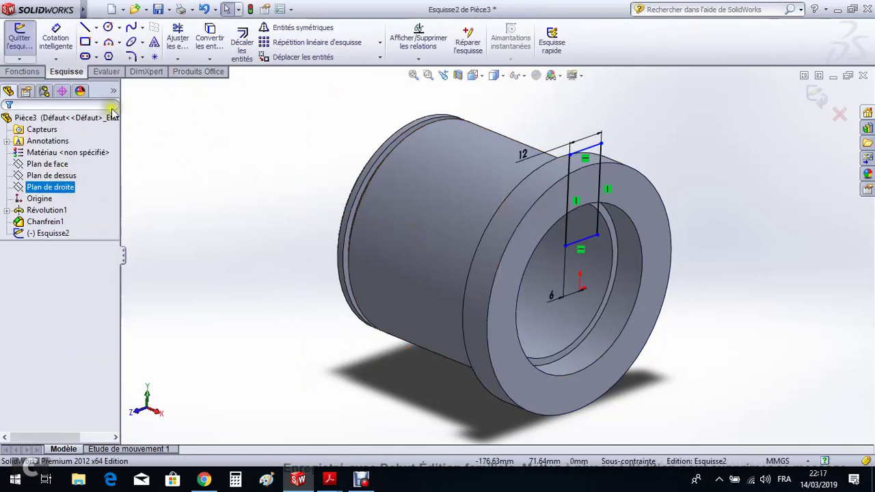
# Step: Cut the slot rectangle into the flange with a blind extruded cut 7 mm deep
pyautogui.click(40, 71)
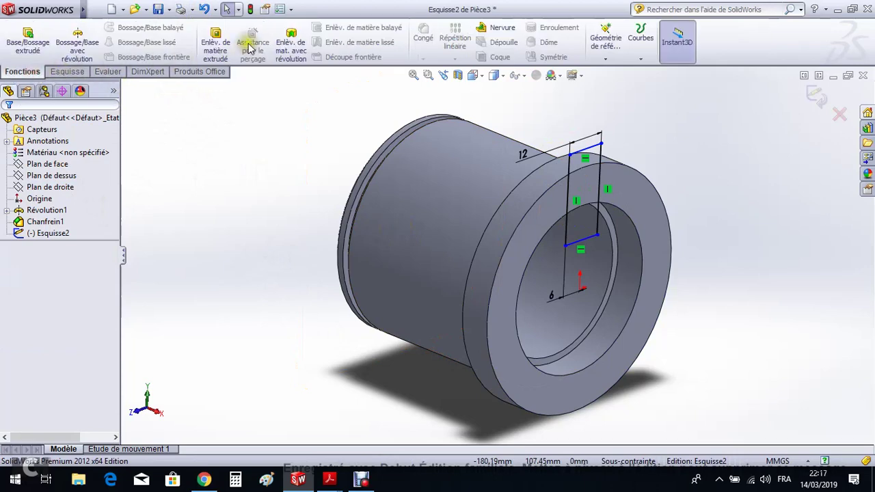
pyautogui.click(216, 51)
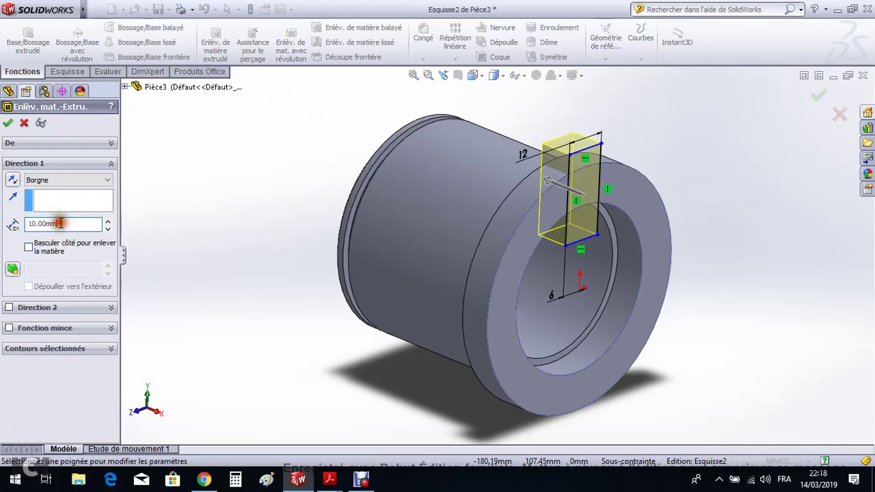
pyautogui.press('Return')
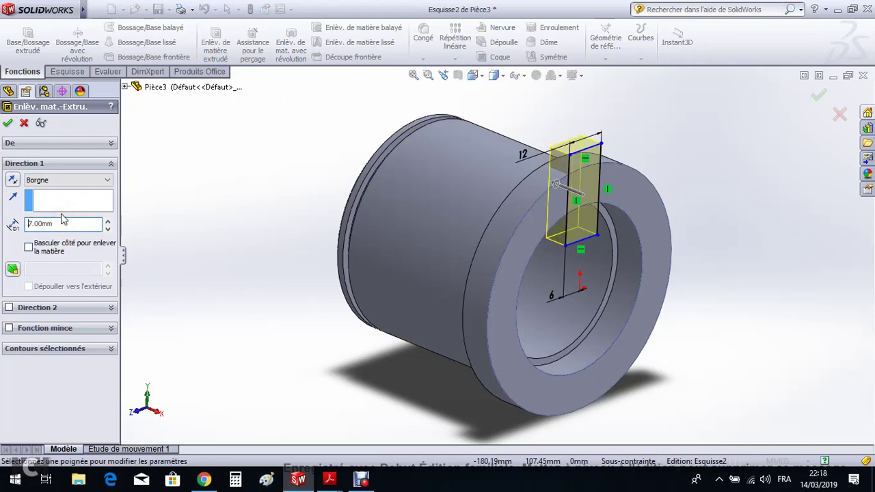
pyautogui.click(8, 123)
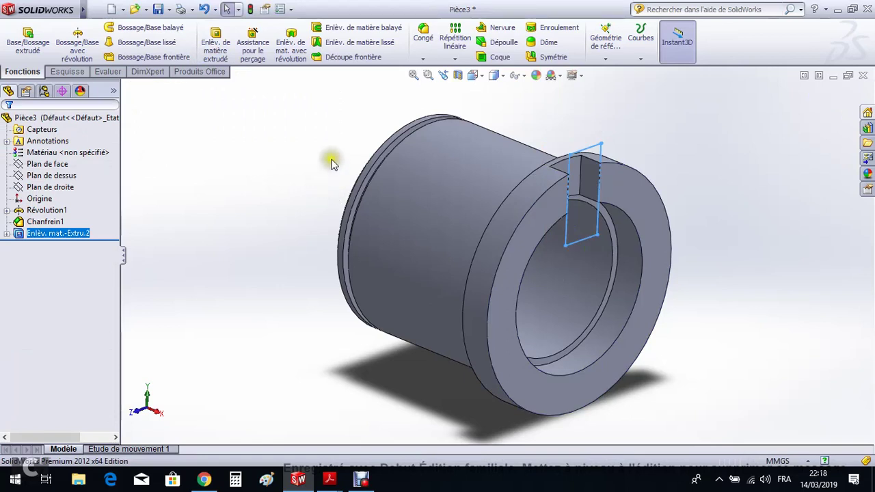
pyautogui.click(307, 137)
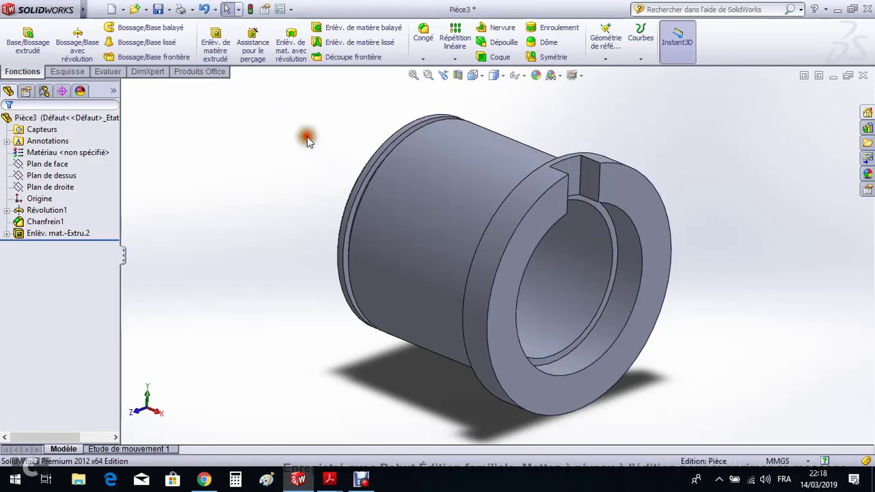
# Step: Circular-pattern the slot cut around the sleeve's outer cylindrical face with 6 equally spaced instances over 360°, checking the slots in the PDF drawing
pyautogui.click(456, 60)
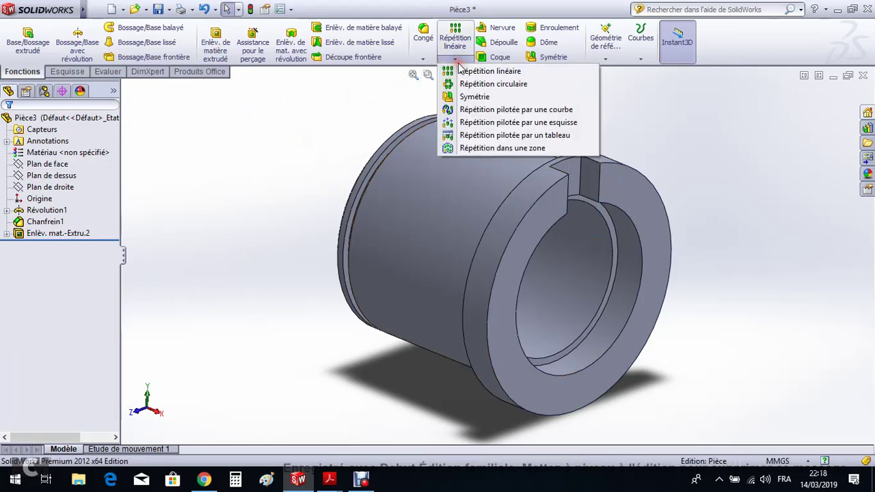
pyautogui.click(477, 85)
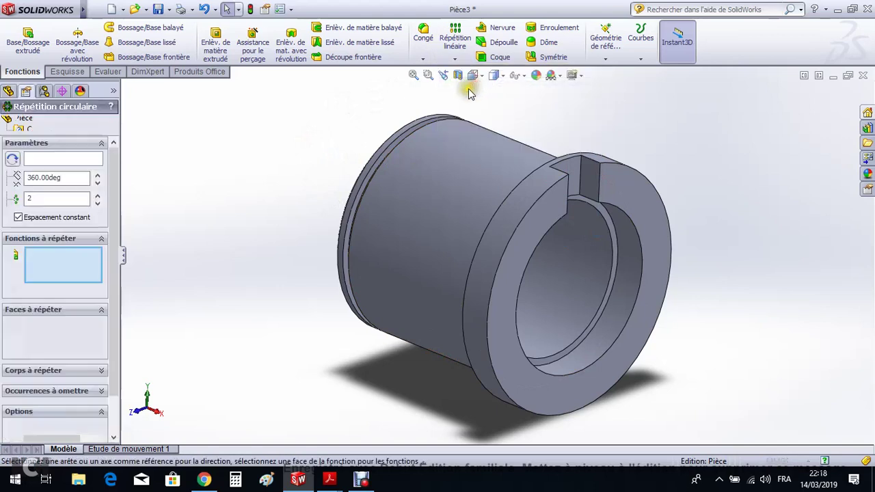
pyautogui.click(67, 158)
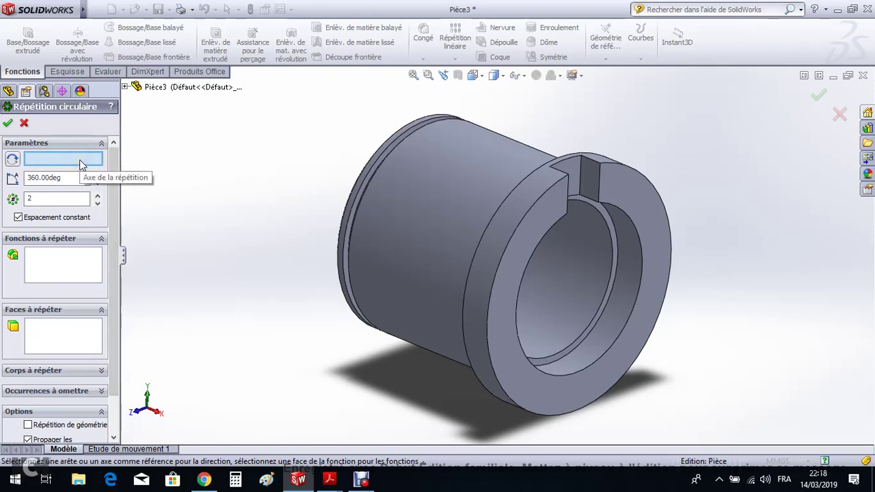
pyautogui.click(416, 184)
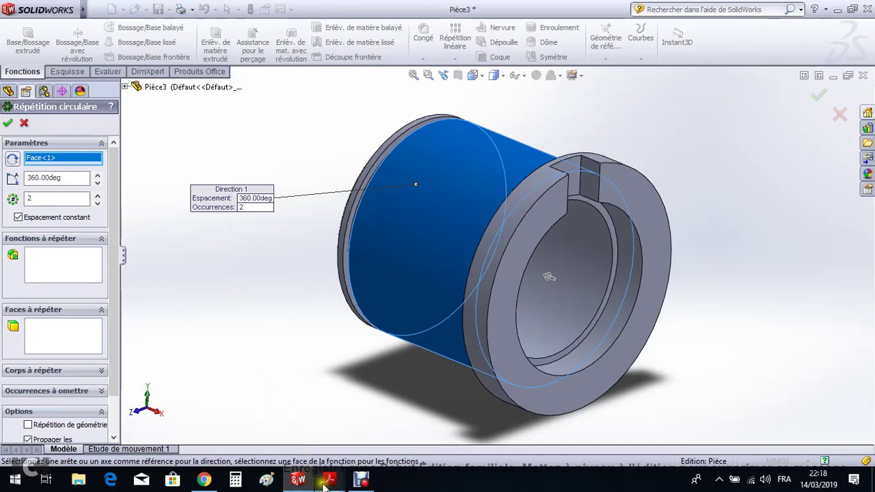
pyautogui.moveTo(329, 480)
pyautogui.click(370, 435)
pyautogui.scroll(-10, 441, 362)
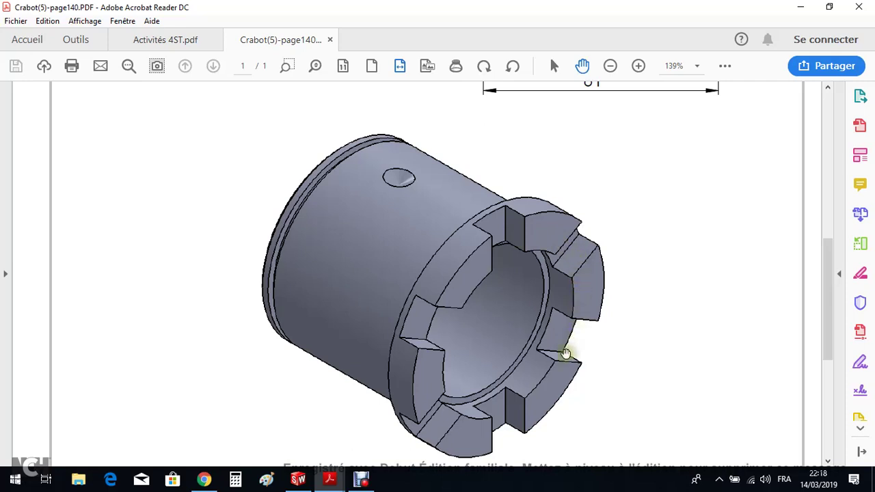
pyautogui.scroll(10, 418, 359)
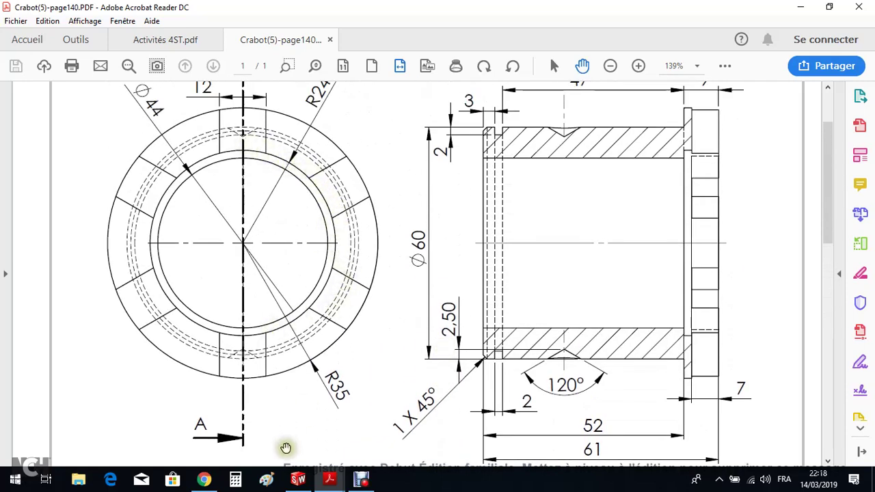
pyautogui.click(297, 479)
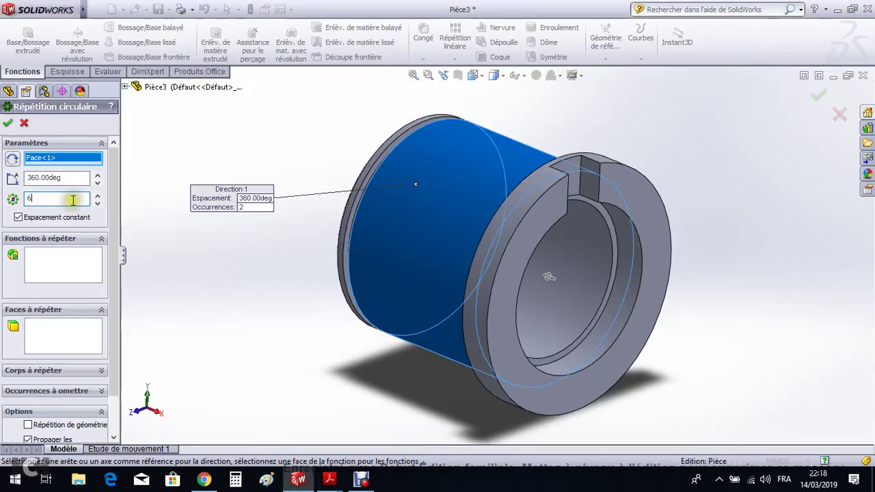
pyautogui.click(54, 268)
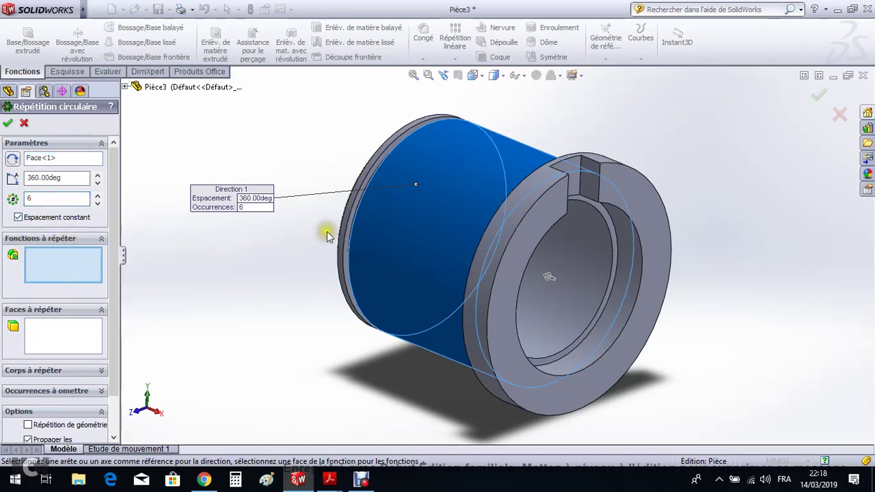
pyautogui.click(593, 179)
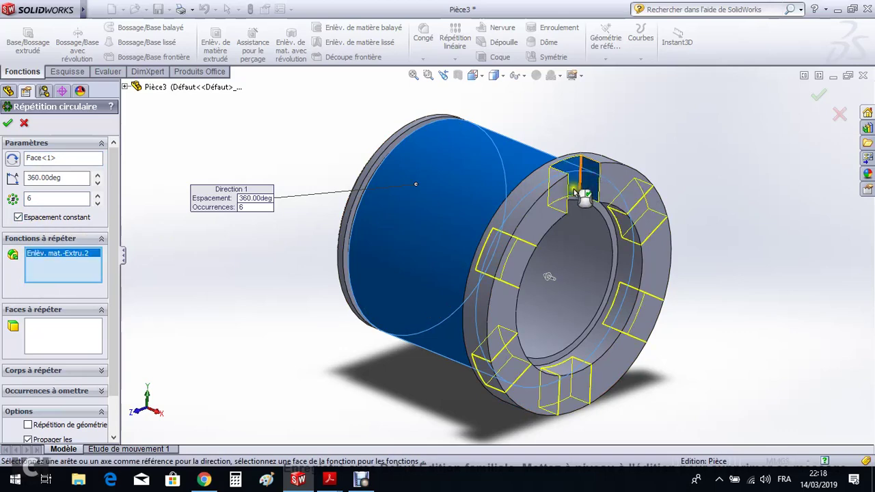
pyautogui.click(8, 125)
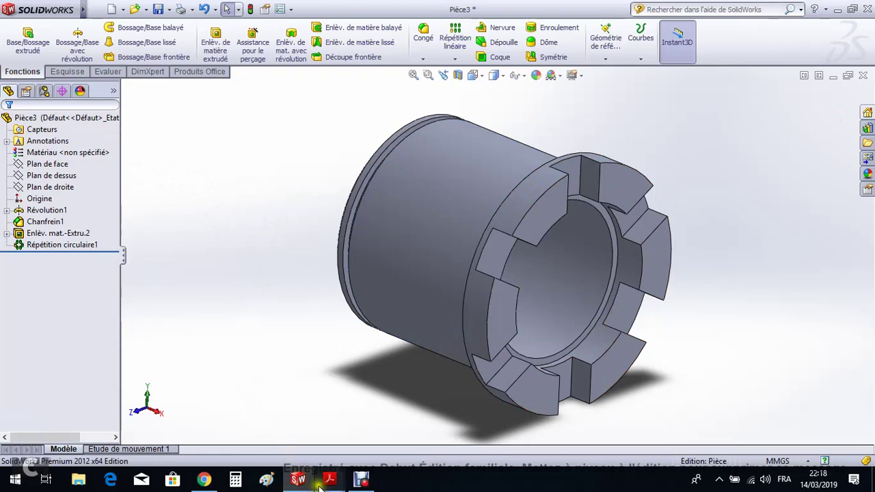
# Step: Examine the conical recesses in the sleeve's outer wall in the PDF drawing's section and 3D views
pyautogui.moveTo(329, 479)
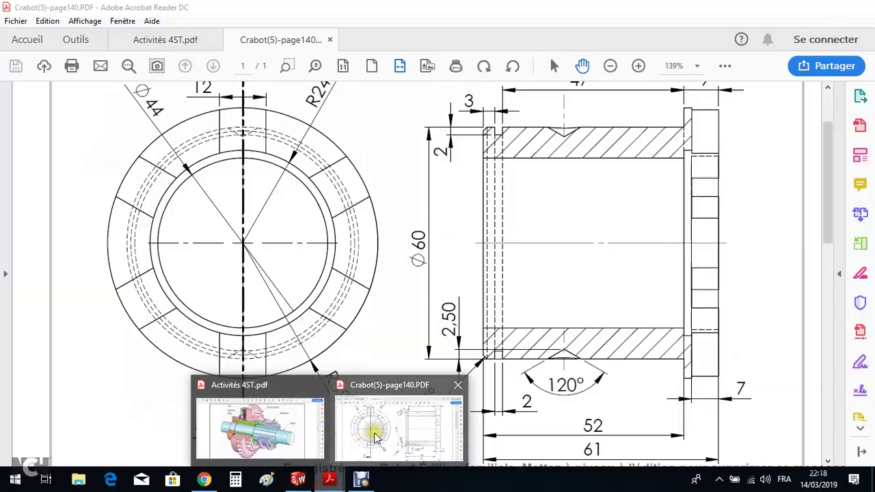
pyautogui.click(372, 420)
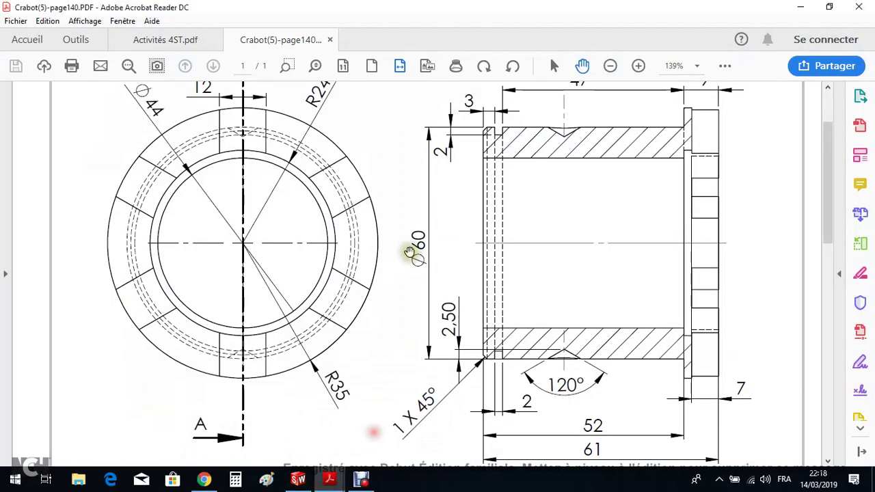
pyautogui.scroll(2, 498, 265)
pyautogui.scroll(1, 498, 265)
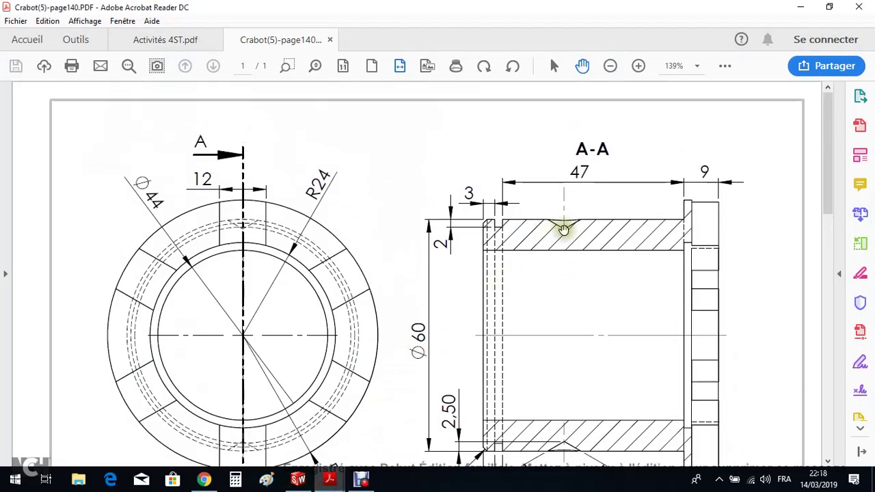
pyautogui.scroll(-10, 563, 227)
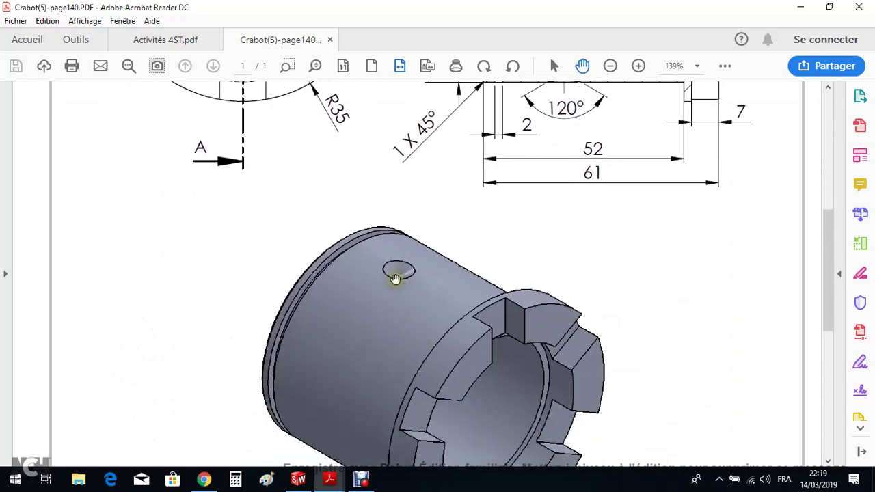
pyautogui.scroll(11, 590, 338)
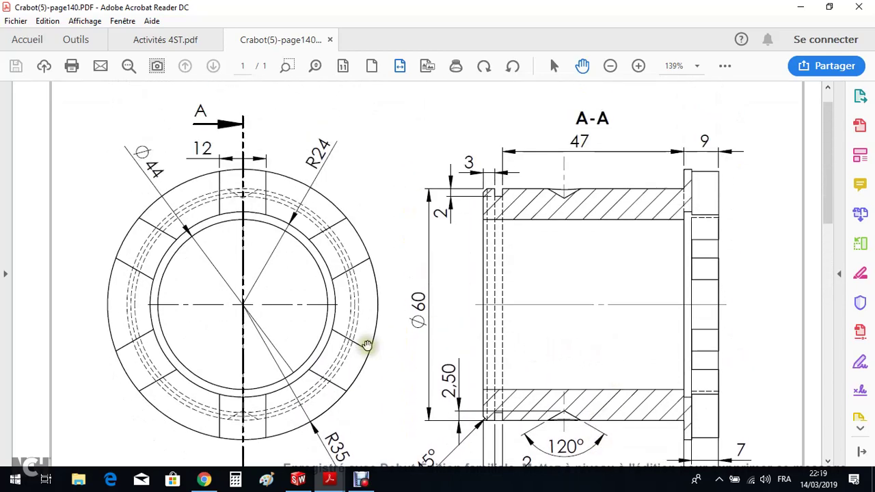
pyautogui.click(299, 479)
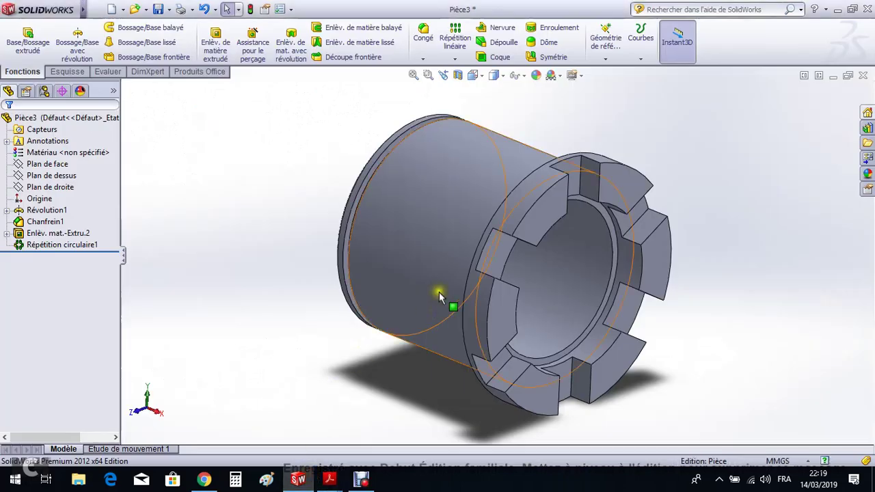
# Step: Start a sketch on the front plane (Plan de face) and draw a vertical construction line about 10 mm long across the sleeve's upper outer edge
pyautogui.click(31, 187)
pyautogui.click(41, 165)
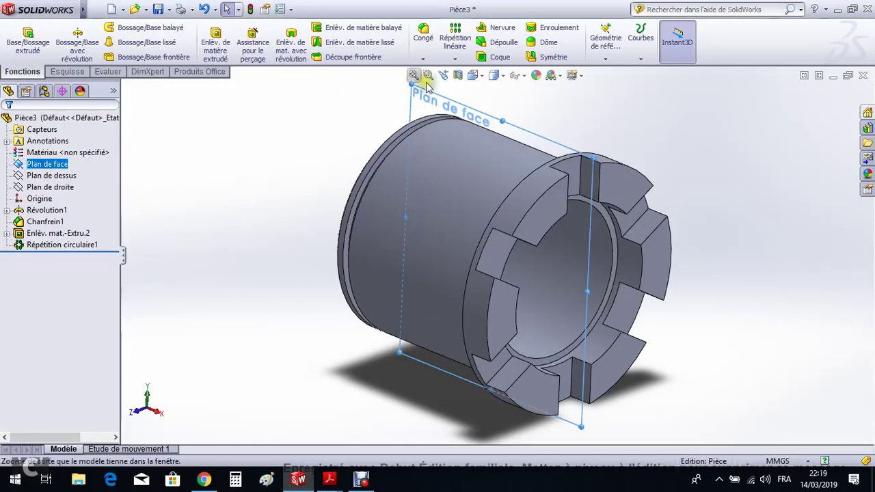
pyautogui.click(474, 75)
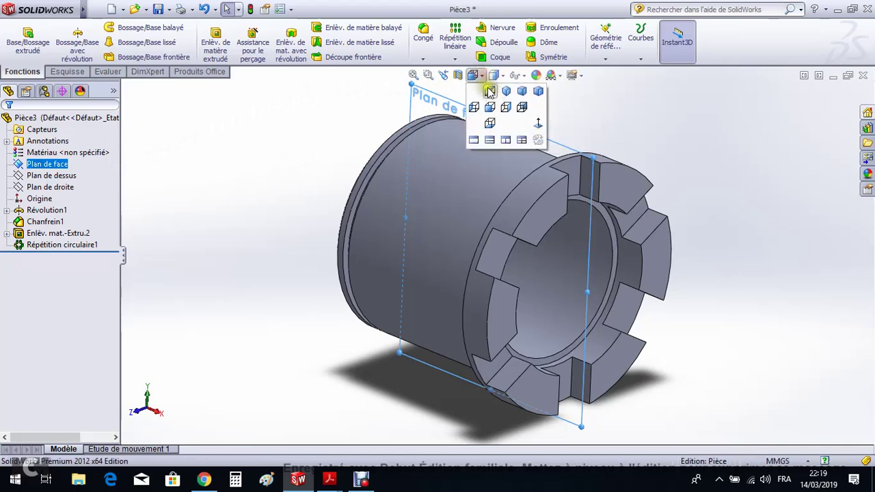
pyautogui.click(534, 124)
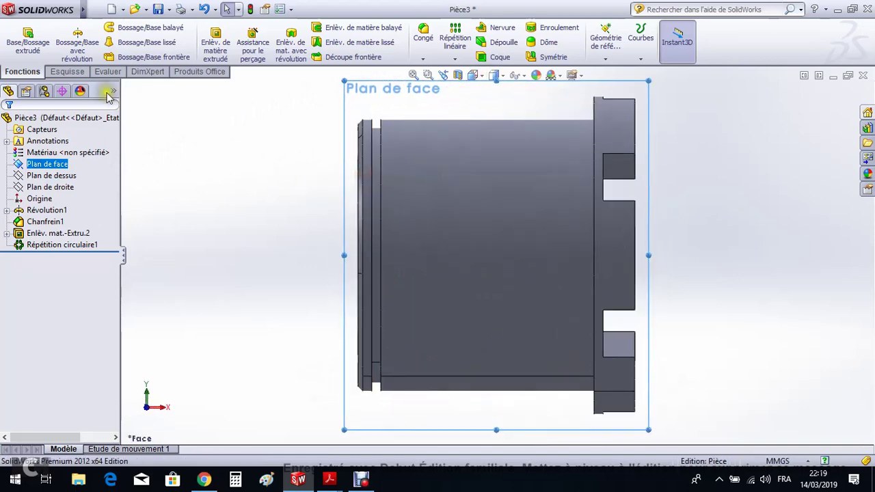
pyautogui.click(72, 71)
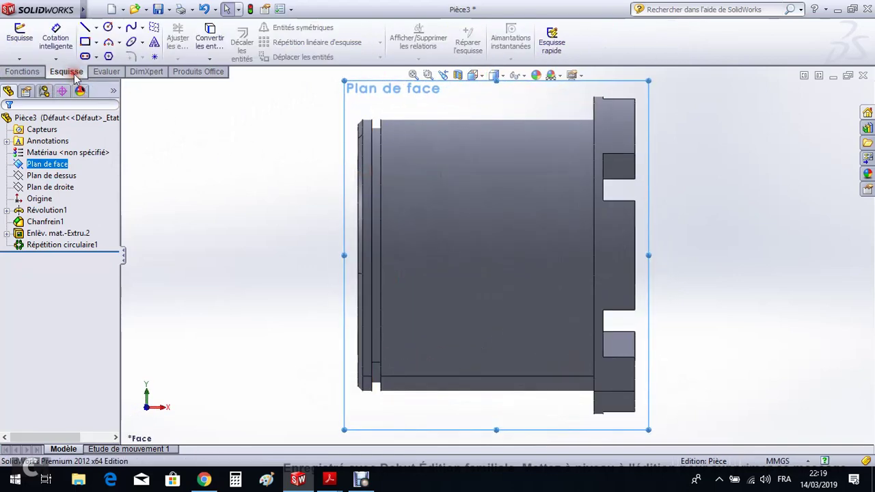
pyautogui.click(97, 29)
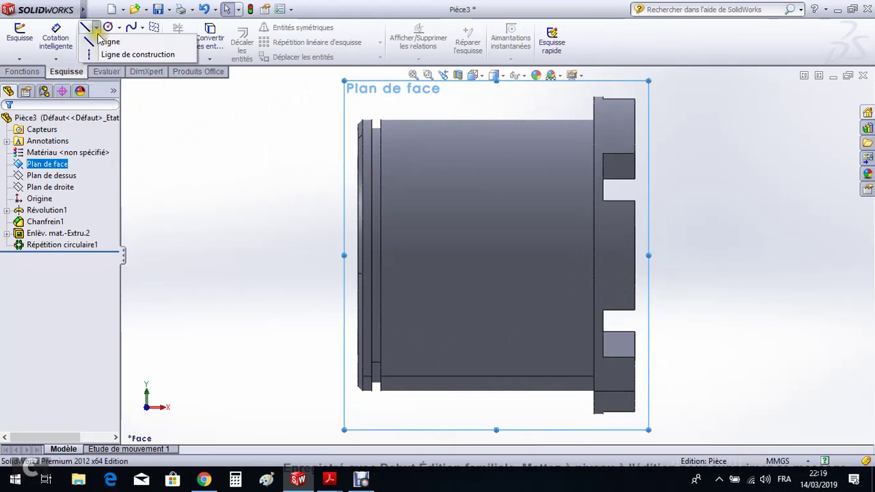
pyautogui.click(130, 54)
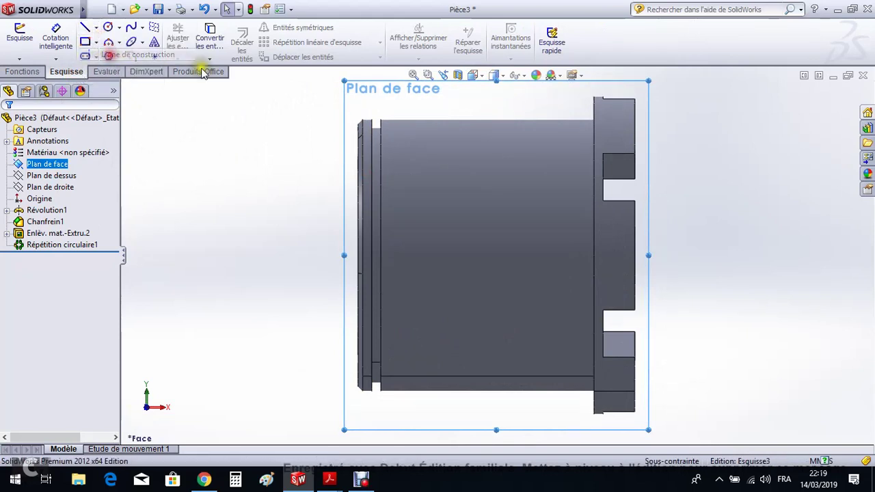
pyautogui.click(451, 102)
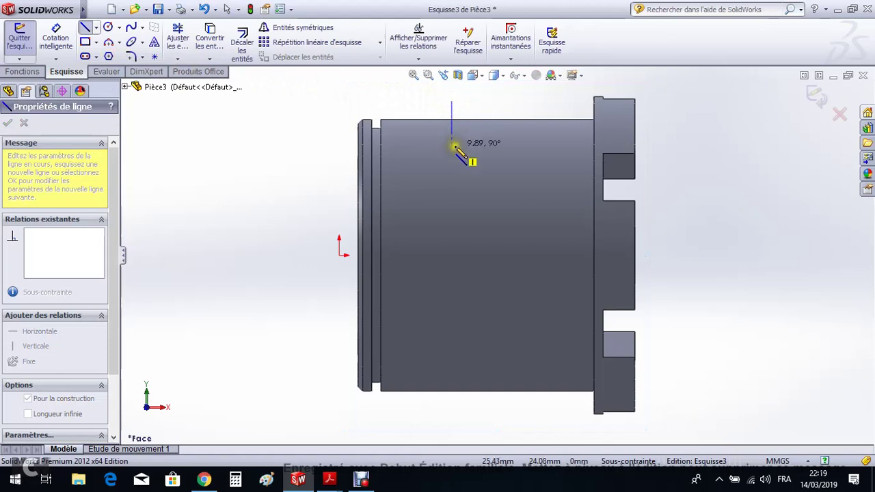
pyautogui.click(451, 150)
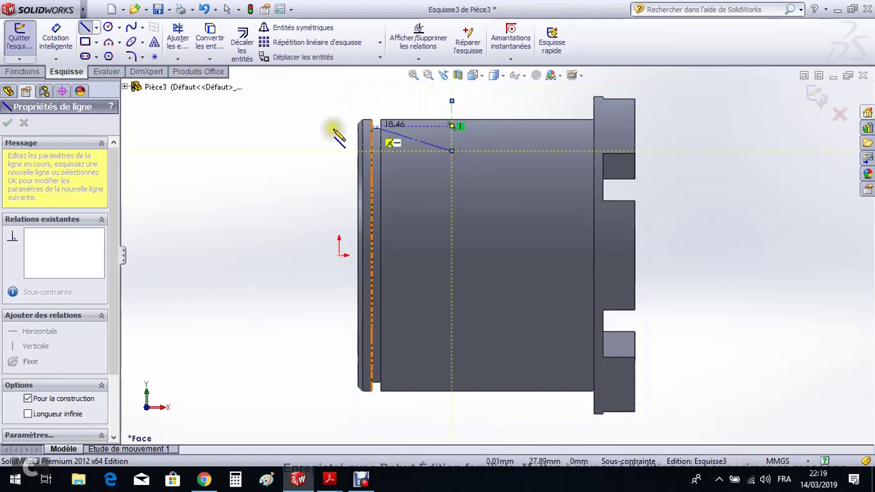
pyautogui.rightClick(302, 126)
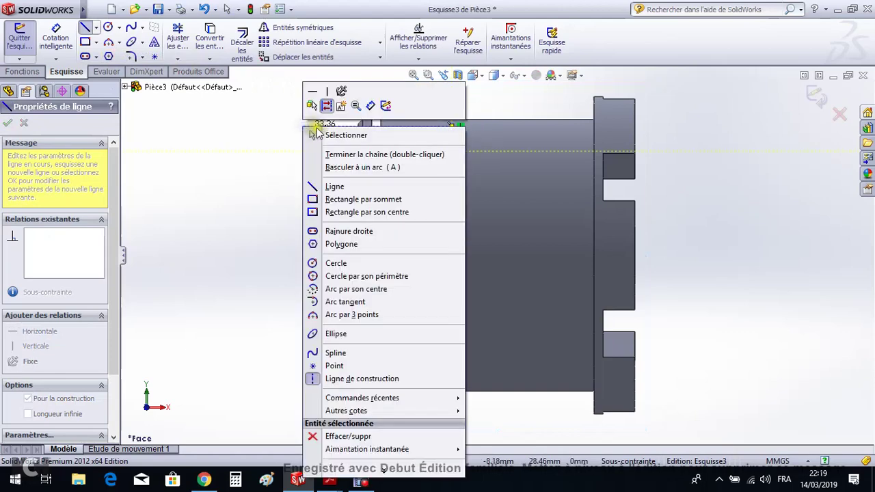
pyautogui.click(322, 131)
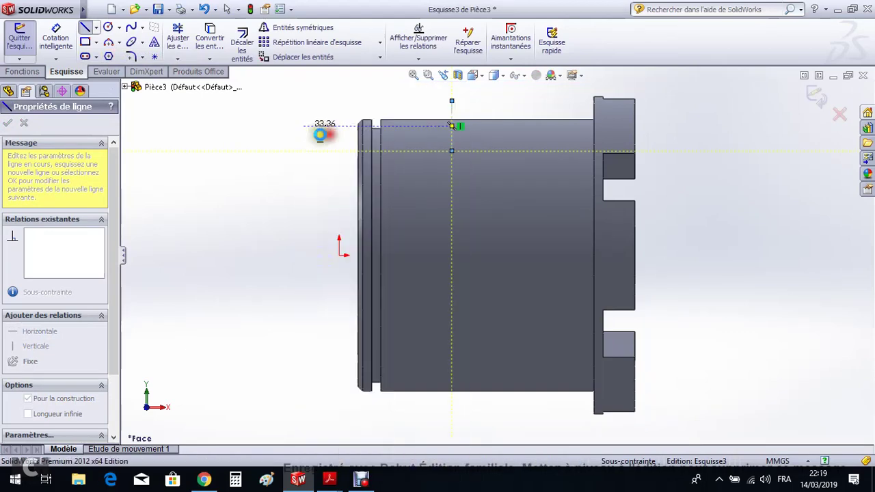
# Step: Sketch a right triangle against the construction line, tip down inside the wall, with a slanted side about 12 mm long and its horizontal side above the sleeve
pyautogui.click(85, 28)
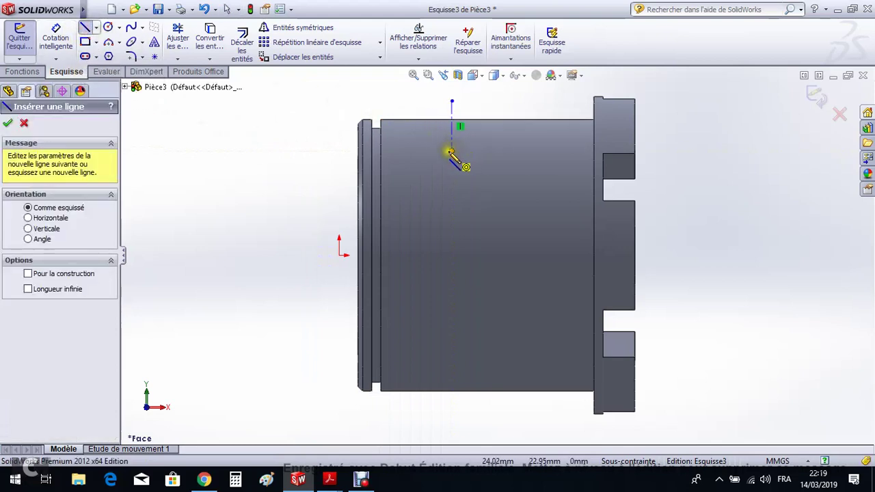
pyautogui.click(451, 150)
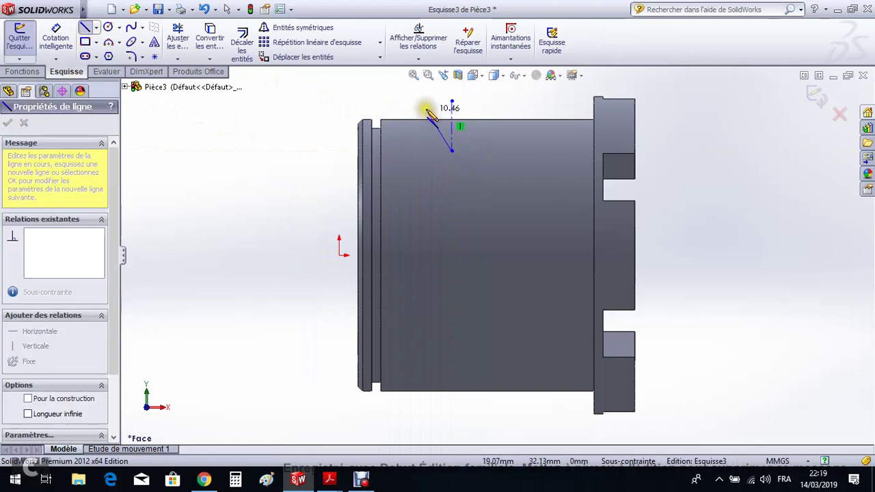
pyautogui.click(422, 105)
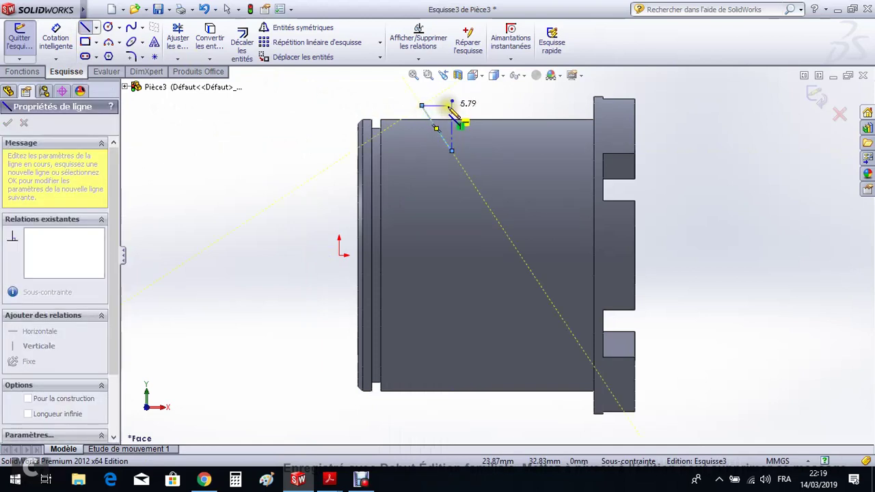
pyautogui.click(452, 105)
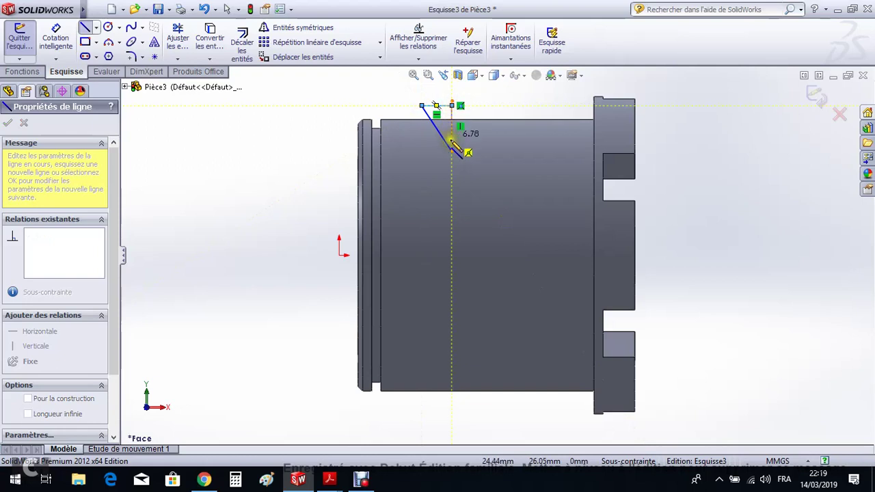
pyautogui.click(451, 149)
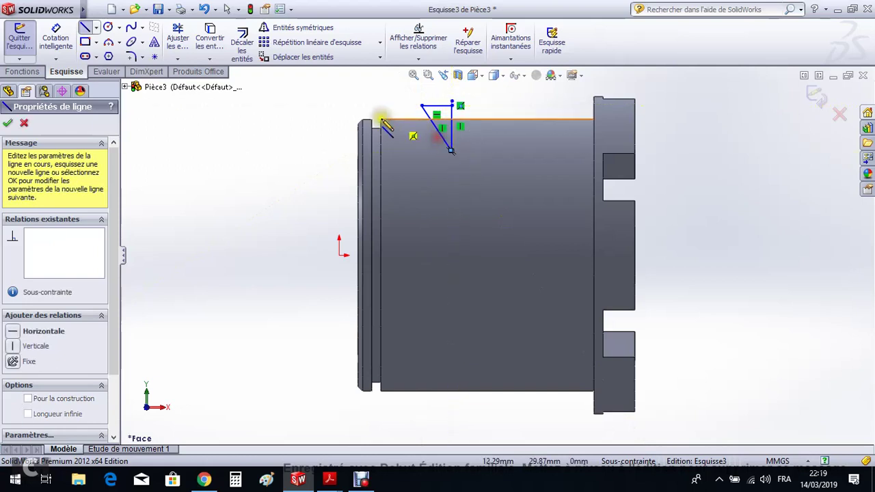
pyautogui.click(9, 125)
# Step: Delete the short stray line at the triangle's lower tip
pyautogui.click(56, 38)
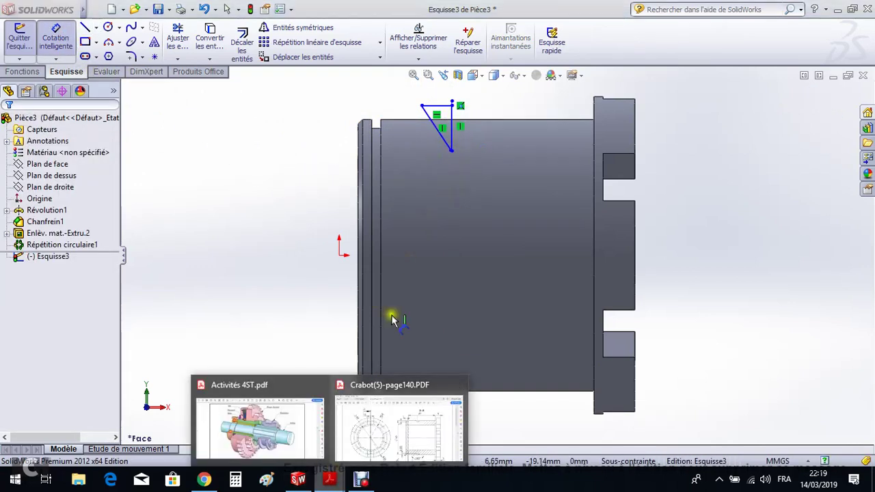
pyautogui.scroll(-5, 438, 167)
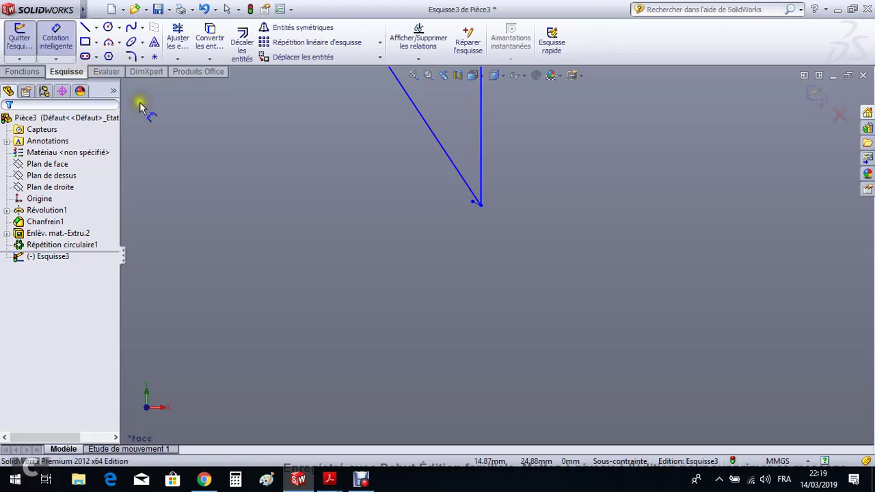
pyautogui.rightClick(199, 144)
pyautogui.click(216, 147)
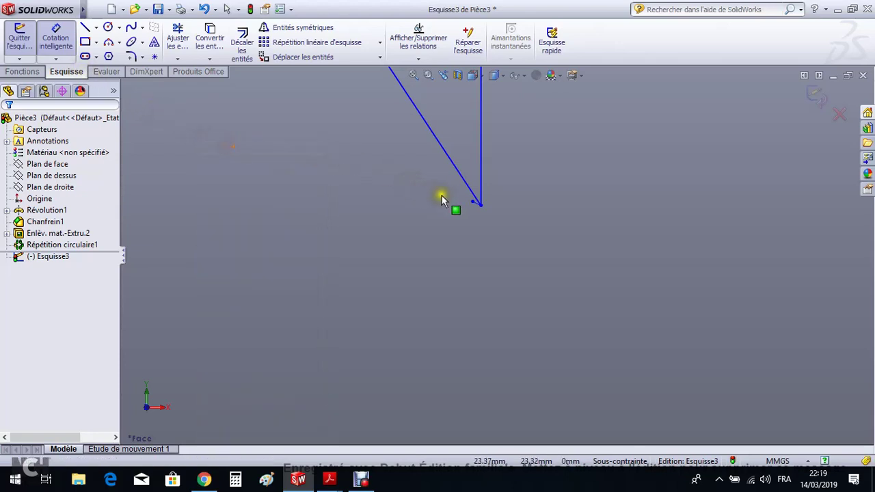
pyautogui.moveTo(477, 209)
pyautogui.mouseDown()
pyautogui.moveTo(463, 209)
pyautogui.moveTo(479, 203)
pyautogui.mouseUp()
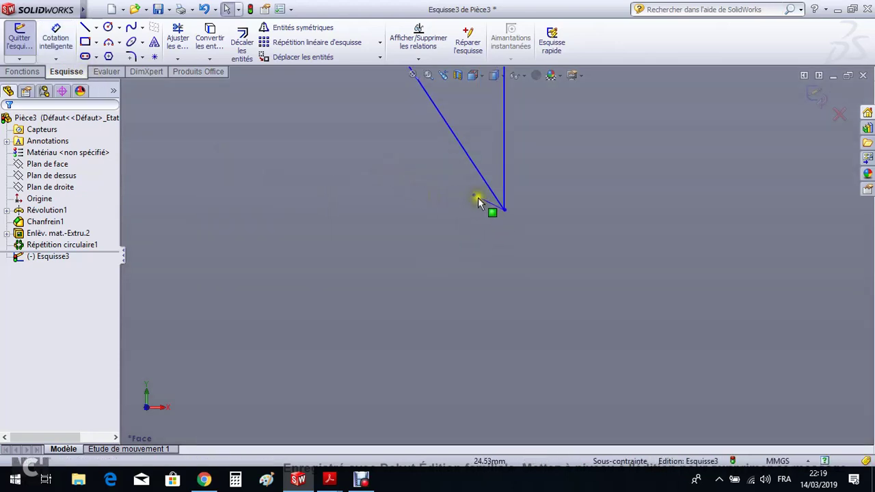
pyautogui.click(477, 200)
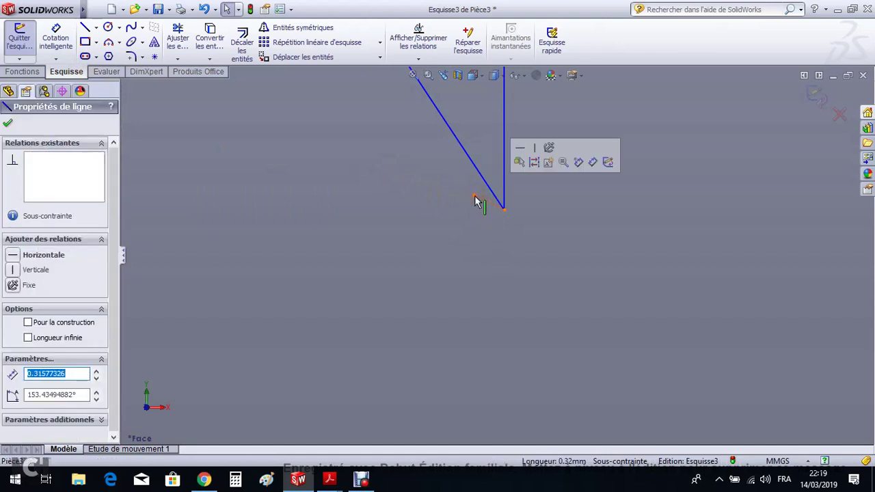
pyautogui.press('Delete')
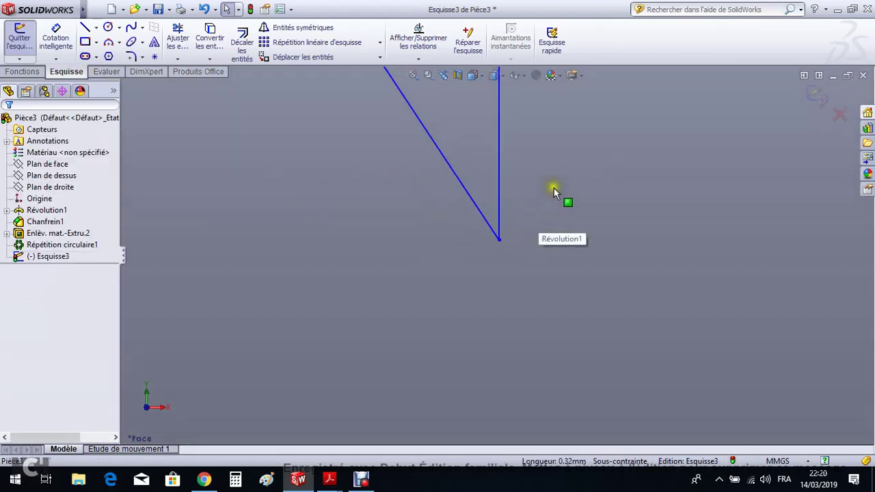
pyautogui.scroll(5, 554, 192)
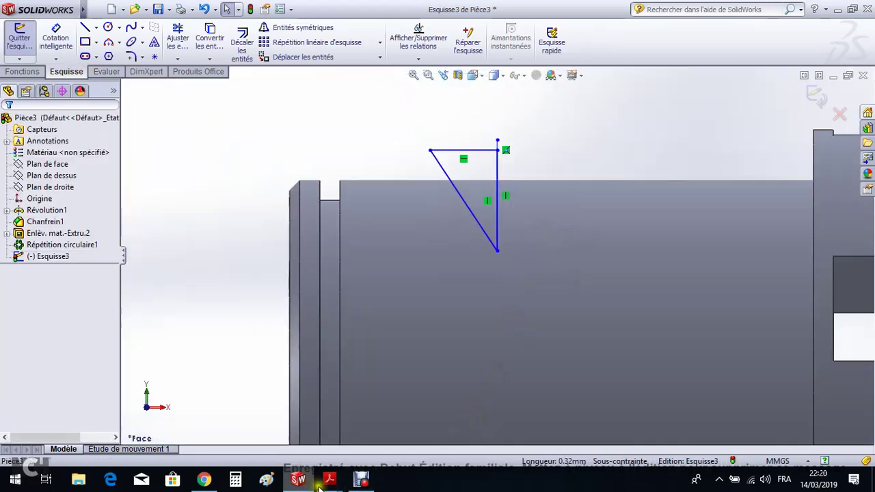
# Step: Check the recess dimensions in the PDF drawing and set the triangle tip's depth below the sleeve's outer edge to 2.5 mm
pyautogui.moveTo(326, 482)
pyautogui.click(370, 444)
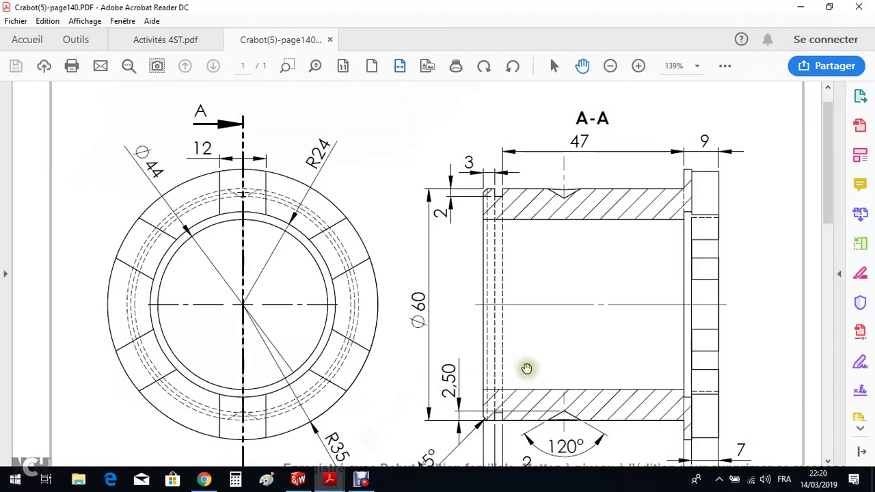
pyautogui.moveTo(527, 369); pyautogui.dragTo(513, 271)
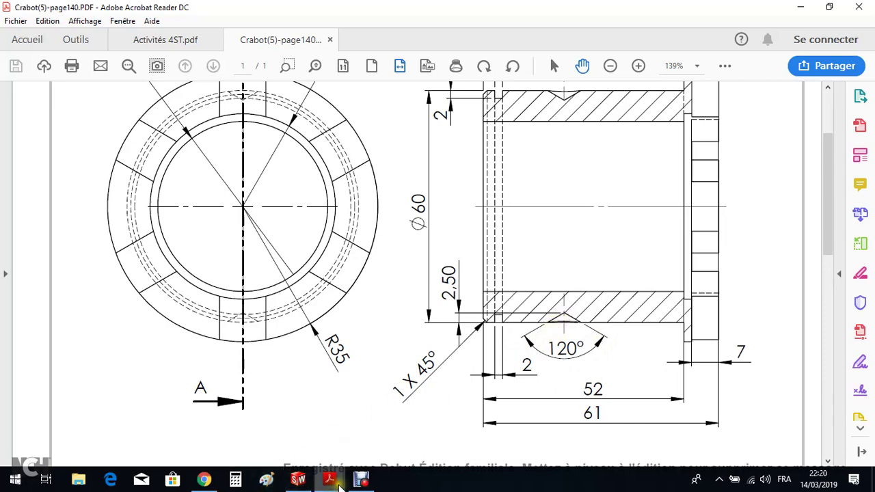
pyautogui.click(299, 479)
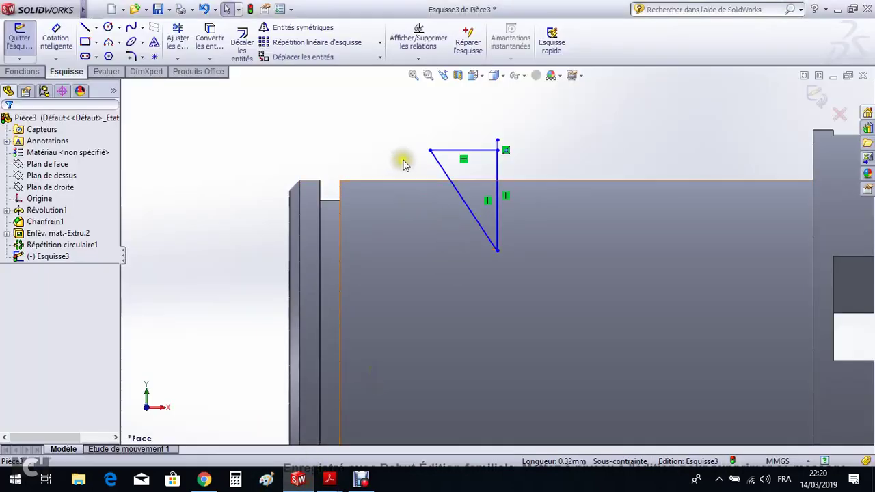
pyautogui.click(56, 37)
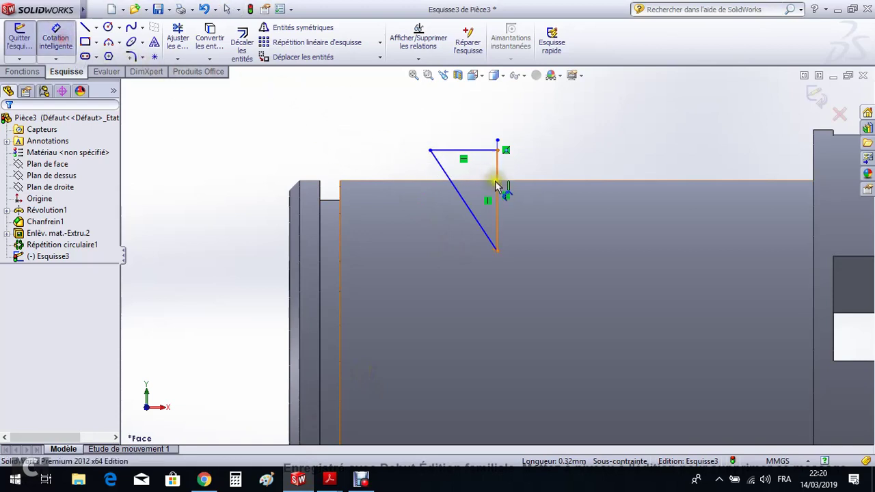
pyautogui.click(524, 185)
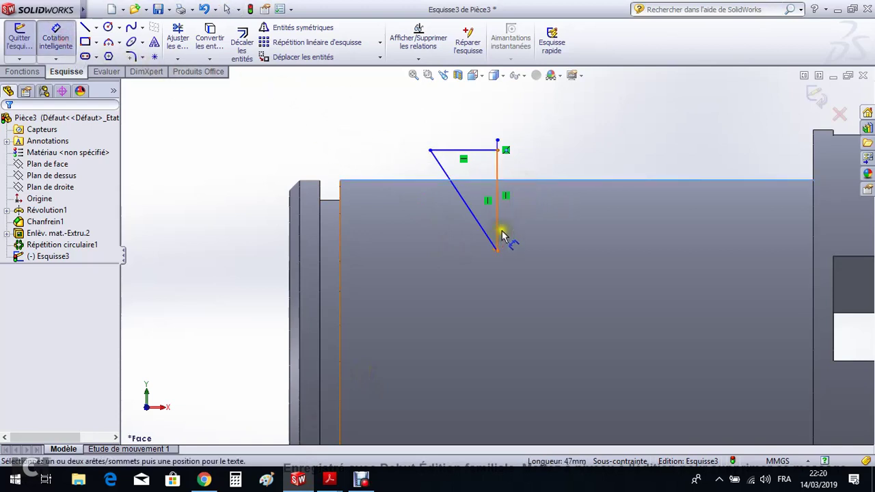
pyautogui.click(497, 251)
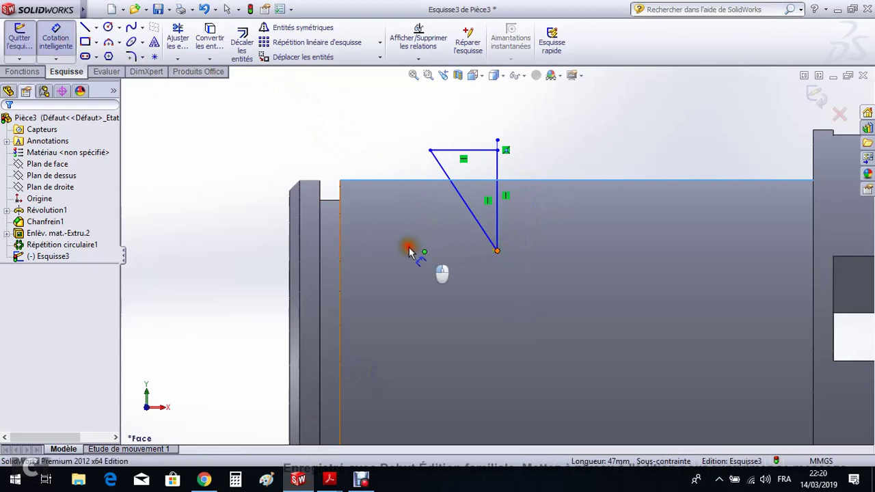
pyautogui.click(225, 231)
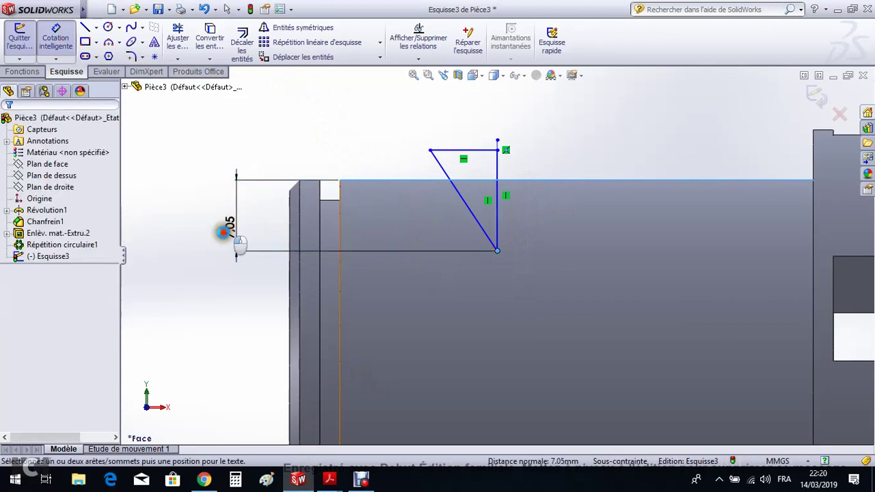
pyautogui.write('2.5')
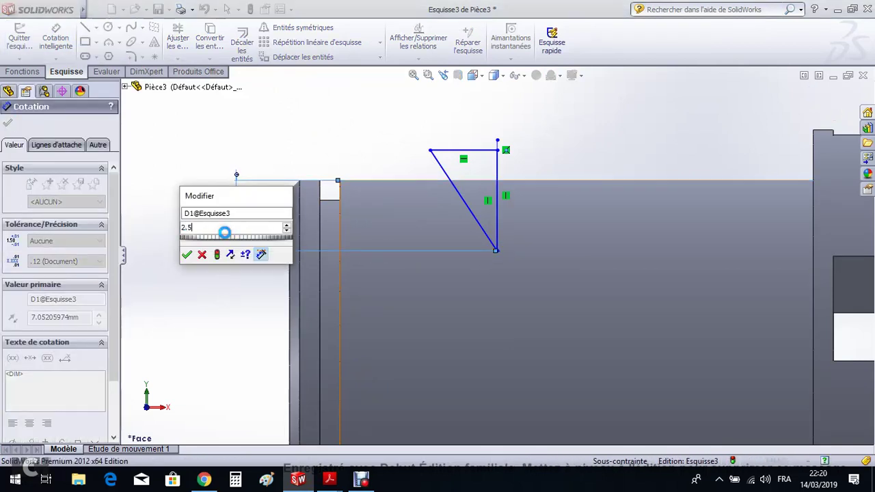
pyautogui.press('Return')
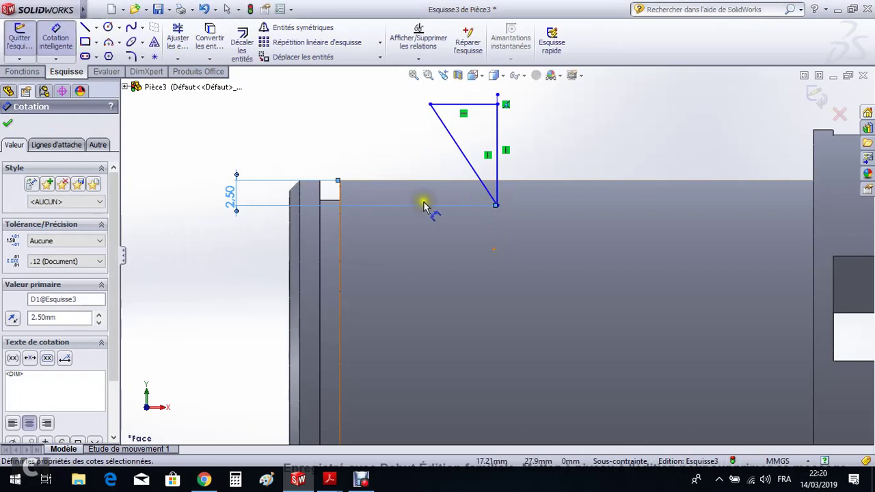
# Step: Dimension the angle between the triangle's vertical and slanted sides at 60°
pyautogui.scroll(-4, 475, 156)
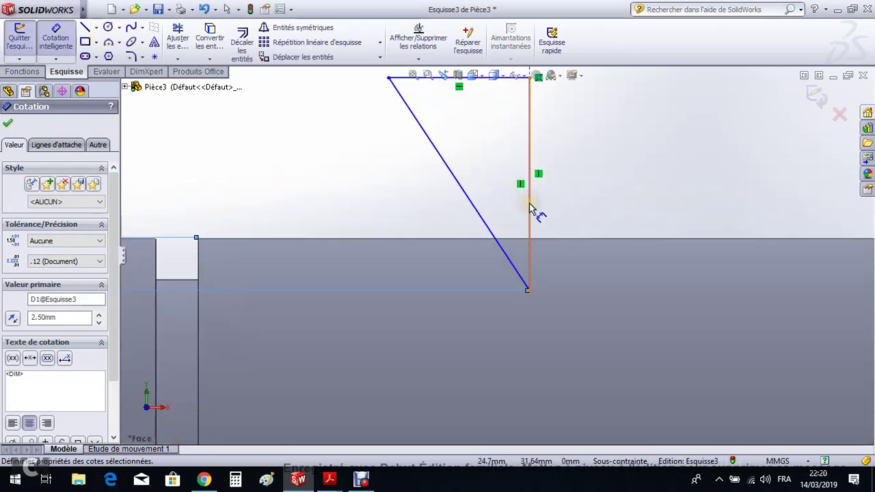
pyautogui.click(528, 197)
pyautogui.click(469, 201)
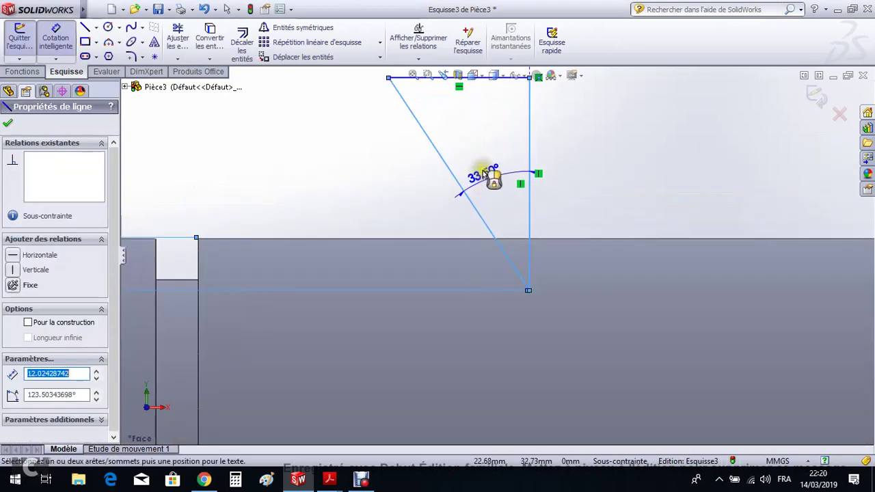
pyautogui.click(495, 181)
pyautogui.write('60')
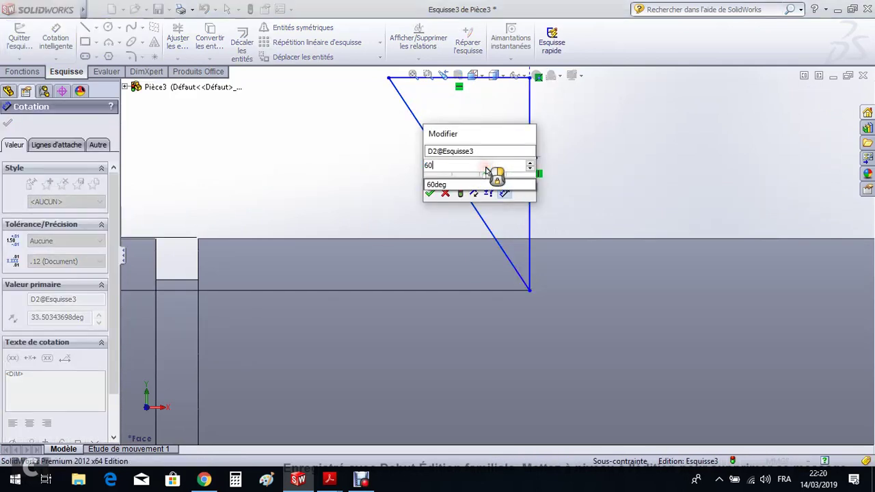
pyautogui.press('Return')
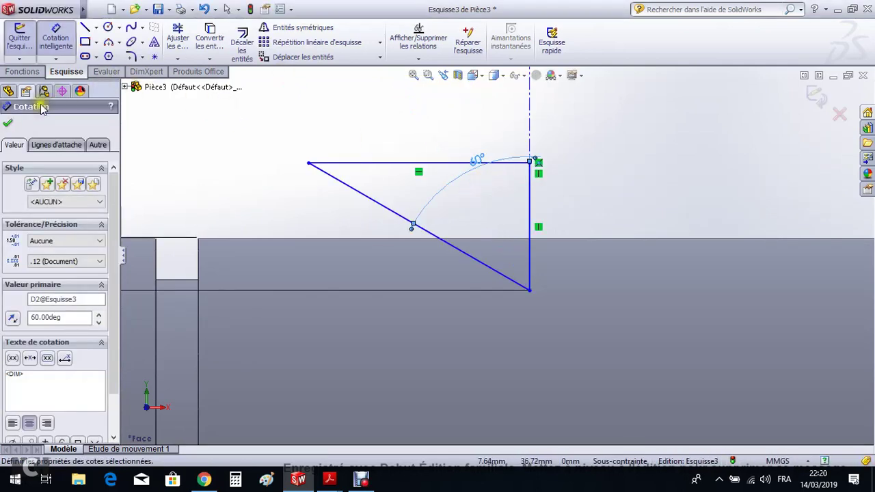
pyautogui.click(9, 128)
pyautogui.scroll(2, 296, 189)
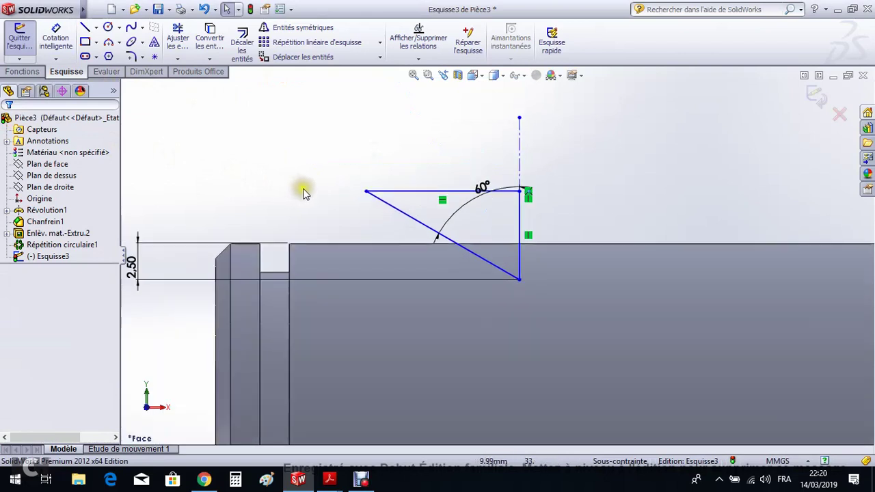
pyautogui.click(22, 72)
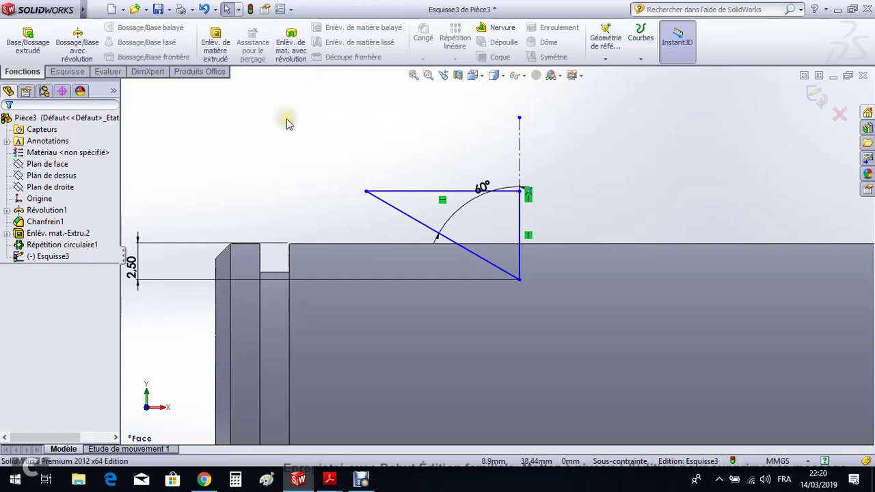
pyautogui.moveTo(287, 121); pyautogui.dragTo(338, 168, button='middle')
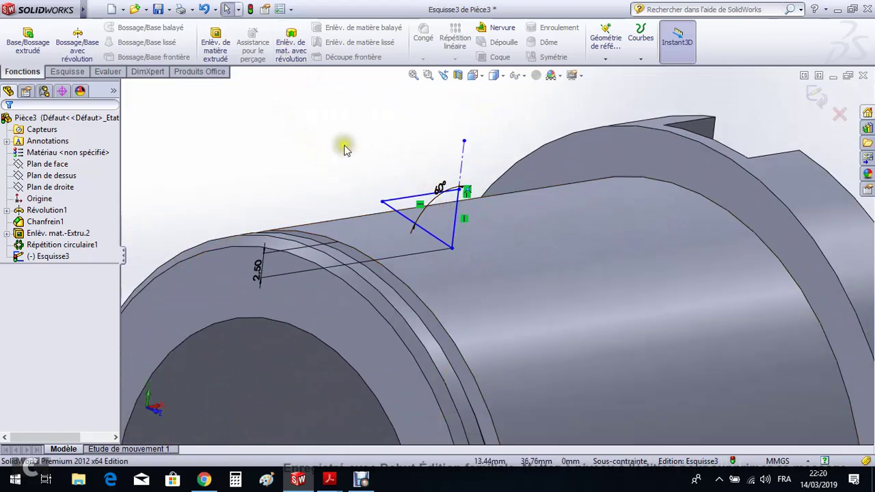
pyautogui.click(291, 52)
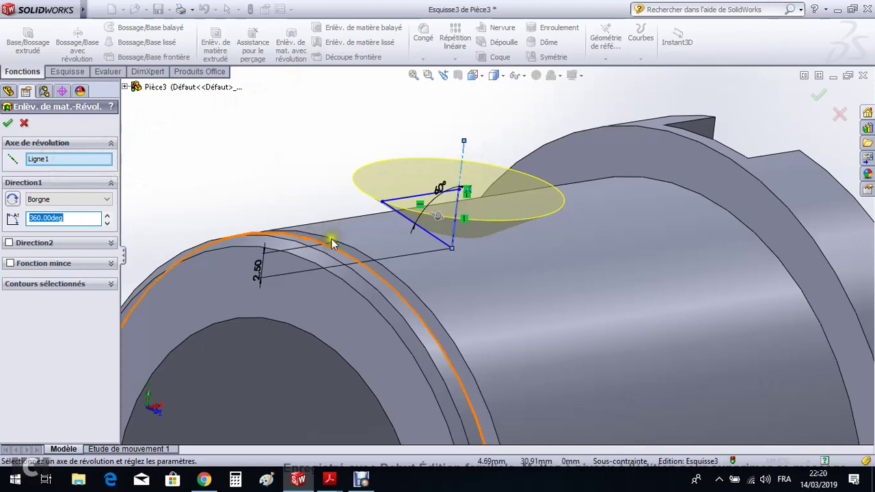
pyautogui.click(24, 124)
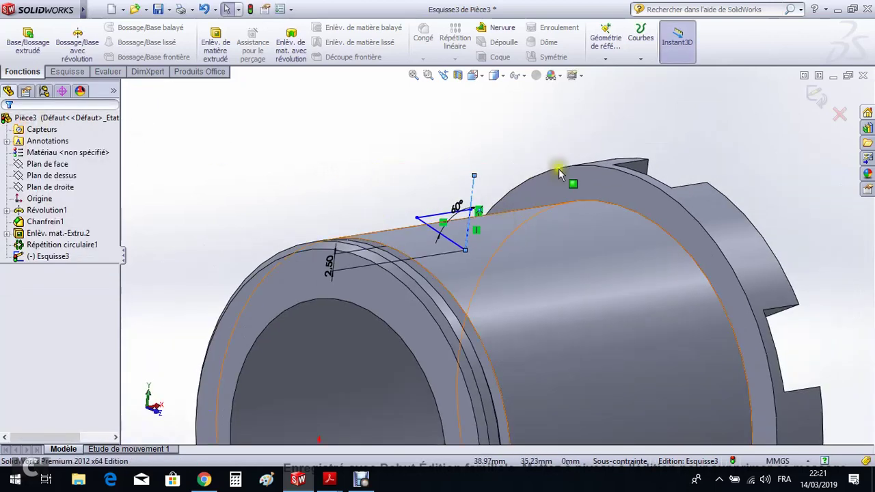
# Step: Check the recess position in the PDF drawing and set the triangle's vertical side 21 mm from the sleeve's chamfered end face
pyautogui.click(477, 76)
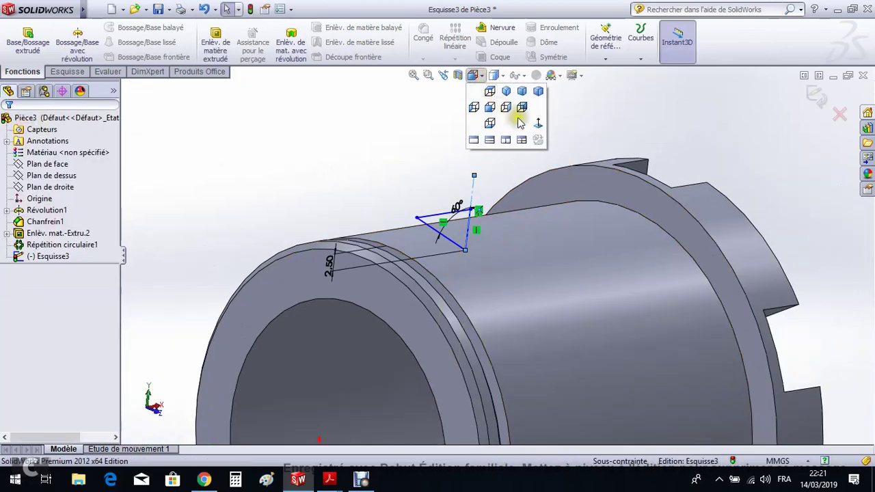
pyautogui.click(538, 122)
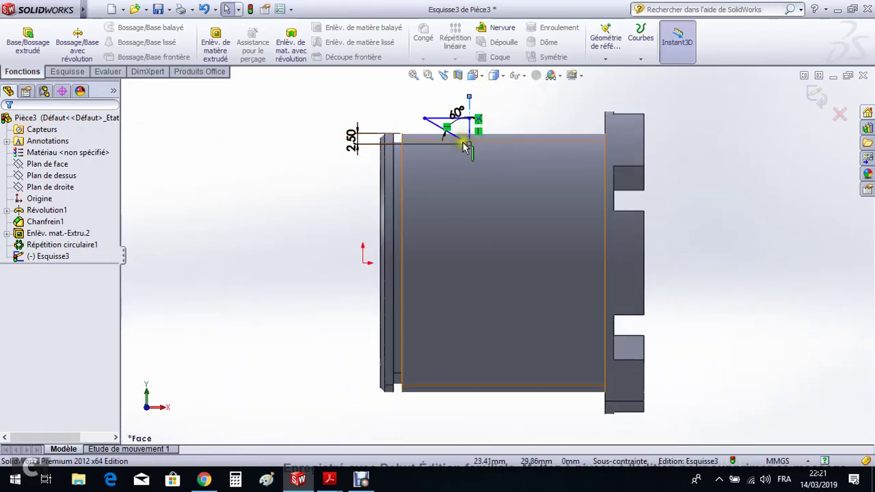
pyautogui.click(330, 481)
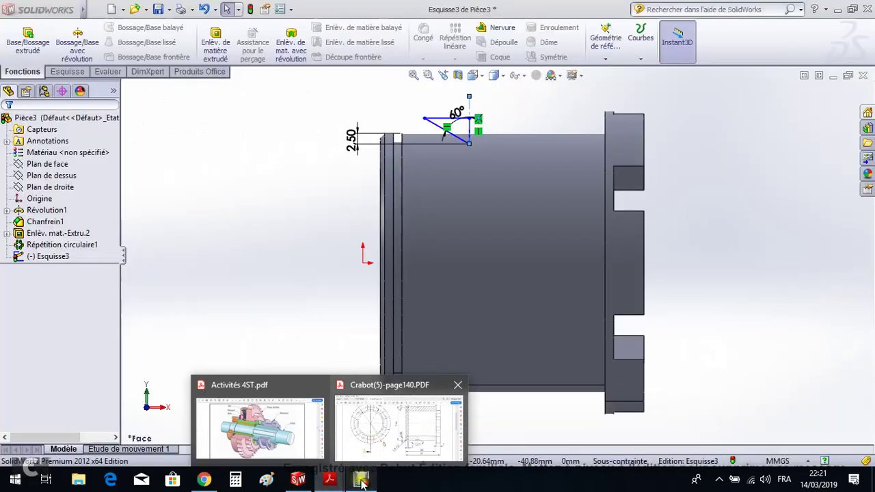
pyautogui.click(362, 480)
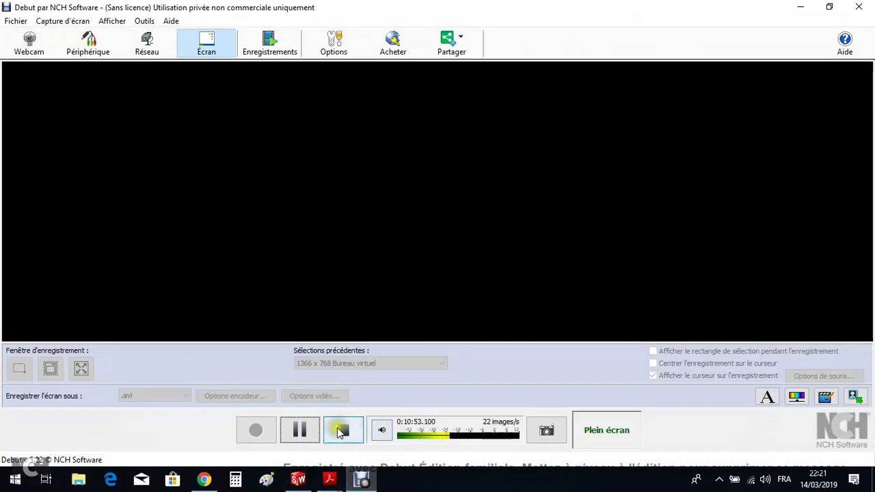
pyautogui.click(301, 431)
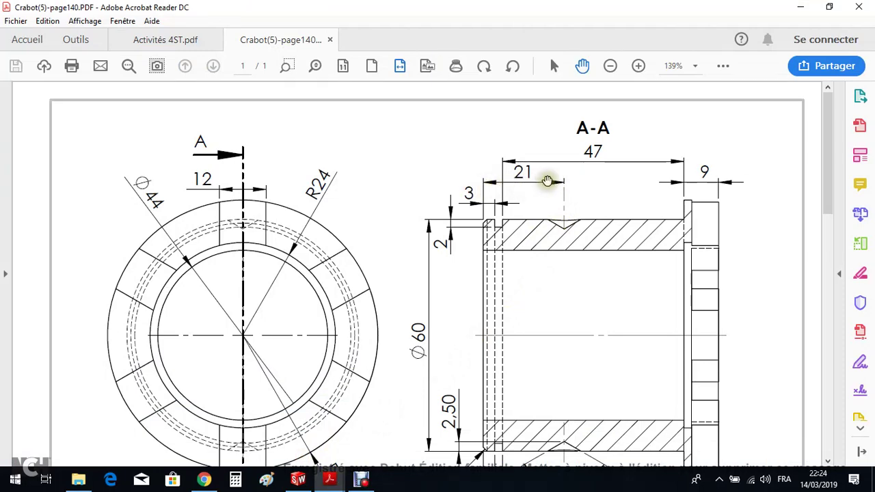
pyautogui.click(311, 482)
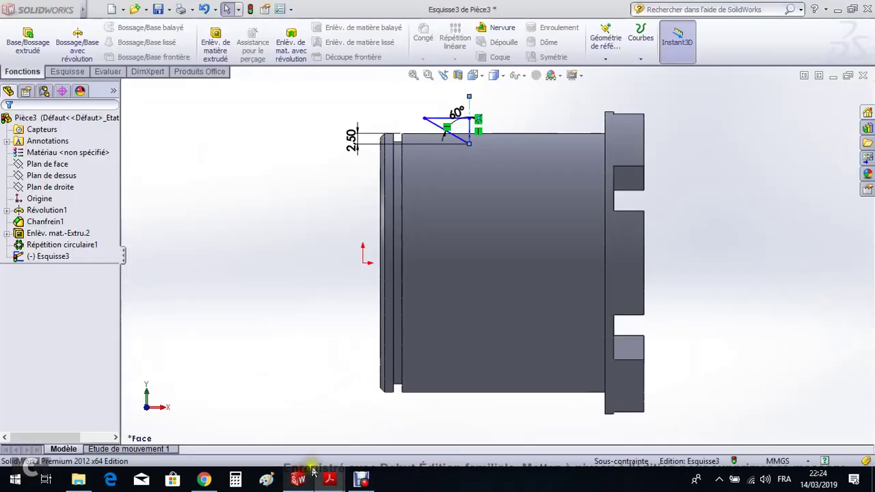
pyautogui.click(67, 71)
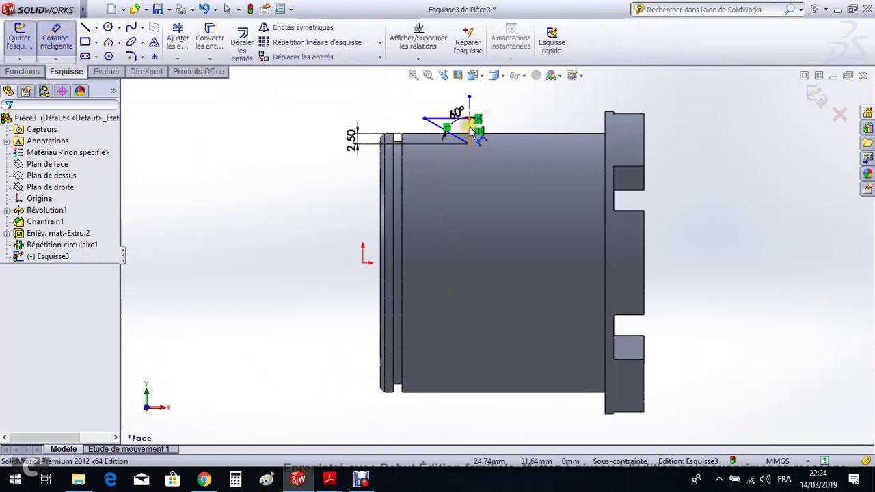
pyautogui.click(381, 168)
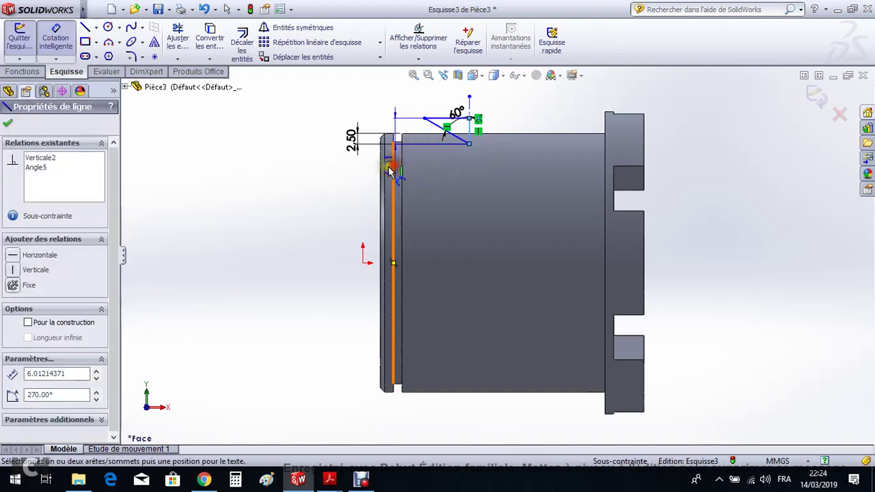
pyautogui.click(385, 171)
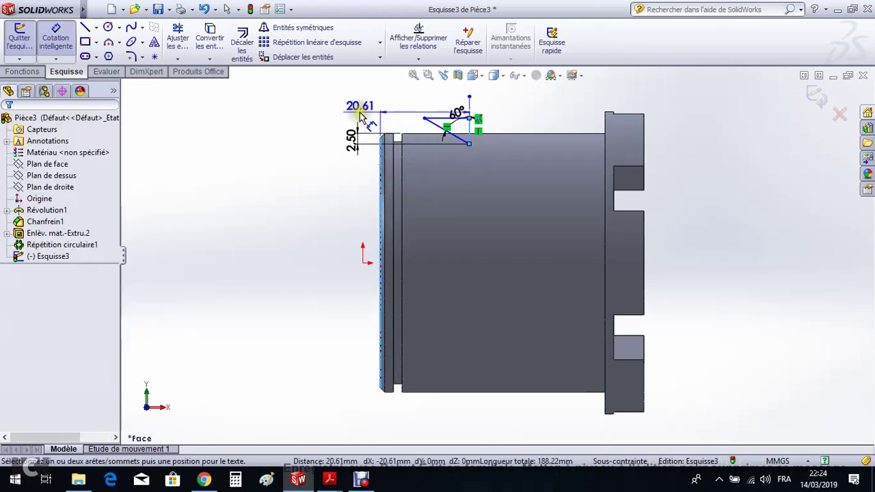
pyautogui.click(388, 121)
pyautogui.write('21')
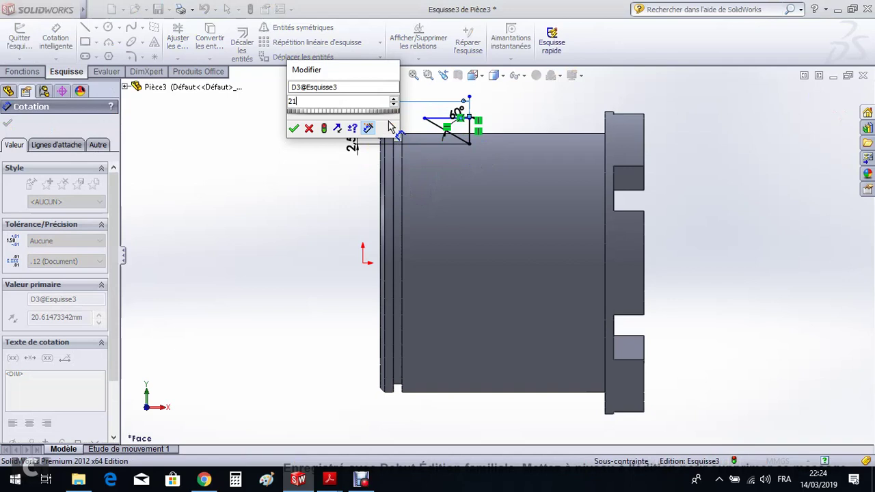
pyautogui.press('Return')
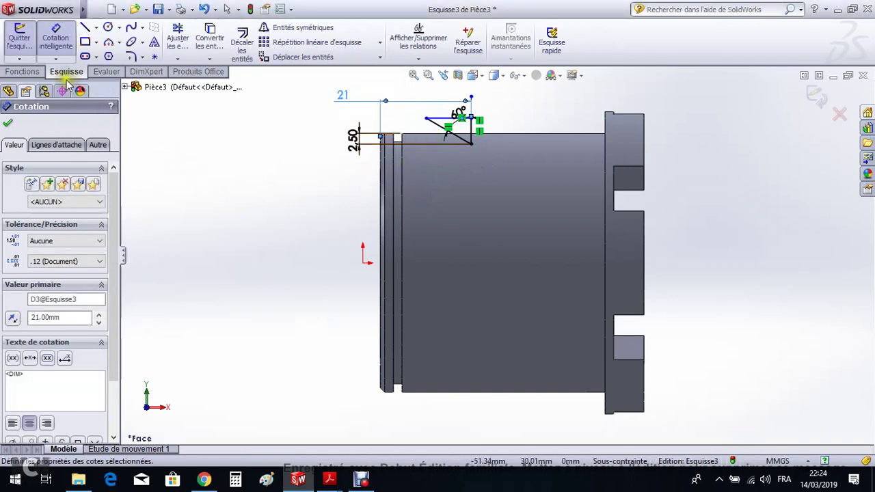
pyautogui.click(8, 127)
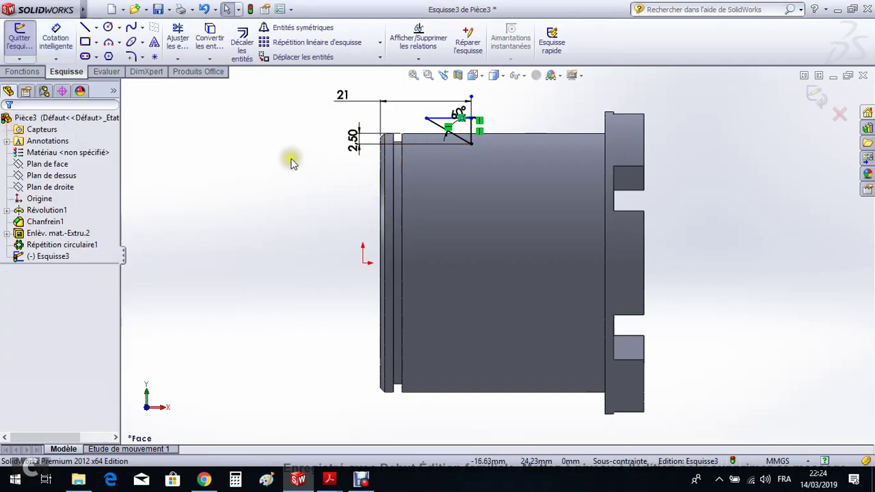
# Step: Cut the conical recess into the sleeve's outer wall by revolving the triangle 360° about the vertical construction line
pyautogui.moveTo(289, 157)
pyautogui.mouseDown(button='middle')
pyautogui.moveTo(319, 219)
pyautogui.moveTo(299, 164)
pyautogui.mouseUp(button='middle')
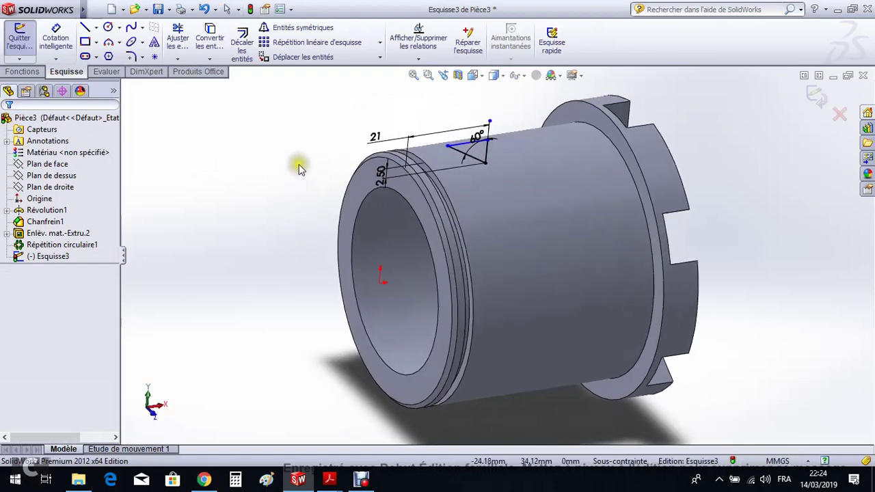
pyautogui.click(34, 74)
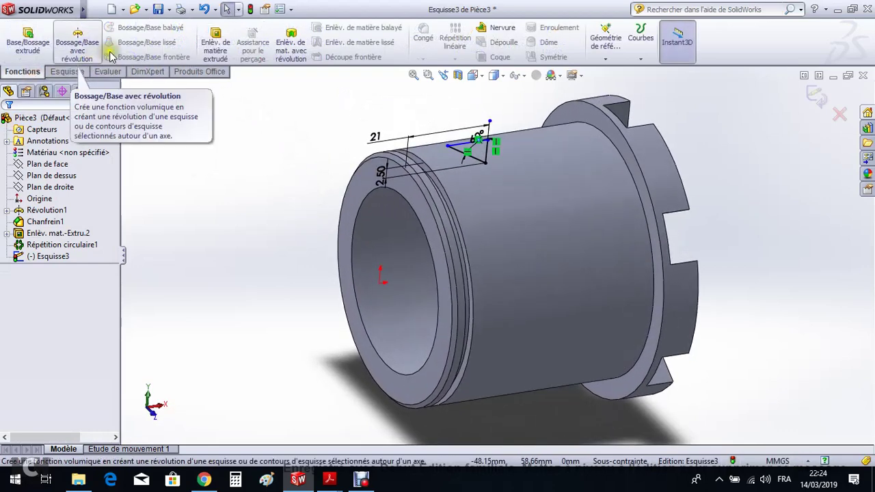
pyautogui.click(287, 49)
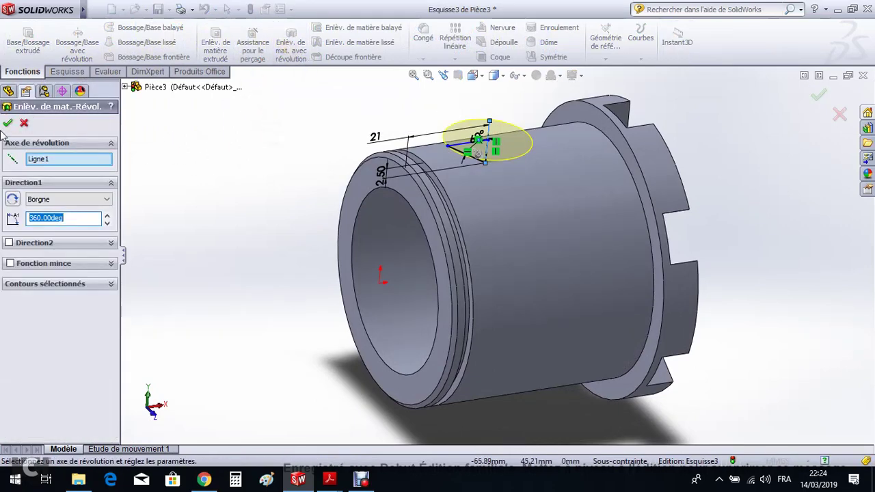
pyautogui.click(9, 122)
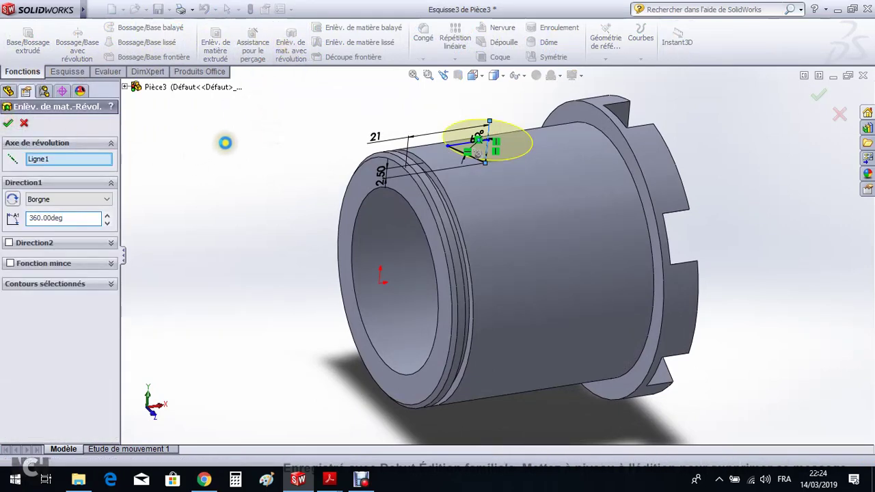
pyautogui.click(261, 141)
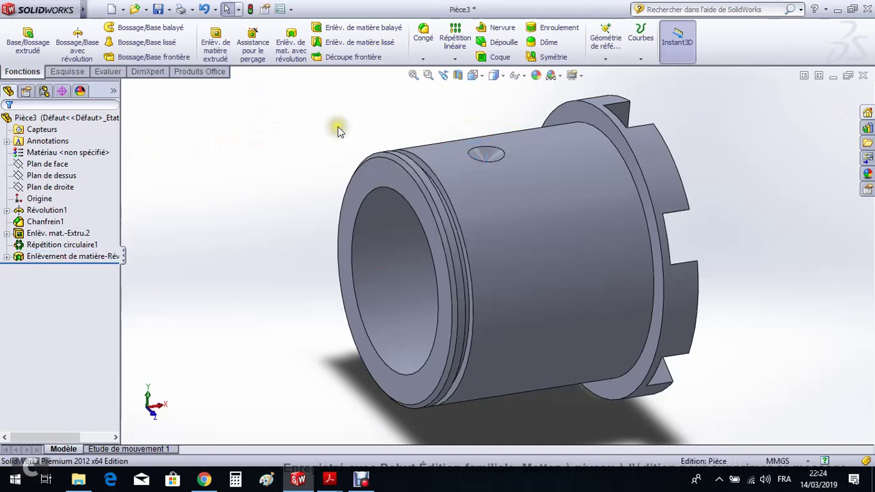
pyautogui.moveTo(338, 130); pyautogui.dragTo(369, 171, button='middle')
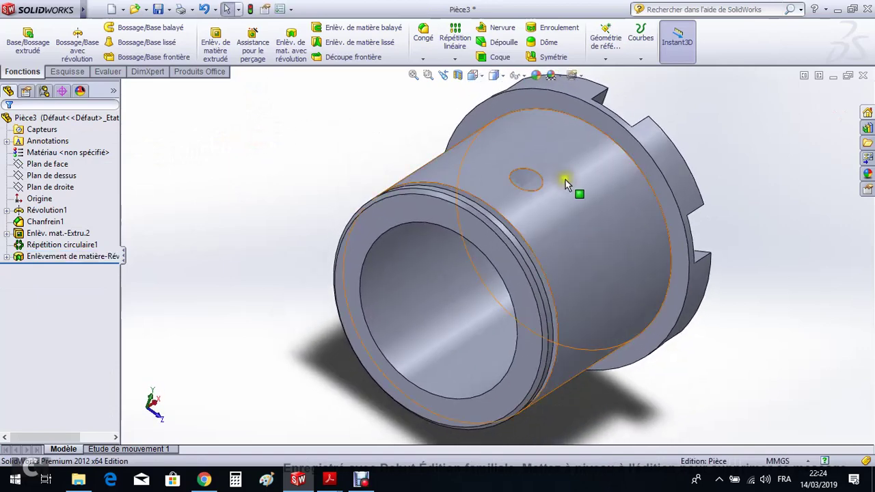
pyautogui.scroll(-5, 565, 183)
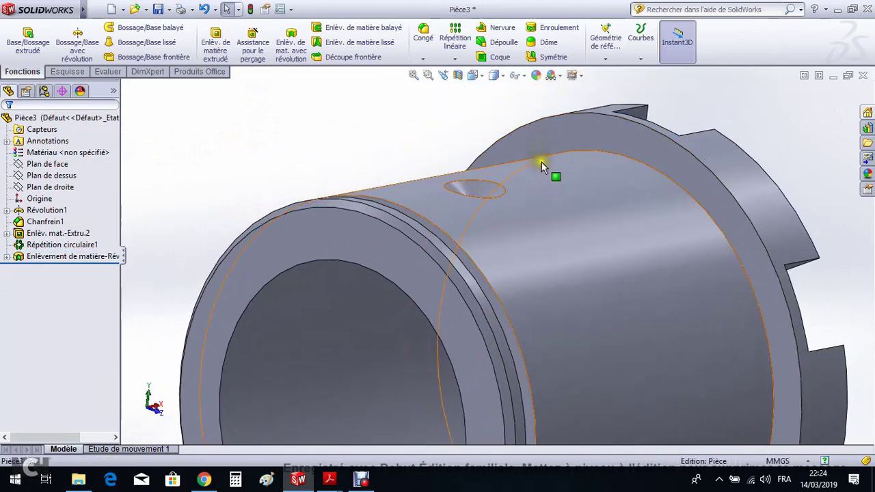
pyautogui.scroll(5, 541, 205)
# Step: Check the recess layout in the PDF drawing and circular-pattern the conical cut around the sleeve's outer face with 2 occurrences over 360°
pyautogui.moveTo(330, 481)
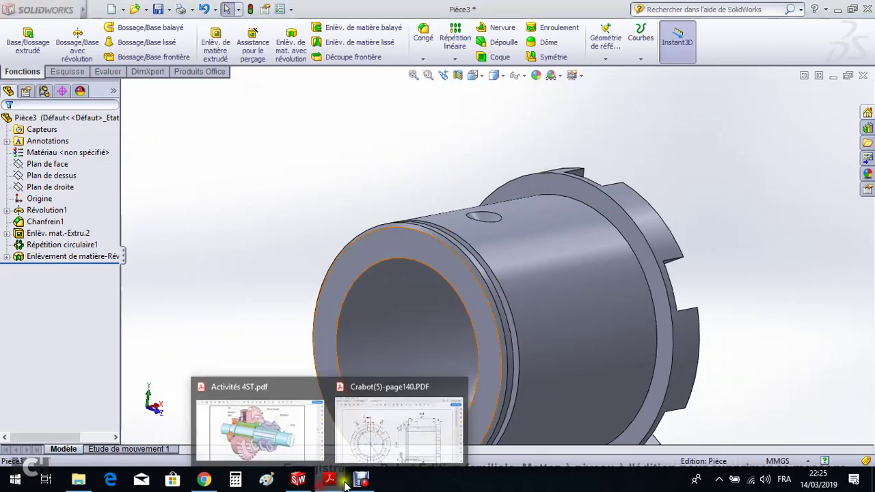
pyautogui.click(403, 439)
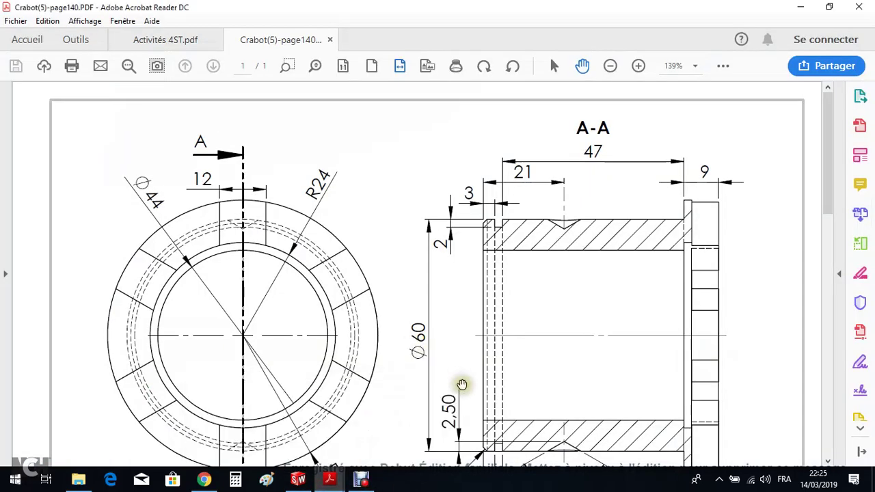
pyautogui.scroll(-2, 415, 369)
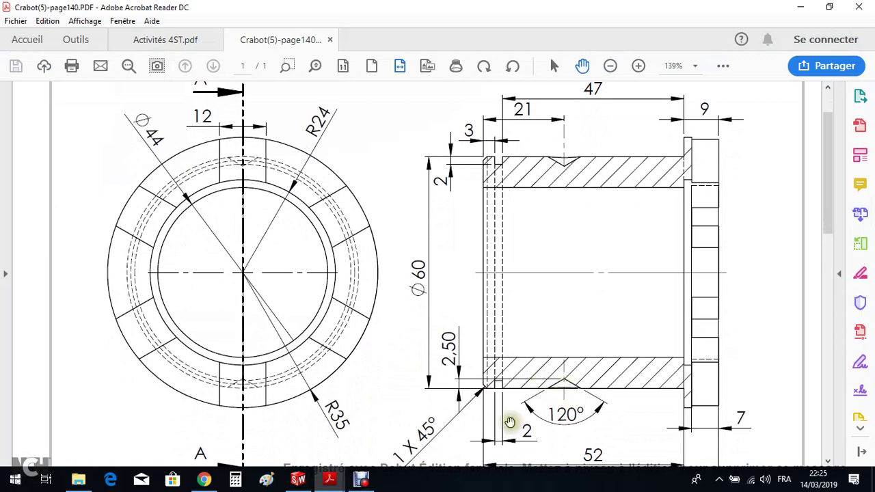
pyautogui.click(332, 482)
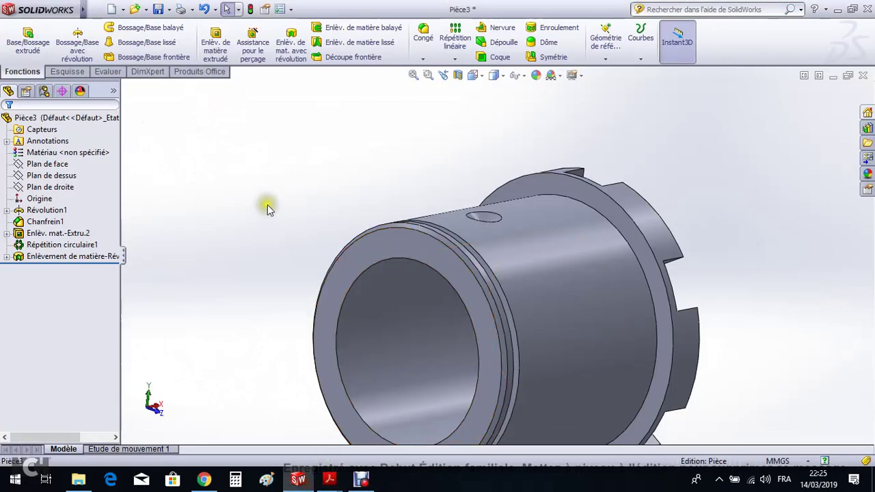
pyautogui.scroll(3, 325, 262)
pyautogui.moveTo(324, 262); pyautogui.dragTo(289, 256, button='middle')
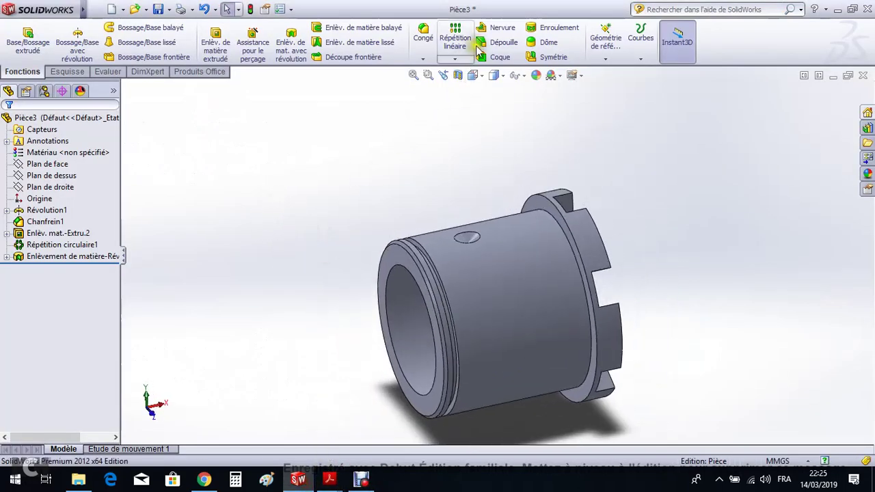
pyautogui.click(457, 60)
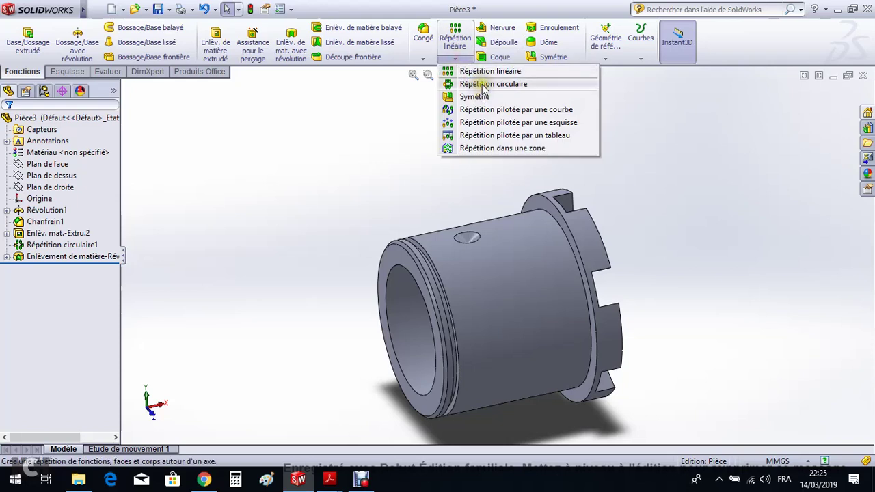
pyautogui.click(471, 86)
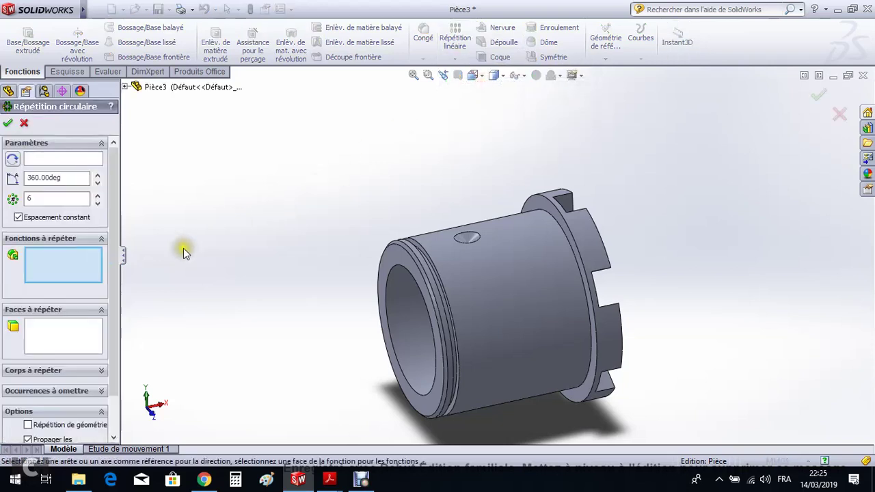
pyautogui.click(63, 159)
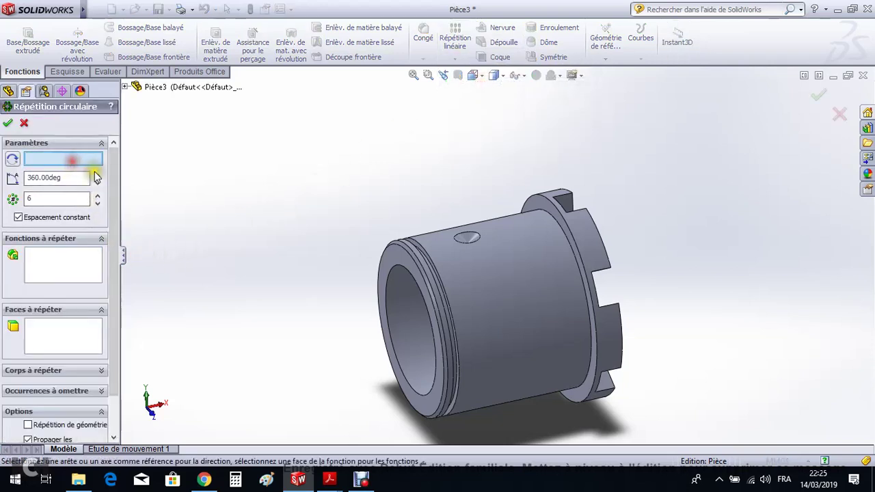
pyautogui.click(504, 274)
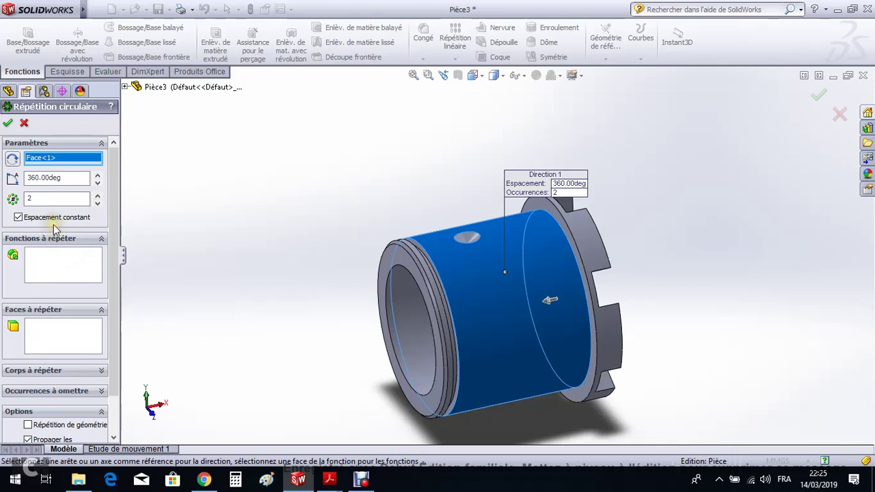
pyautogui.click(56, 260)
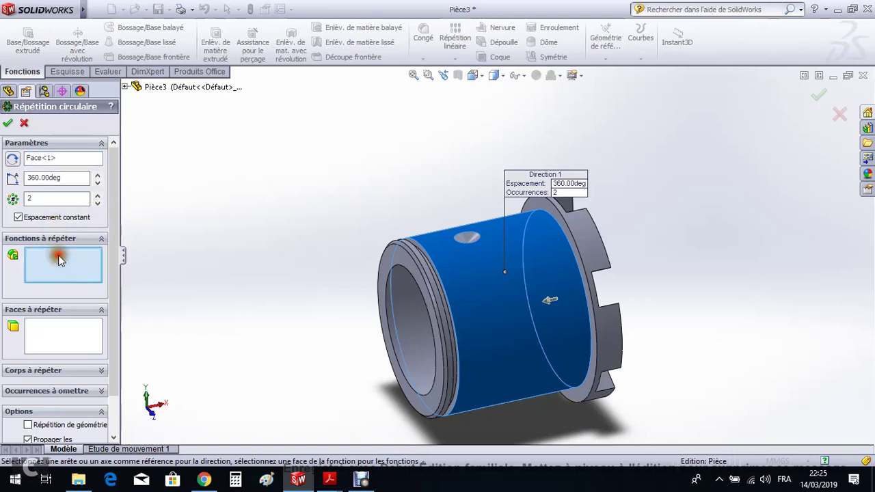
pyautogui.click(474, 238)
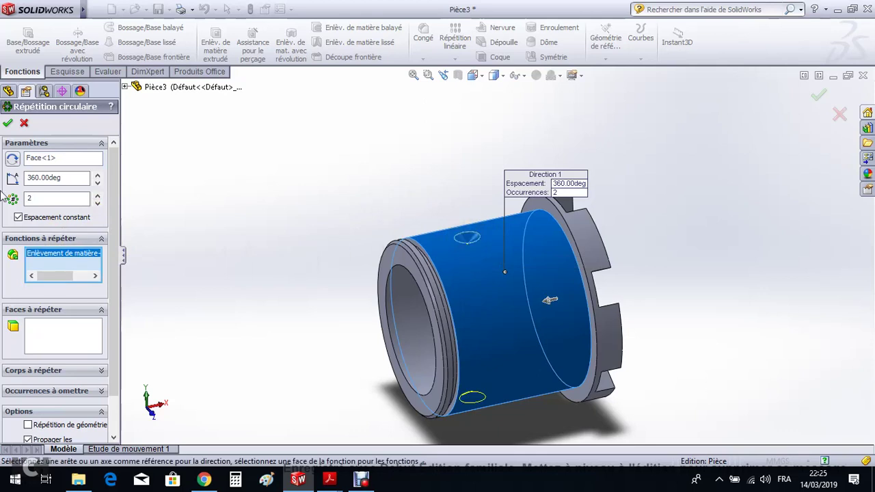
pyautogui.click(9, 123)
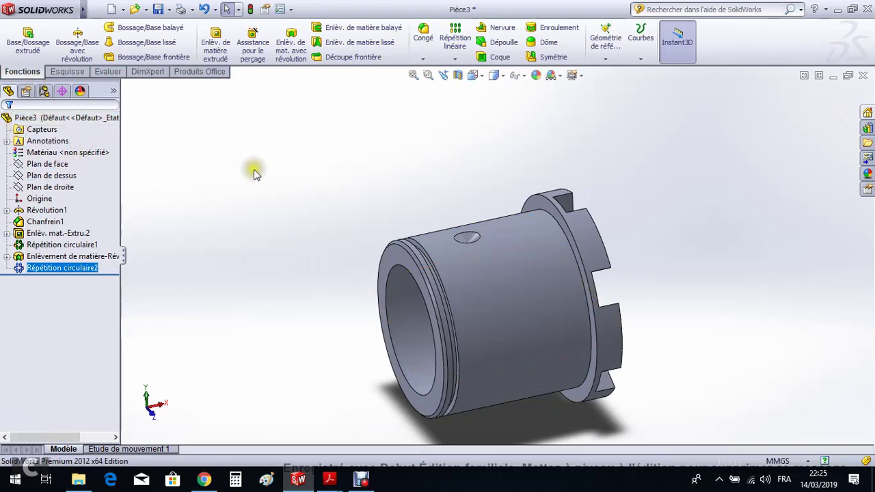
# Step: Inspect the second conical recess on the opposite side of the sleeve and show the whole part in isometric view
pyautogui.moveTo(281, 184); pyautogui.dragTo(434, 246, button='middle')
pyautogui.scroll(-5, 582, 331)
pyautogui.moveTo(582, 331); pyautogui.dragTo(542, 266, button='middle')
pyautogui.click(472, 76)
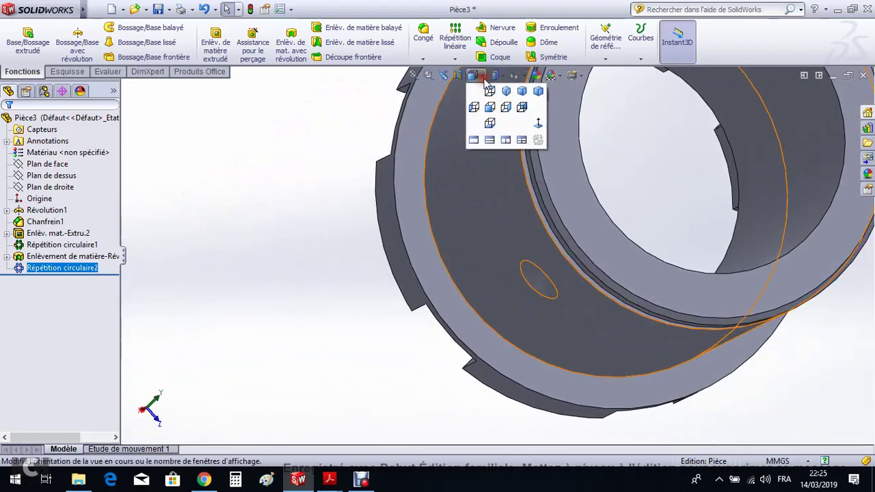
pyautogui.click(507, 91)
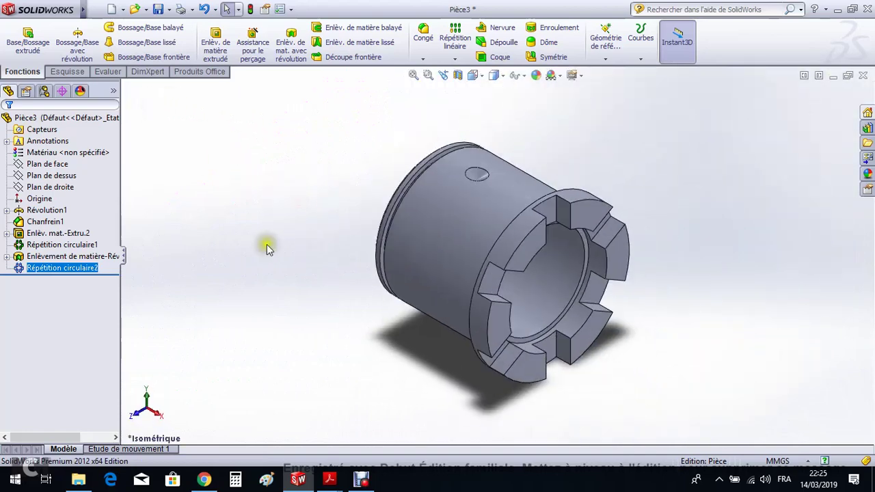
pyautogui.click(361, 478)
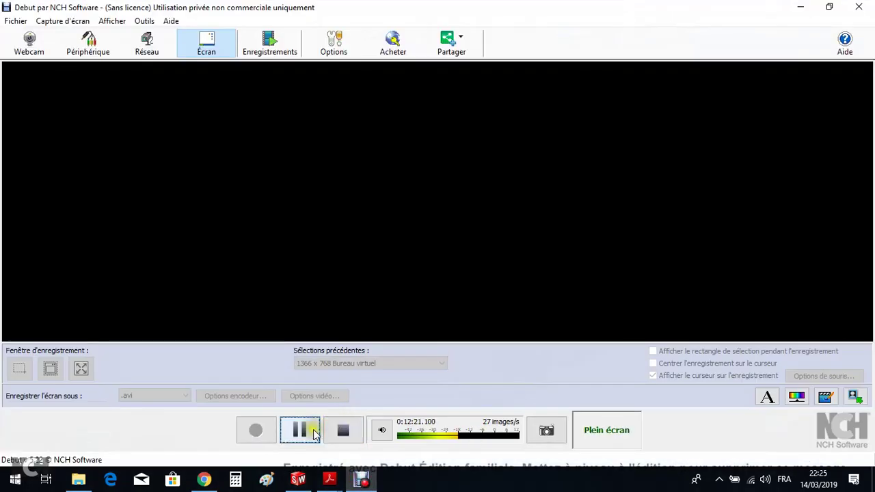